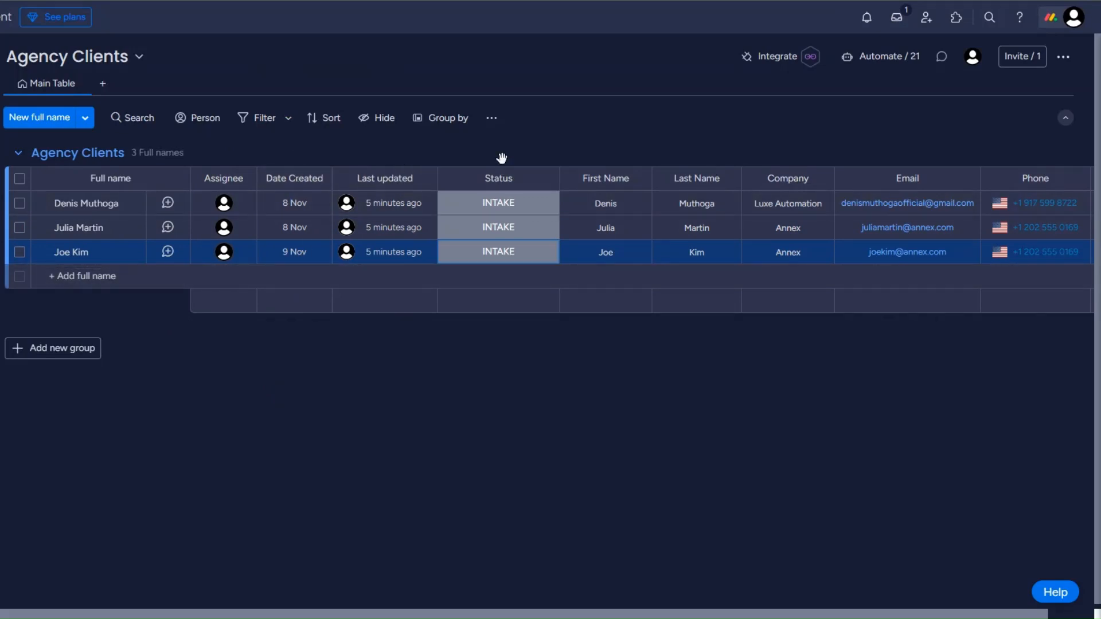
Step: View the status labels available for the first client in the Agency Clients board
{"action": "left_click", "coordinate": [505, 211]}
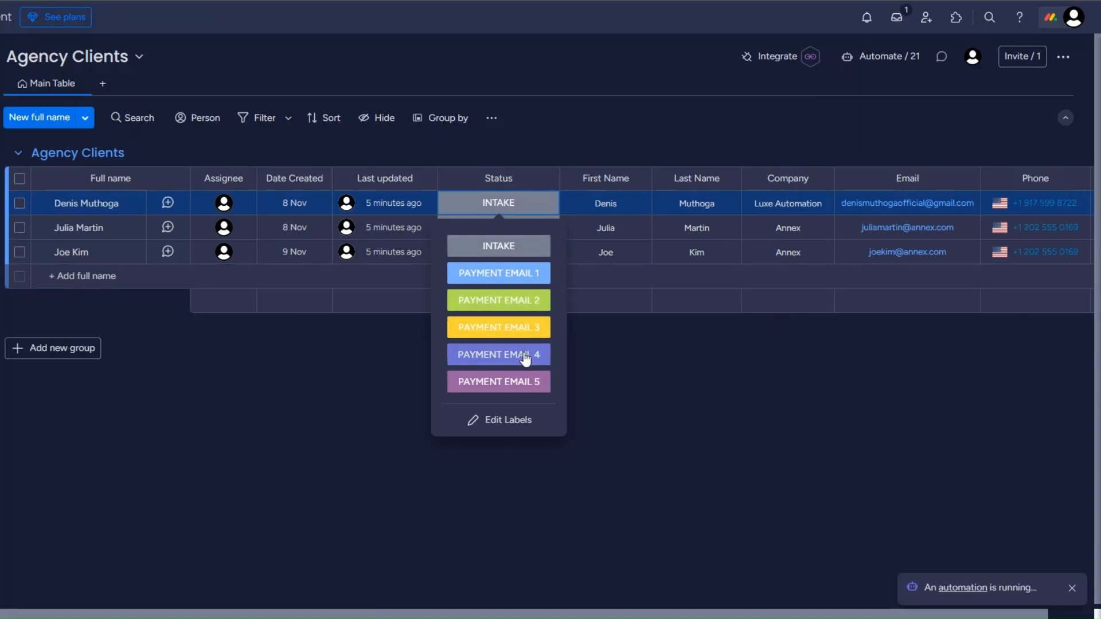
{"action": "left_click", "coordinate": [614, 343]}
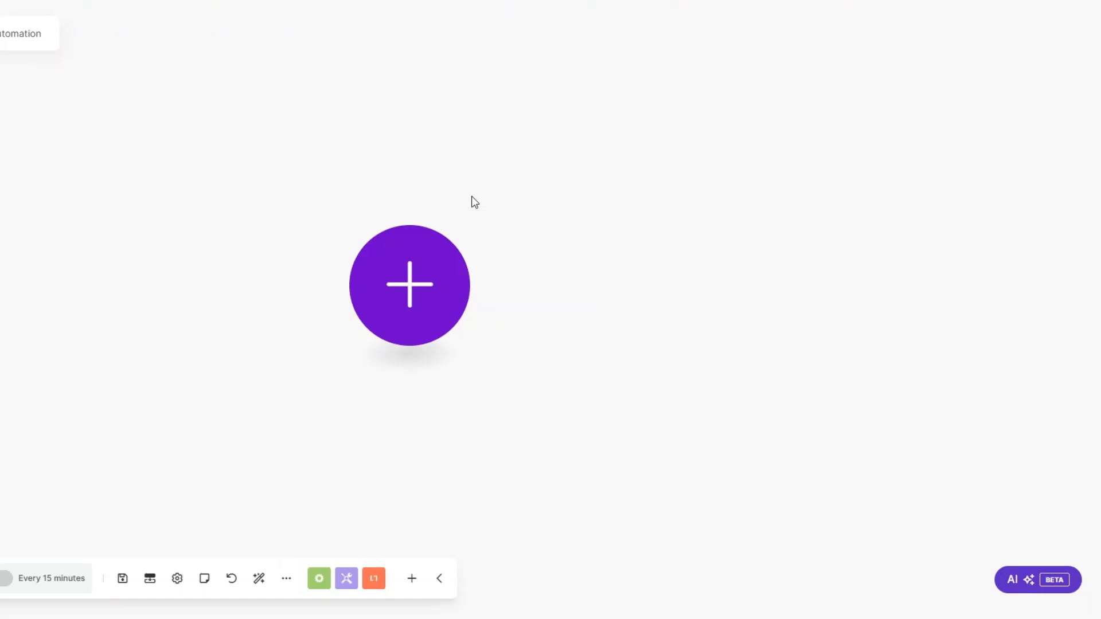
{"action": "left_click", "coordinate": [403, 268]}
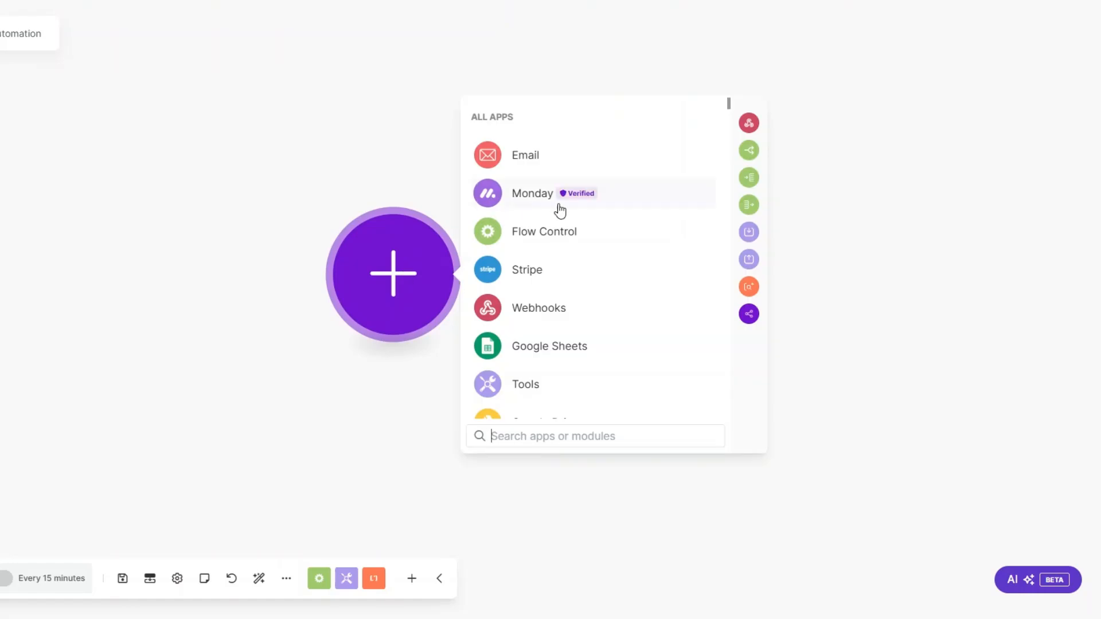
{"action": "left_click", "coordinate": [536, 201]}
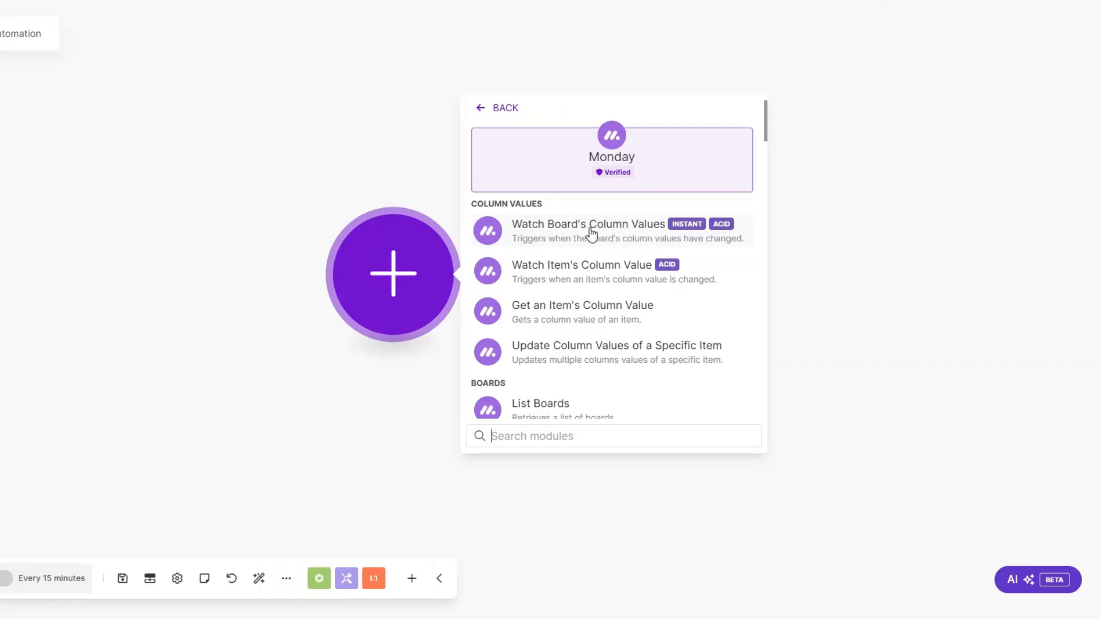
{"action": "left_click", "coordinate": [556, 232]}
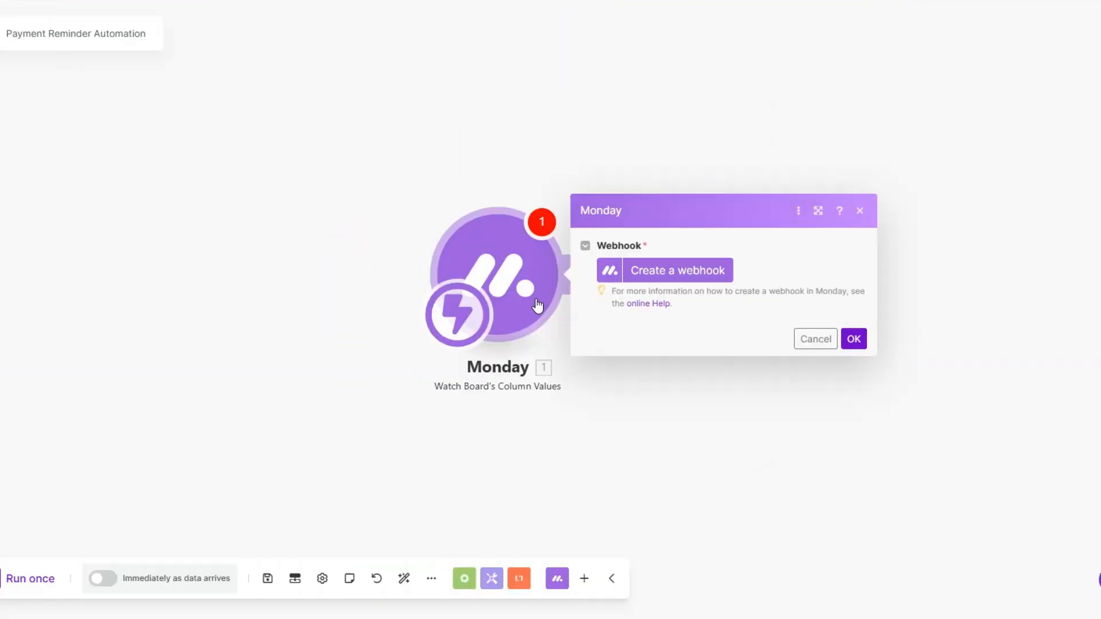
{"action": "left_click_drag", "start_coordinate": [480, 397], "coordinate": [301, 388]}
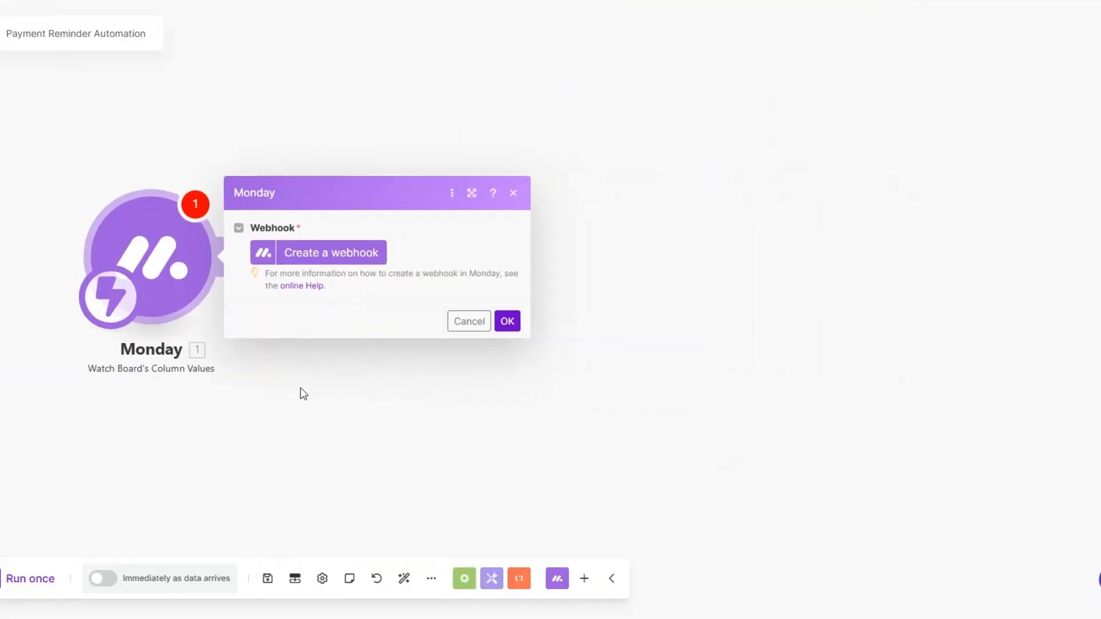
Step: Start a new webhook for the Monday trigger and name it "Payment Reminder webhook"
{"action": "left_click", "coordinate": [339, 250]}
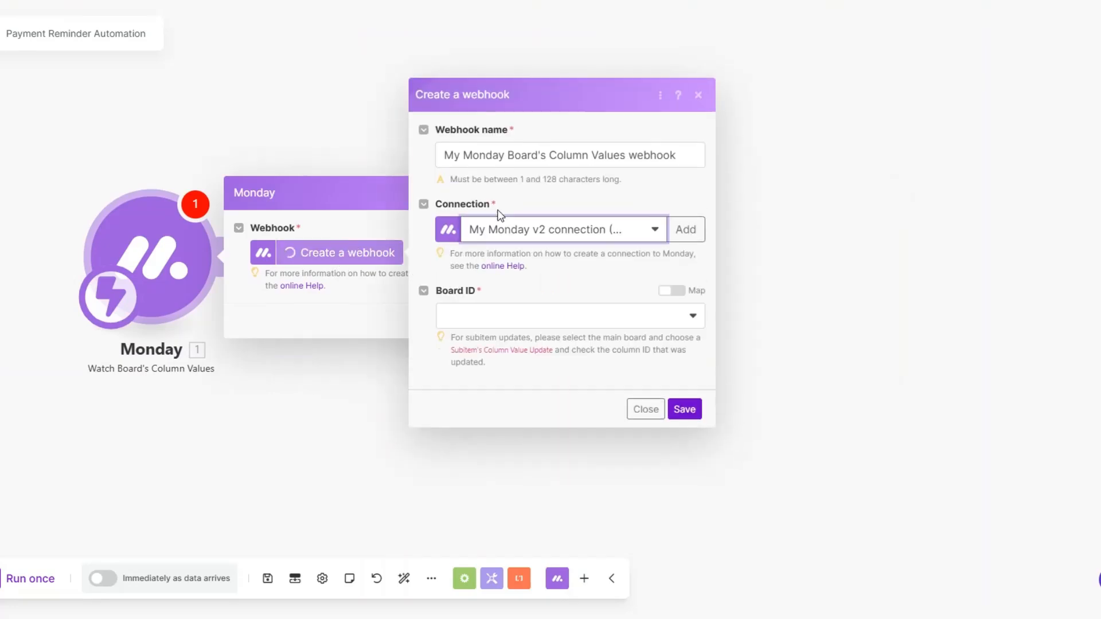
{"action": "left_click_drag", "start_coordinate": [626, 155], "coordinate": [444, 160]}
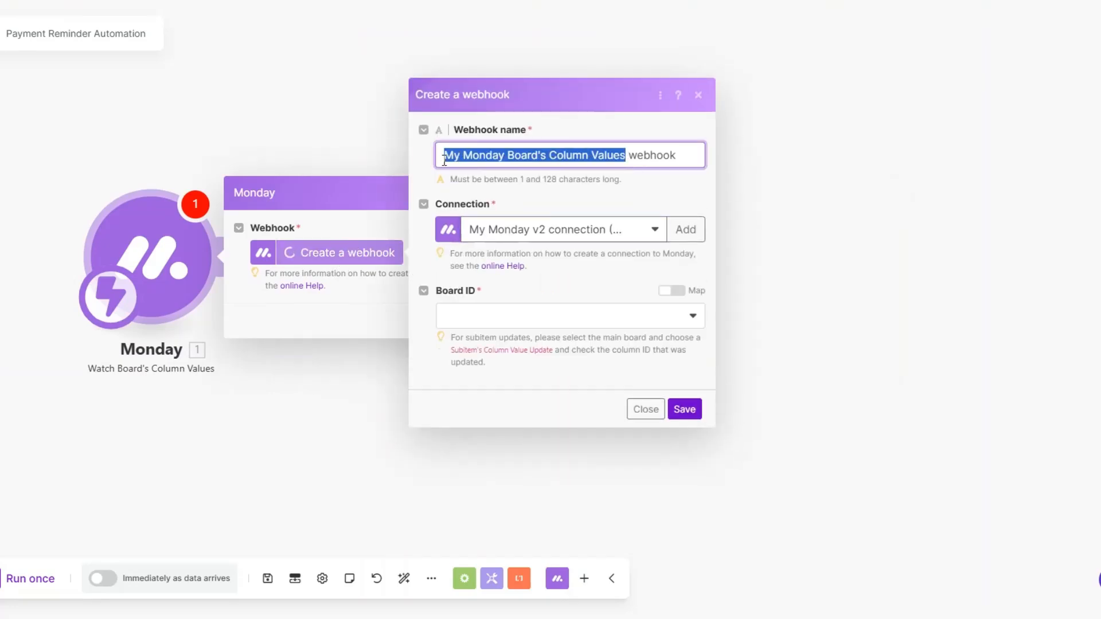
{"action": "type", "text": "P"}
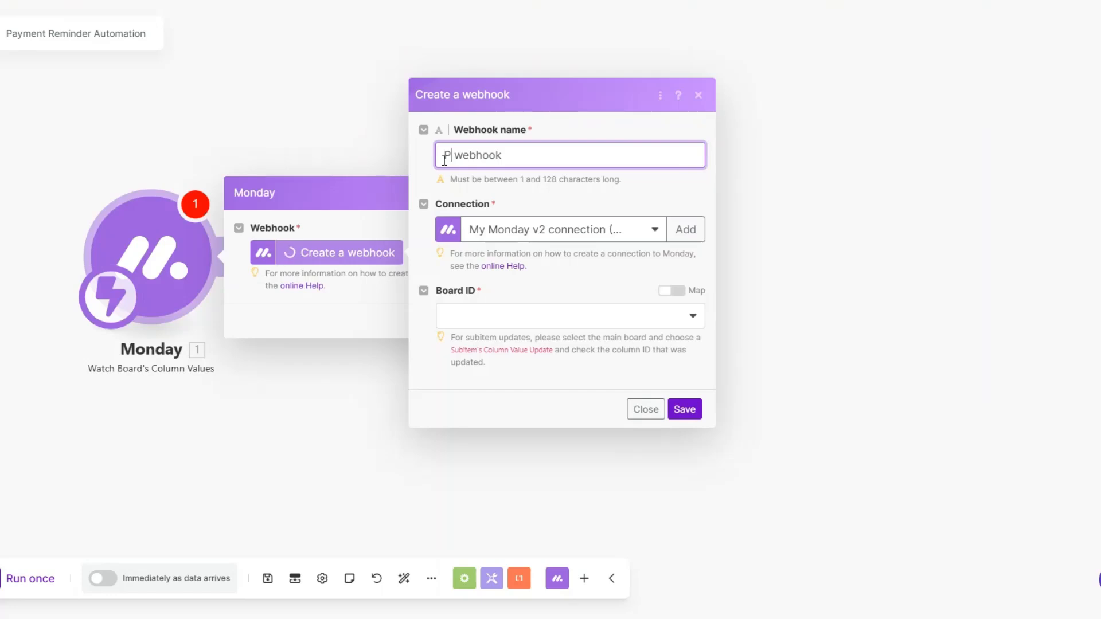
{"action": "type", "text": "a"}
{"action": "type", "text": "yment Rem"}
{"action": "type", "text": "inder"}
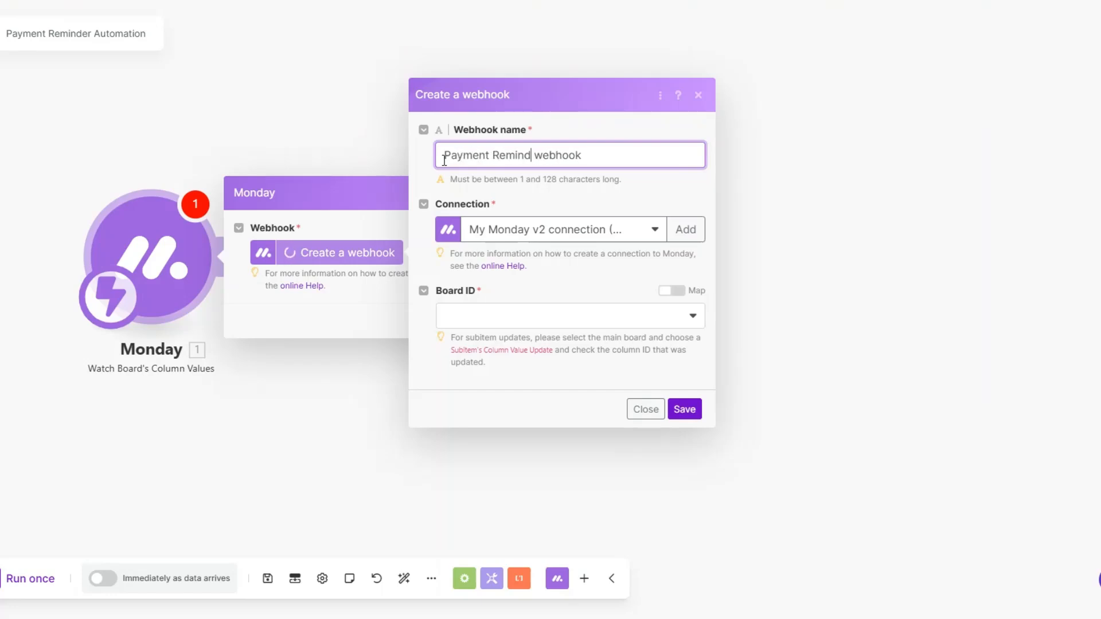
Step: Set the webhook to board Agency Clients, update type Item's Specific Column Value Update and column Status, and save the trigger
{"action": "left_click", "coordinate": [590, 321]}
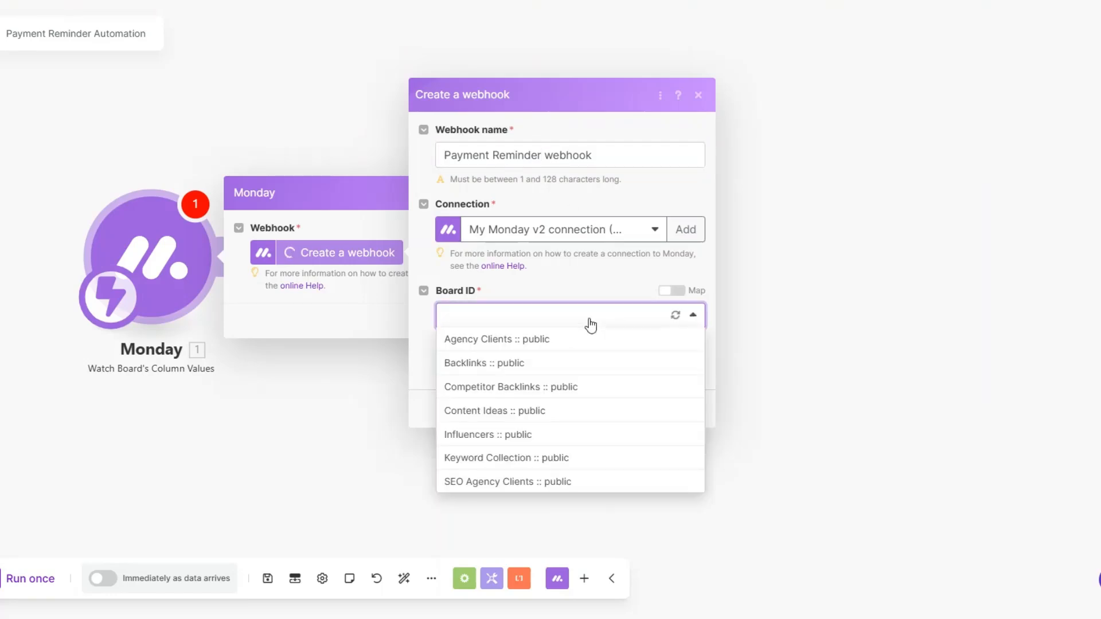
{"action": "left_click", "coordinate": [465, 340]}
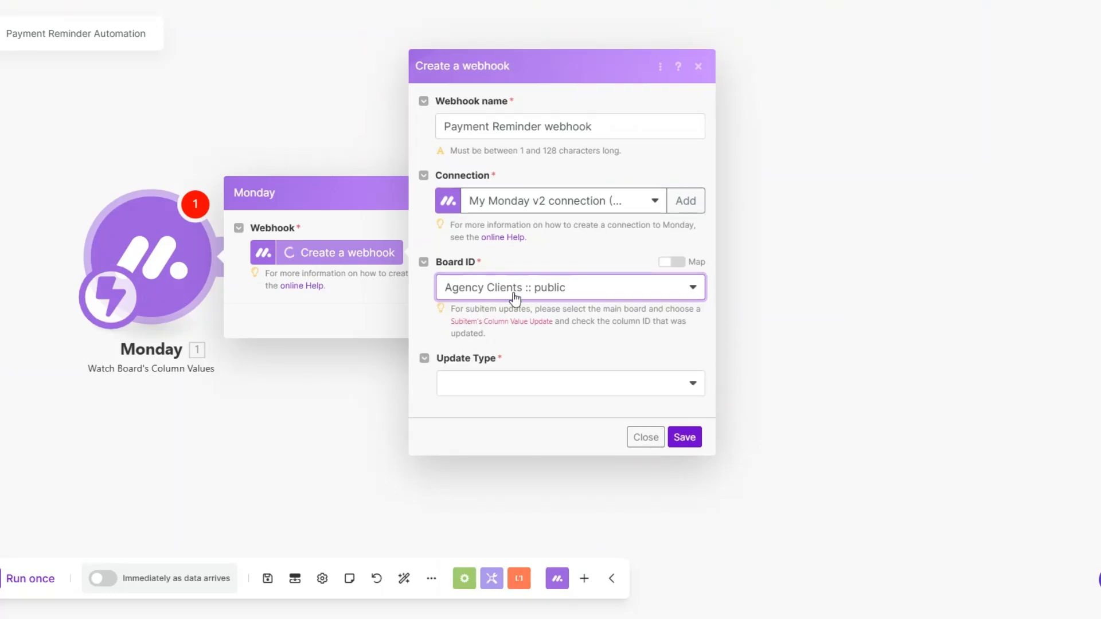
{"action": "left_click", "coordinate": [496, 395]}
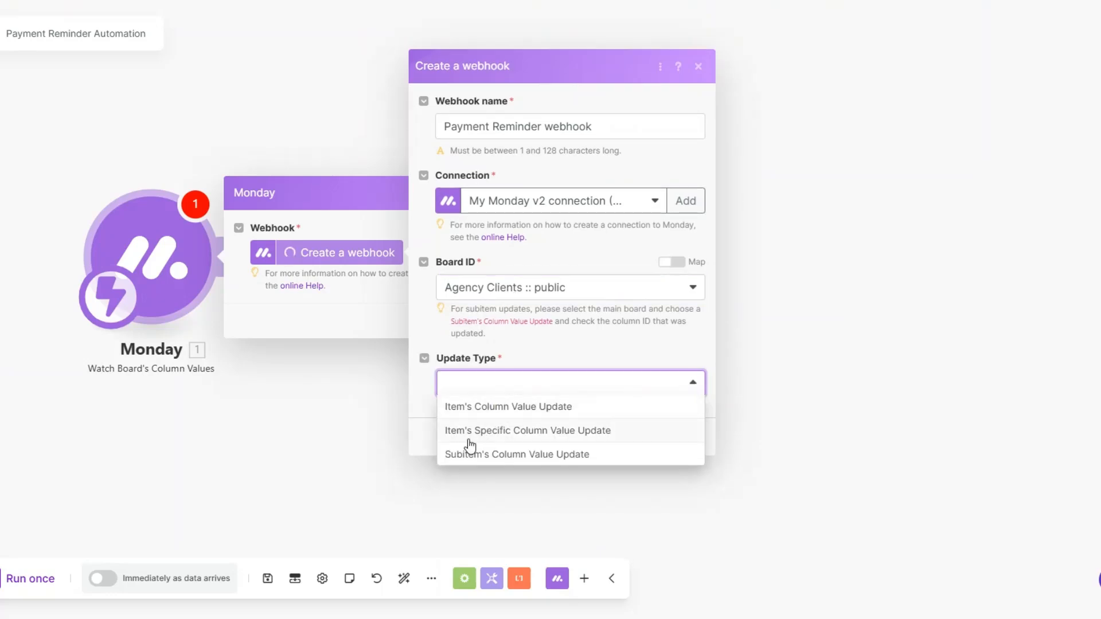
{"action": "left_click", "coordinate": [567, 433]}
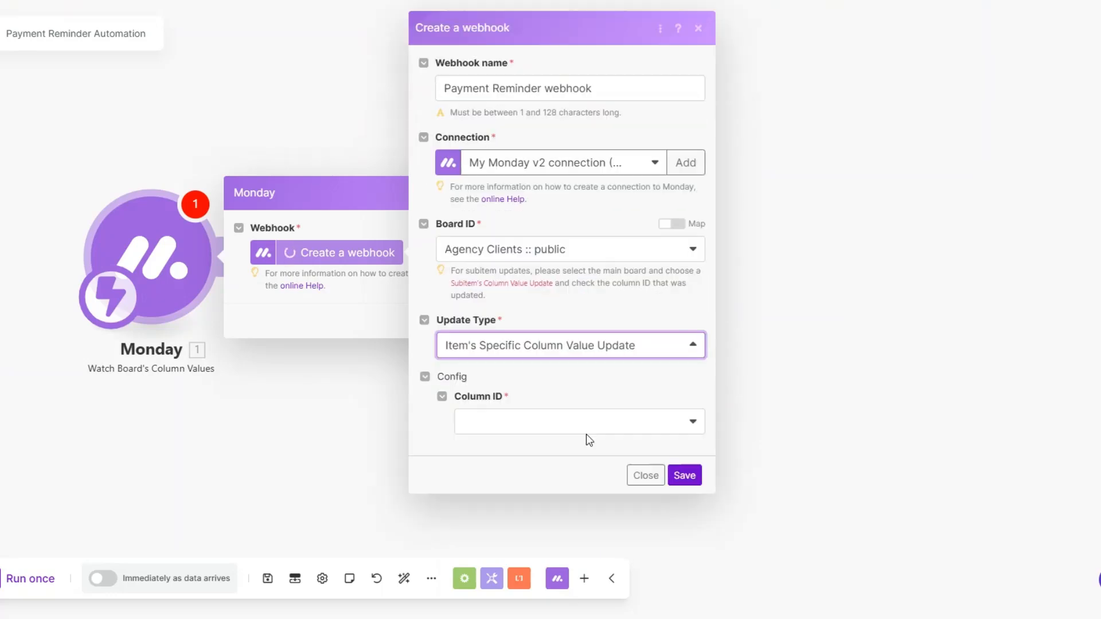
{"action": "left_click", "coordinate": [536, 420]}
{"action": "scroll", "coordinate": [527, 481], "scroll_direction": "down", "scroll_amount": 1}
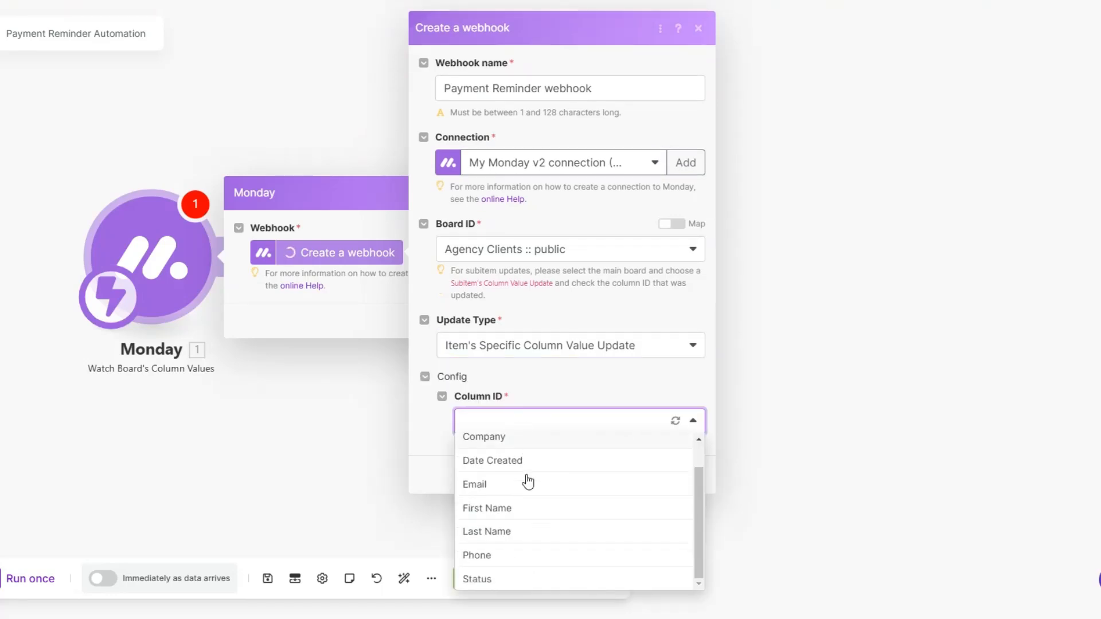
{"action": "left_click", "coordinate": [525, 580]}
{"action": "left_click", "coordinate": [685, 476]}
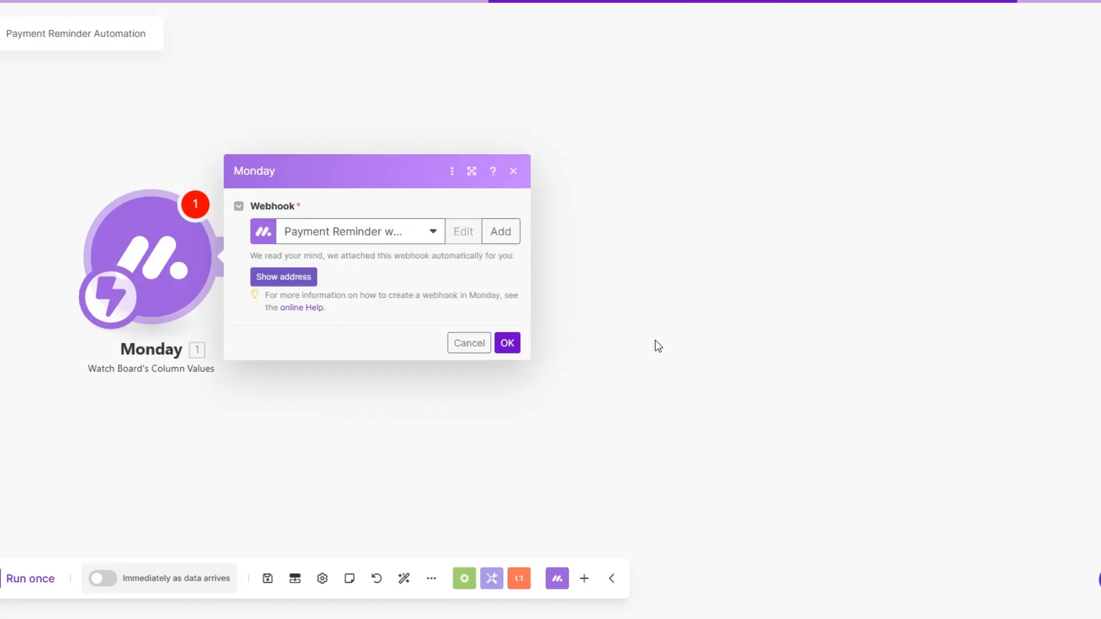
{"action": "left_click", "coordinate": [508, 343]}
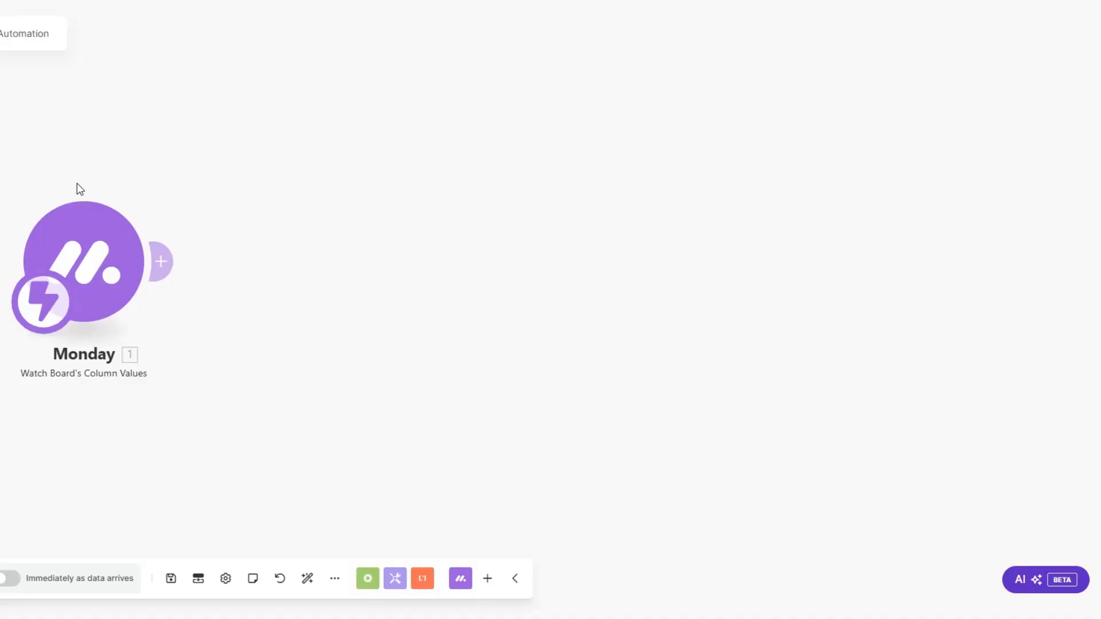
Step: Run only the trigger module, and in the monday.com Agency Clients board set the third client's status to PAYMENT EMAIL 1
{"action": "scroll", "coordinate": [124, 247], "scroll_direction": "down", "scroll_amount": 1}
{"action": "right_click", "coordinate": [118, 253]}
{"action": "left_click", "coordinate": [147, 292]}
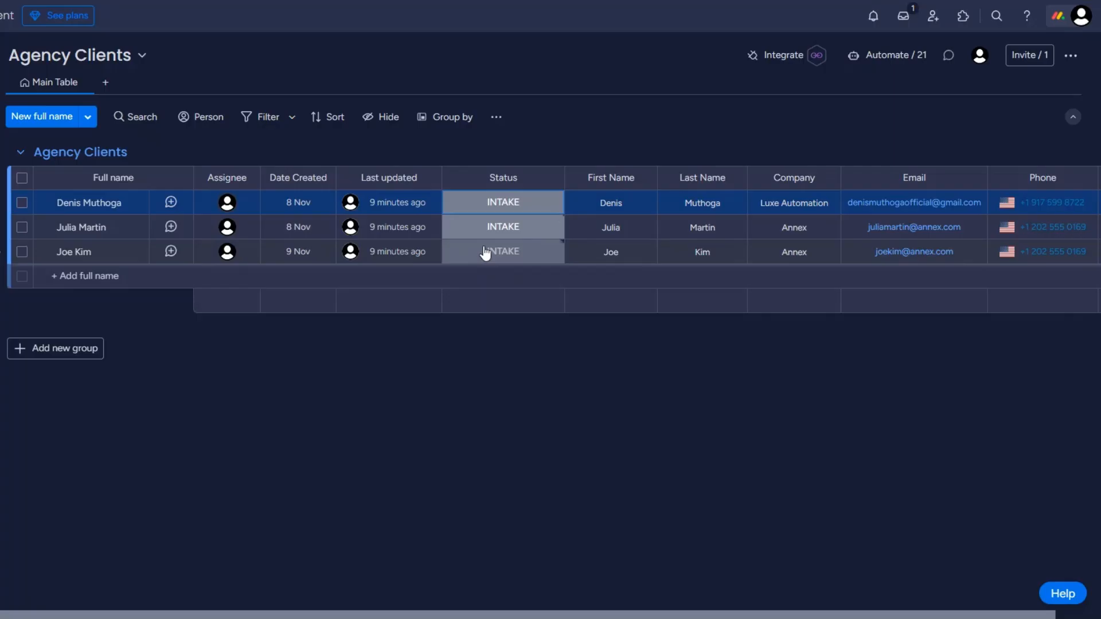
{"action": "left_click", "coordinate": [486, 252]}
{"action": "left_click", "coordinate": [481, 319]}
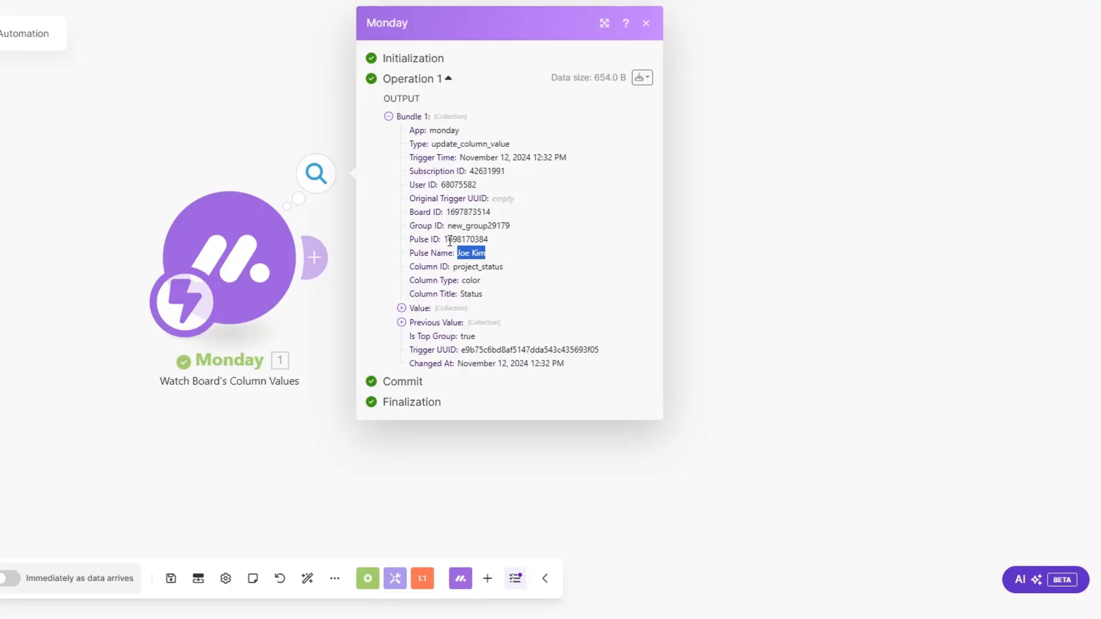
Step: Back in Make, copy the Pulse ID from the trigger's output and add a Monday Get an Item module after the trigger
{"action": "double_click", "coordinate": [449, 239]}
{"action": "key", "text": "ctrl+c"}
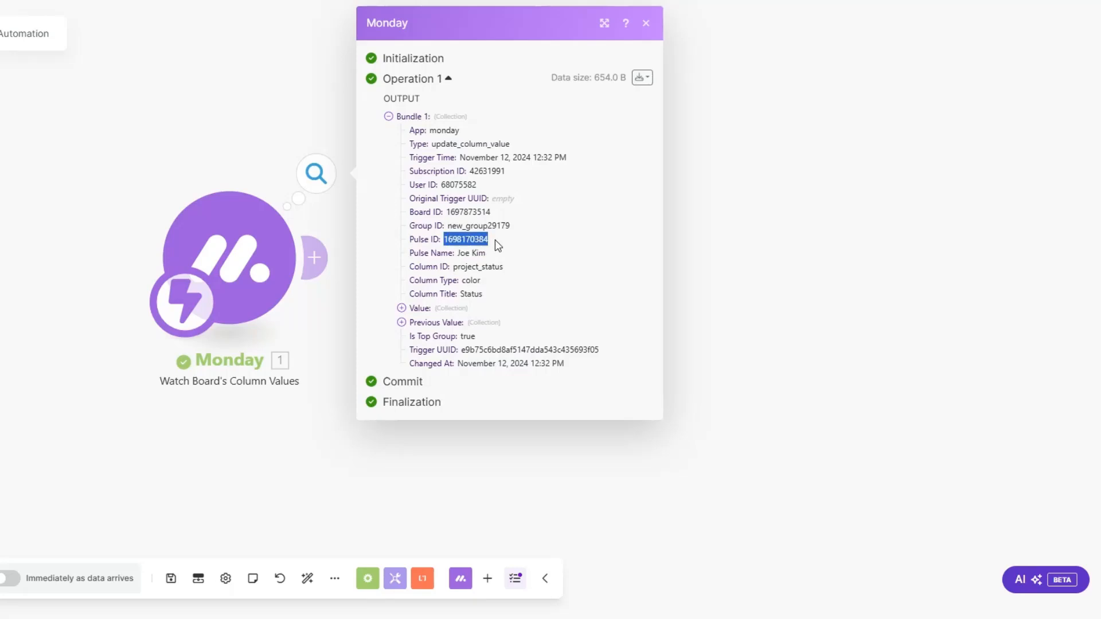
{"action": "left_click", "coordinate": [337, 329]}
{"action": "left_click", "coordinate": [312, 272]}
{"action": "left_click", "coordinate": [636, 251]}
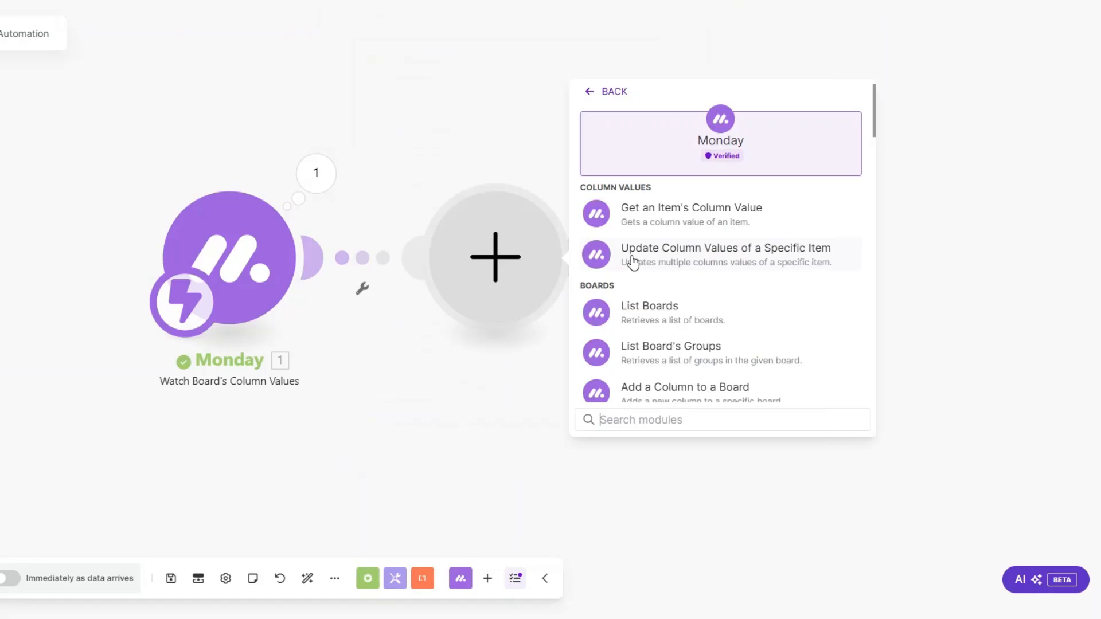
{"action": "type", "text": "get an"}
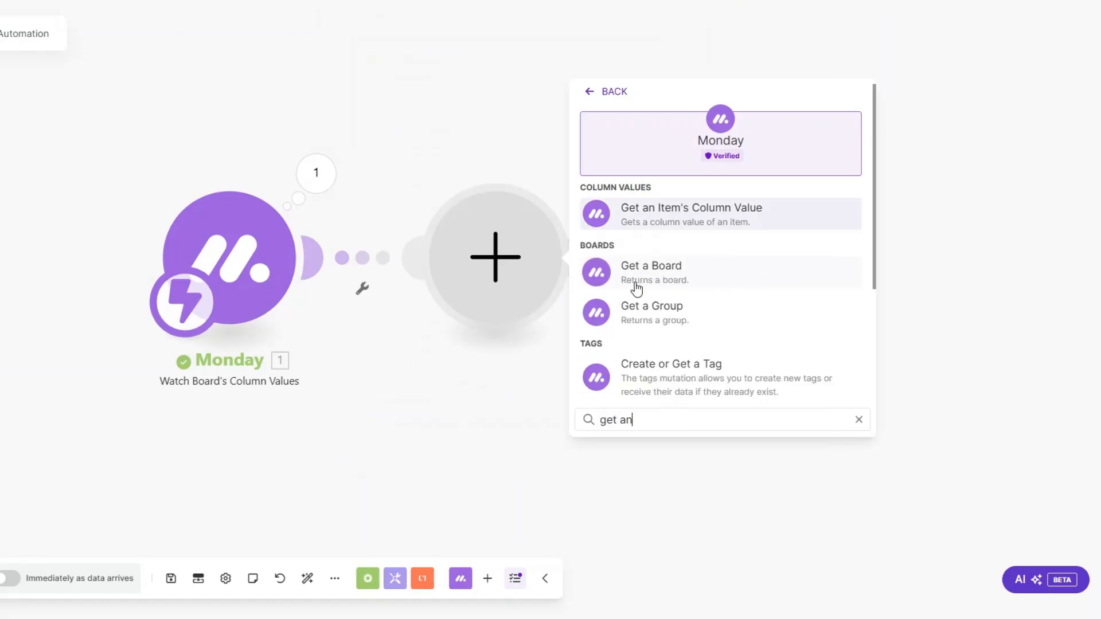
{"action": "left_click", "coordinate": [640, 285]}
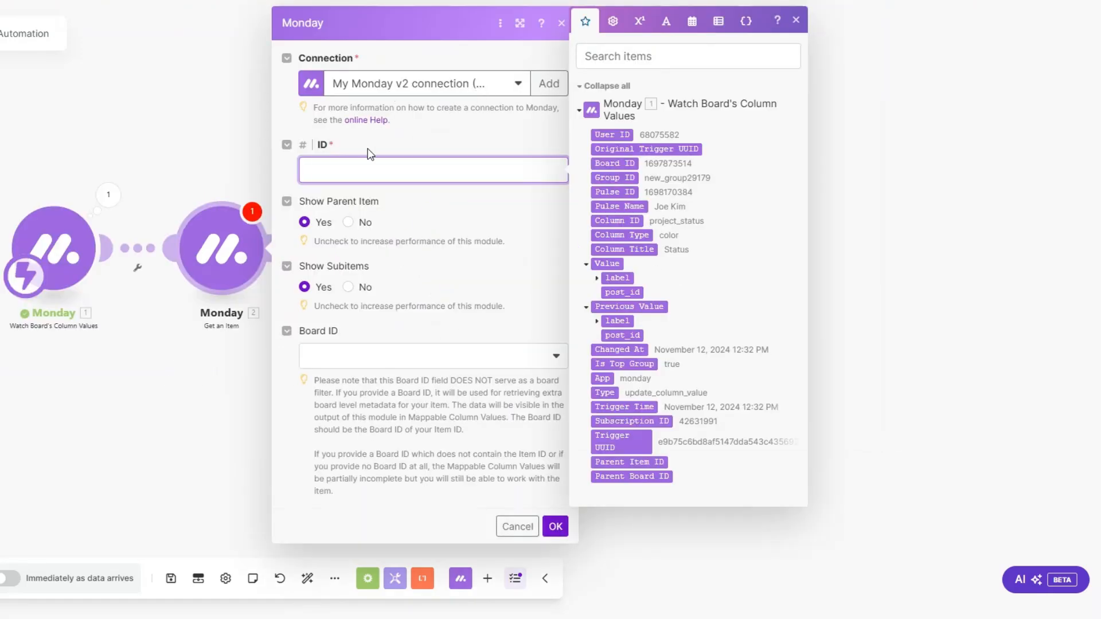
Step: Map the trigger's Pulse ID to the item ID, set the Board ID to Agency Clients, and save the module
{"action": "left_click", "coordinate": [617, 192]}
{"action": "left_click", "coordinate": [459, 352]}
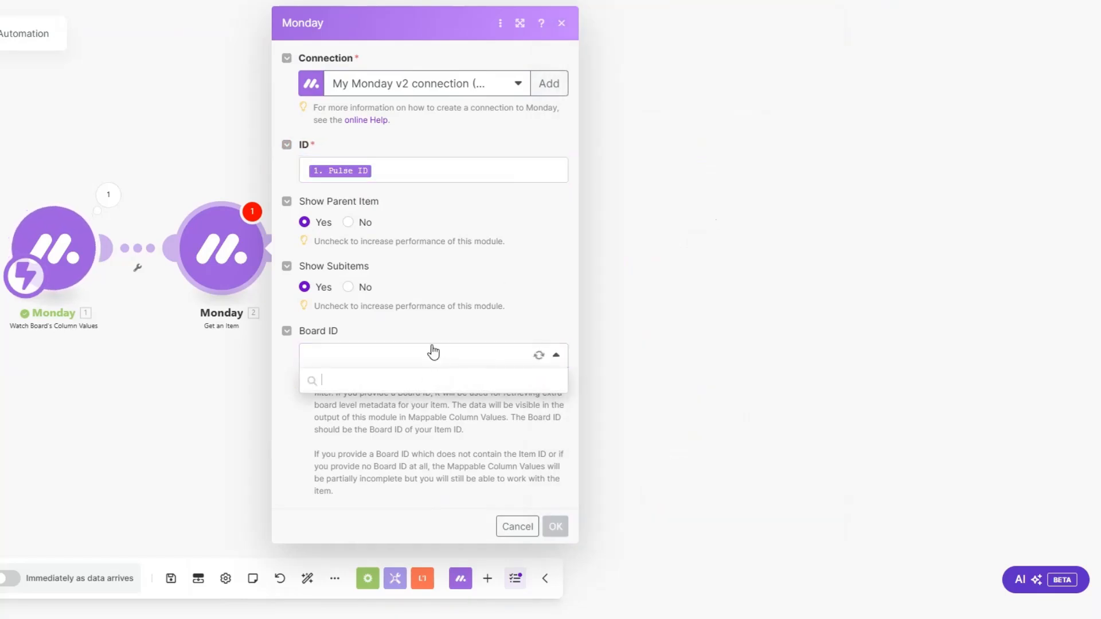
{"action": "left_click", "coordinate": [393, 413]}
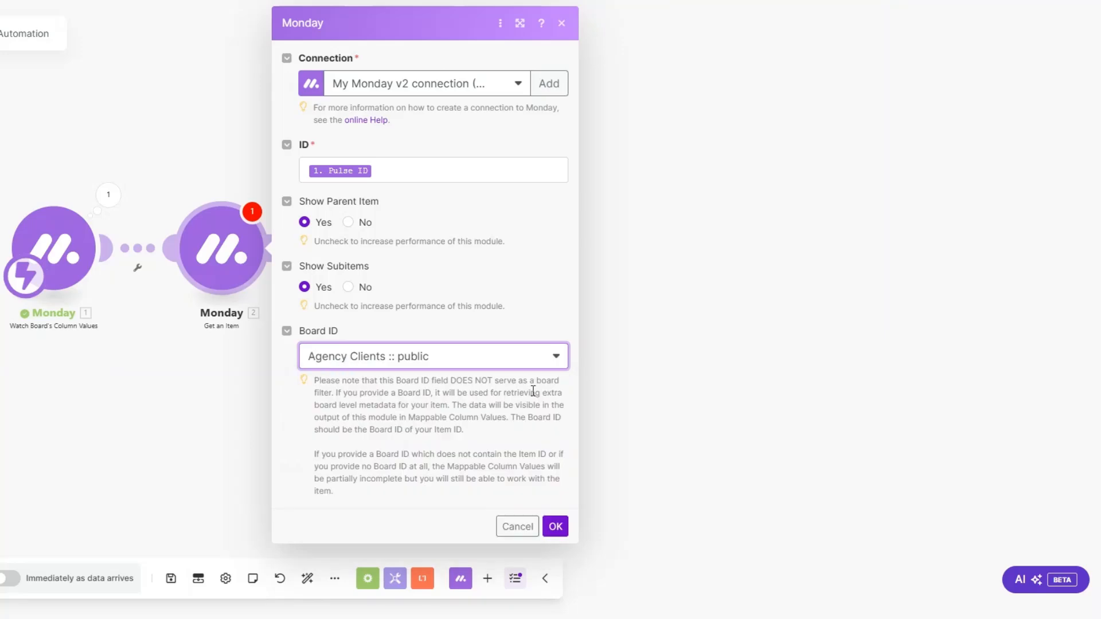
{"action": "left_click", "coordinate": [554, 526]}
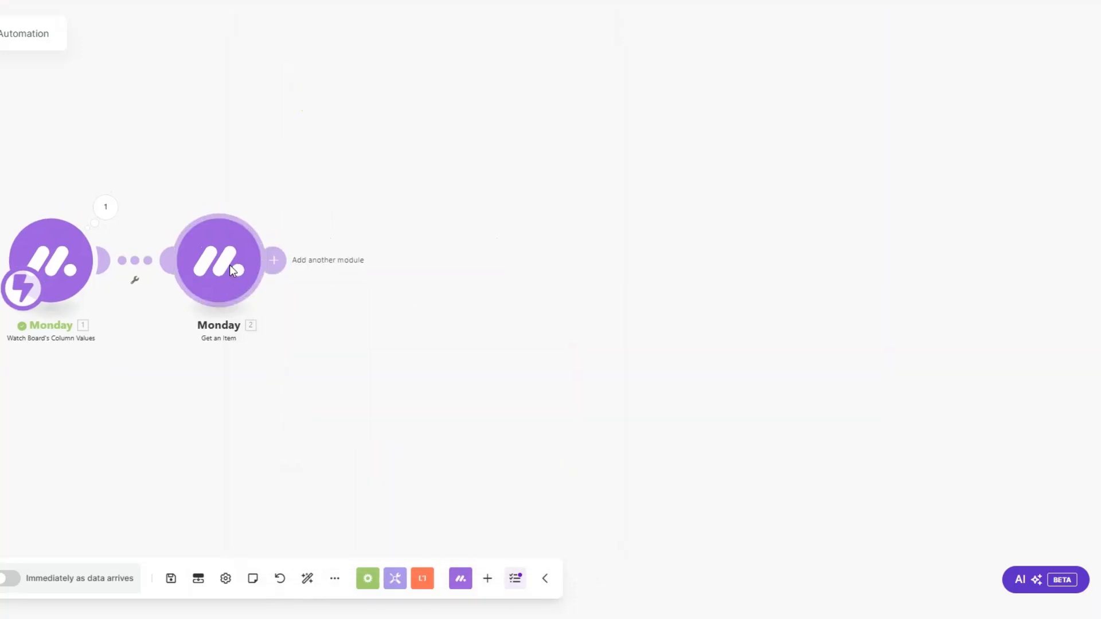
Step: Run only the Get an Item module, using the copied Pulse ID as its test value
{"action": "right_click", "coordinate": [229, 265]}
{"action": "left_click", "coordinate": [267, 303]}
{"action": "left_click", "coordinate": [326, 325]}
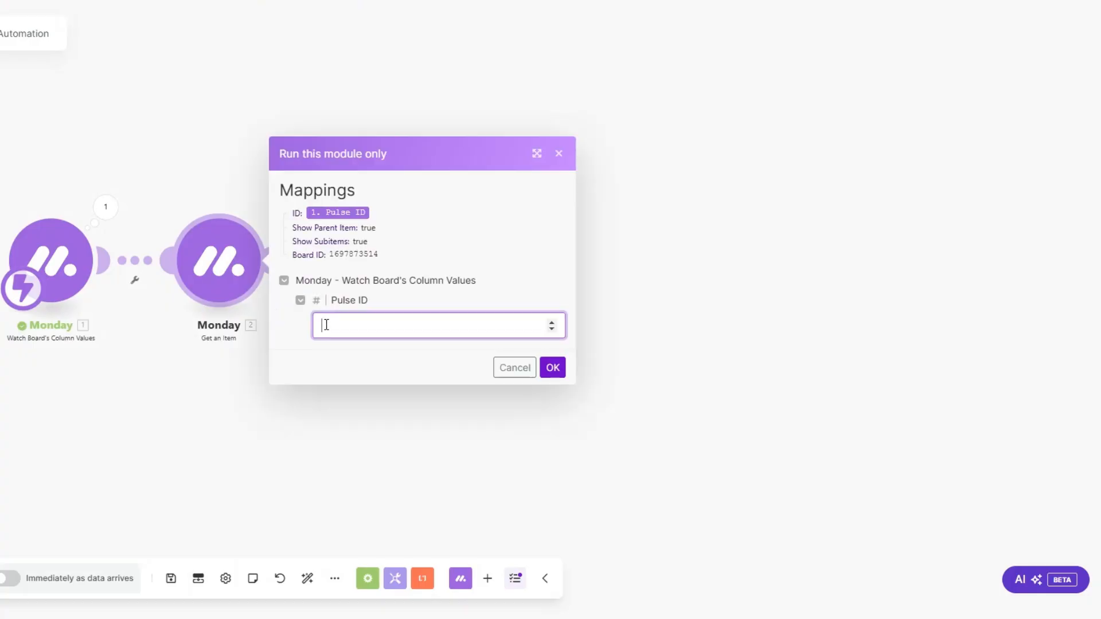
{"action": "key", "text": "ctrl+v"}
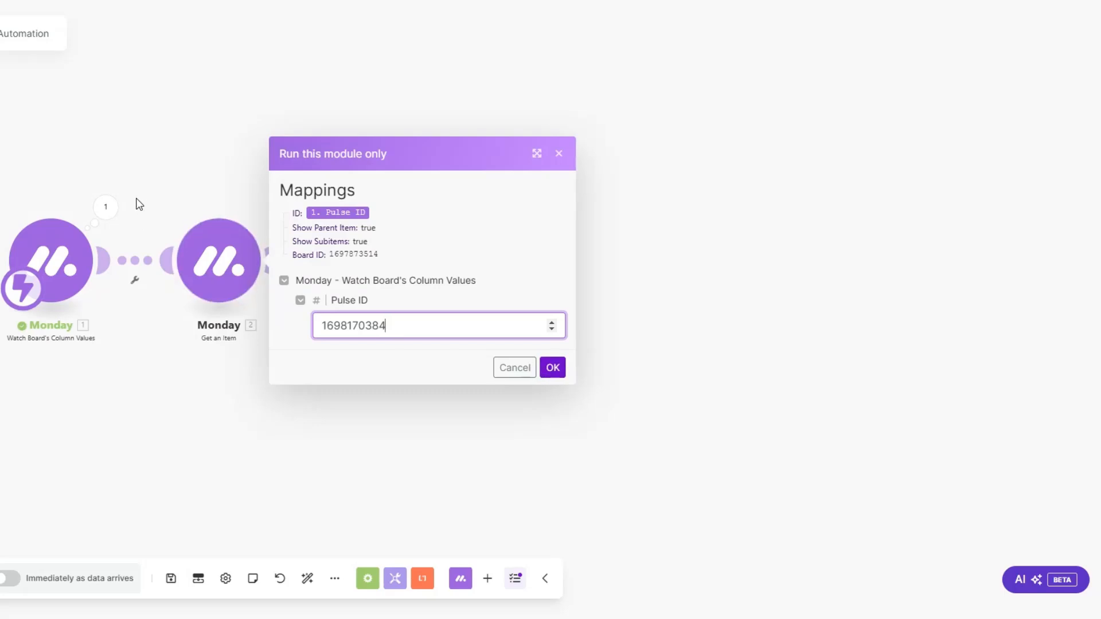
{"action": "left_click", "coordinate": [553, 367]}
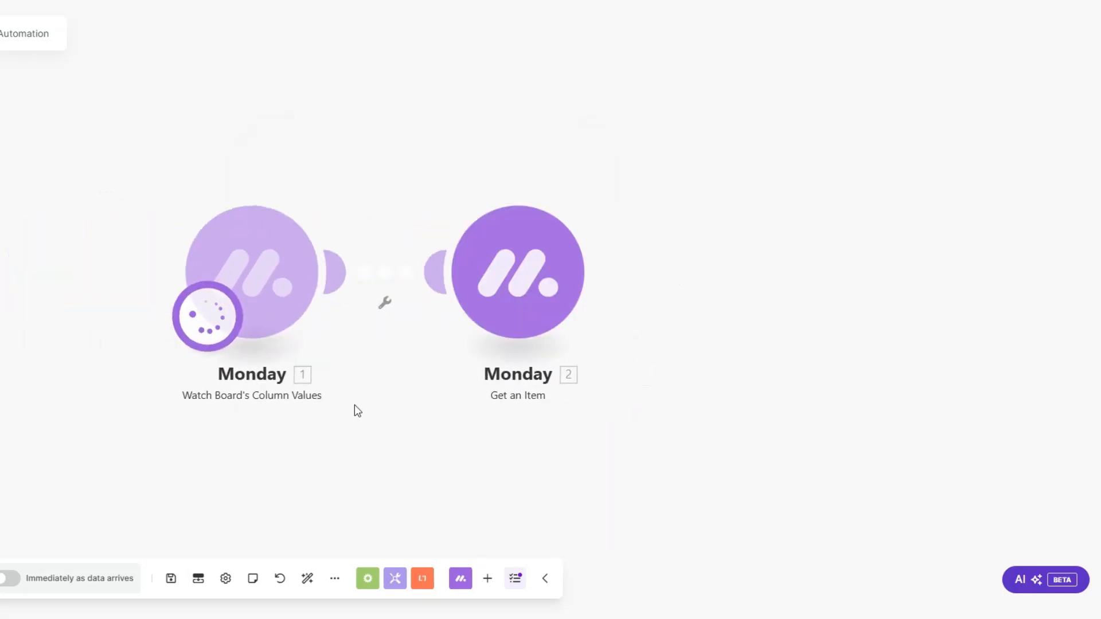
Step: Examine the Get an Item output's mappable column values, checking the client's name, company, email and phone fields
{"action": "left_click", "coordinate": [496, 145]}
{"action": "left_click", "coordinate": [528, 417]}
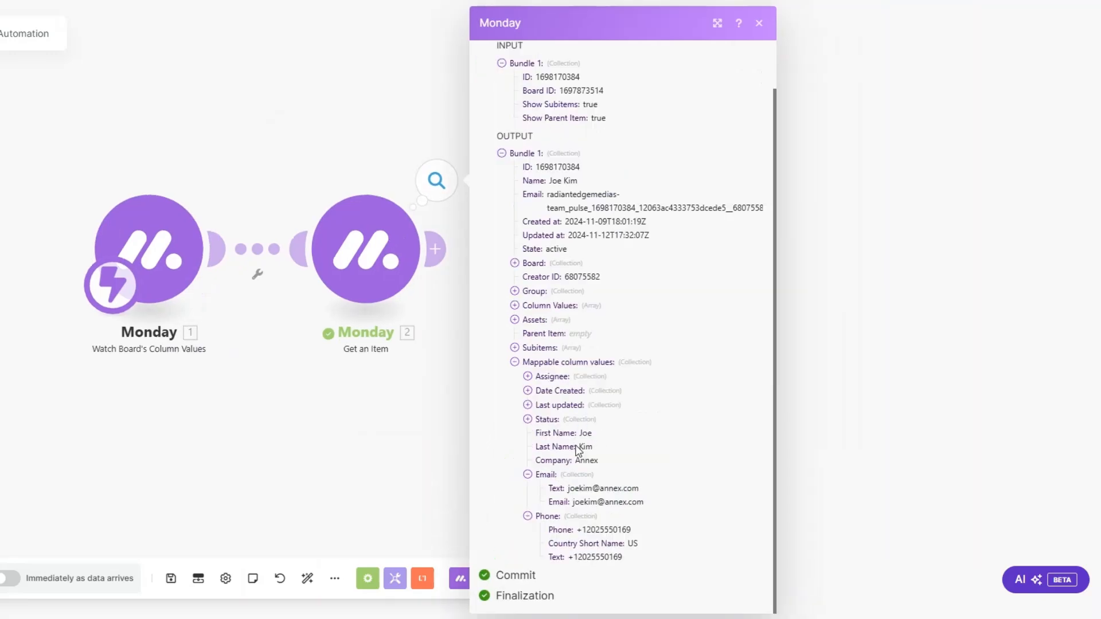
{"action": "left_click", "coordinate": [577, 459]}
{"action": "left_click_drag", "start_coordinate": [601, 490], "coordinate": [682, 506]}
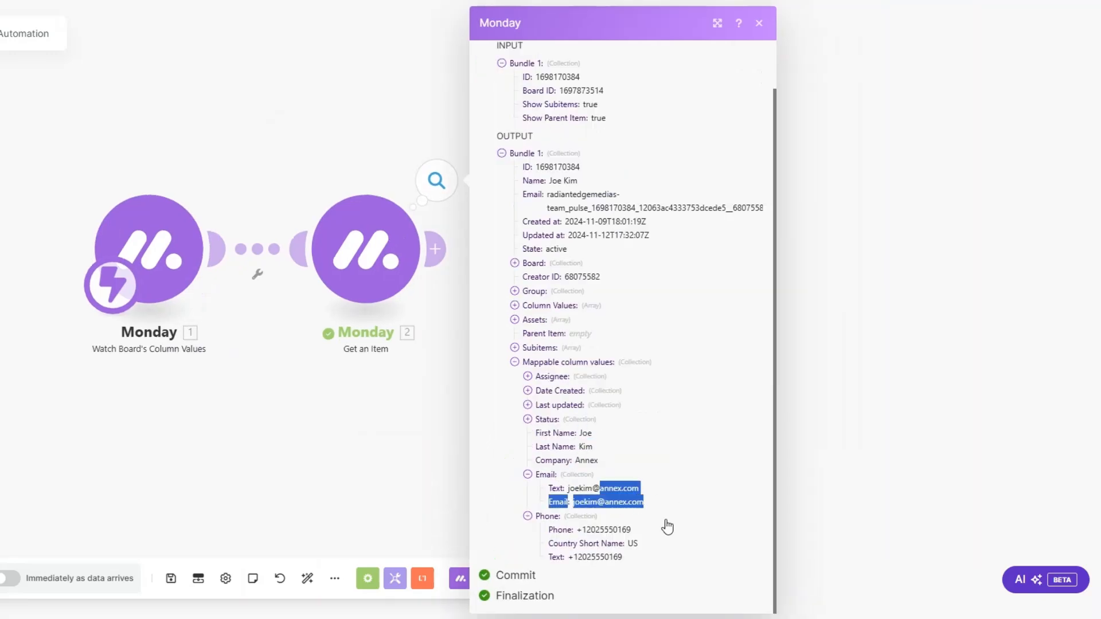
{"action": "left_click_drag", "start_coordinate": [600, 532], "coordinate": [606, 525]}
{"action": "left_click", "coordinate": [406, 371]}
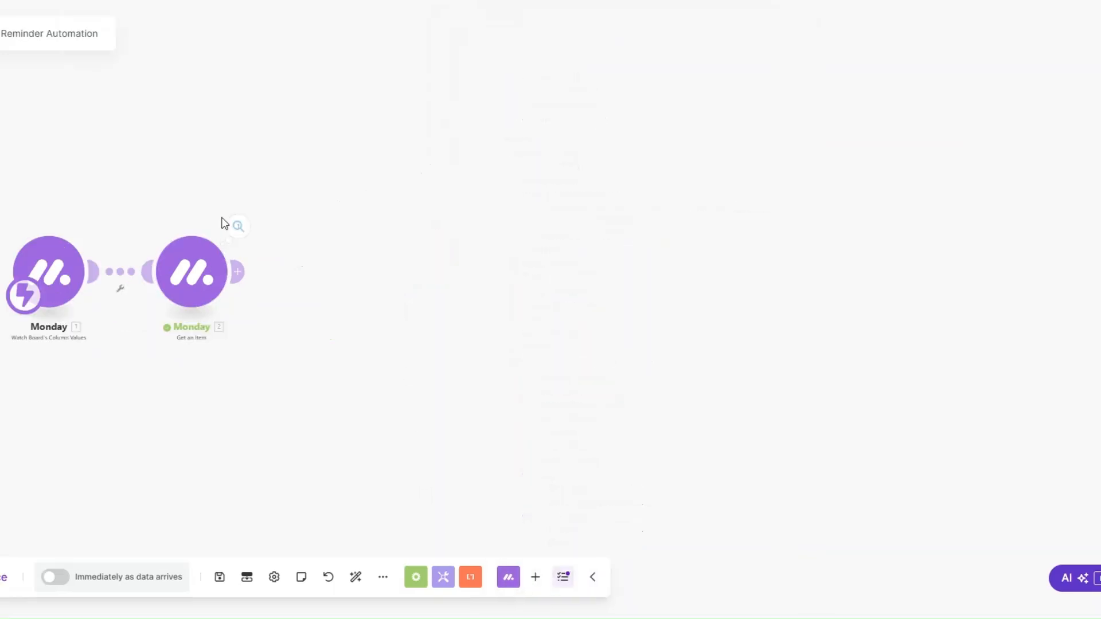
Step: Add a Stripe Search Customers module after the Monday Get an Item module
{"action": "left_click", "coordinate": [255, 279]}
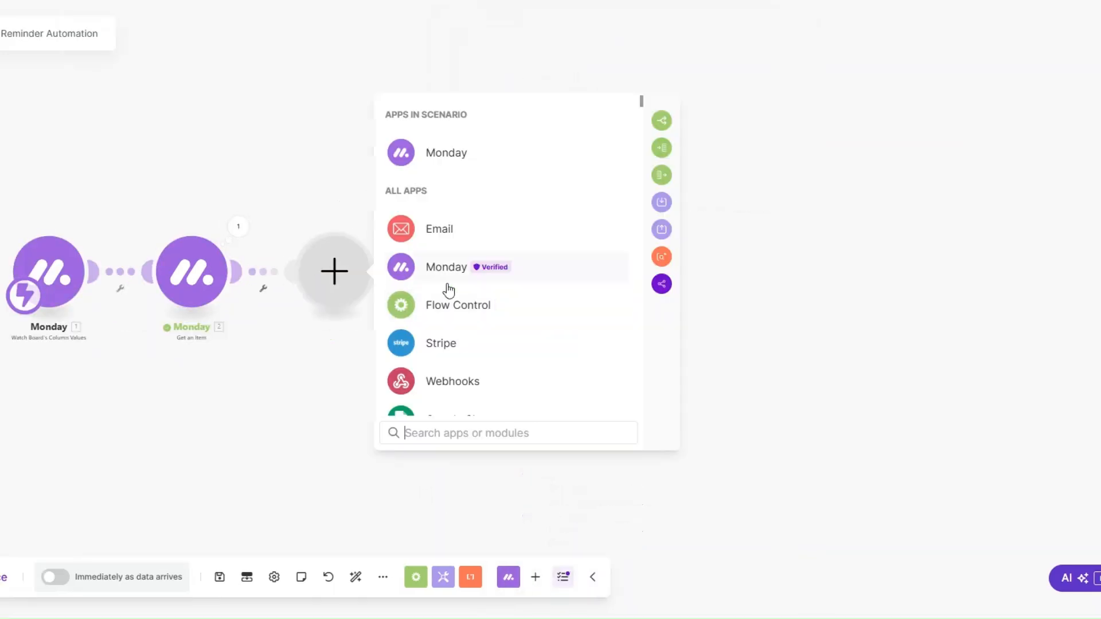
{"action": "left_click", "coordinate": [450, 348]}
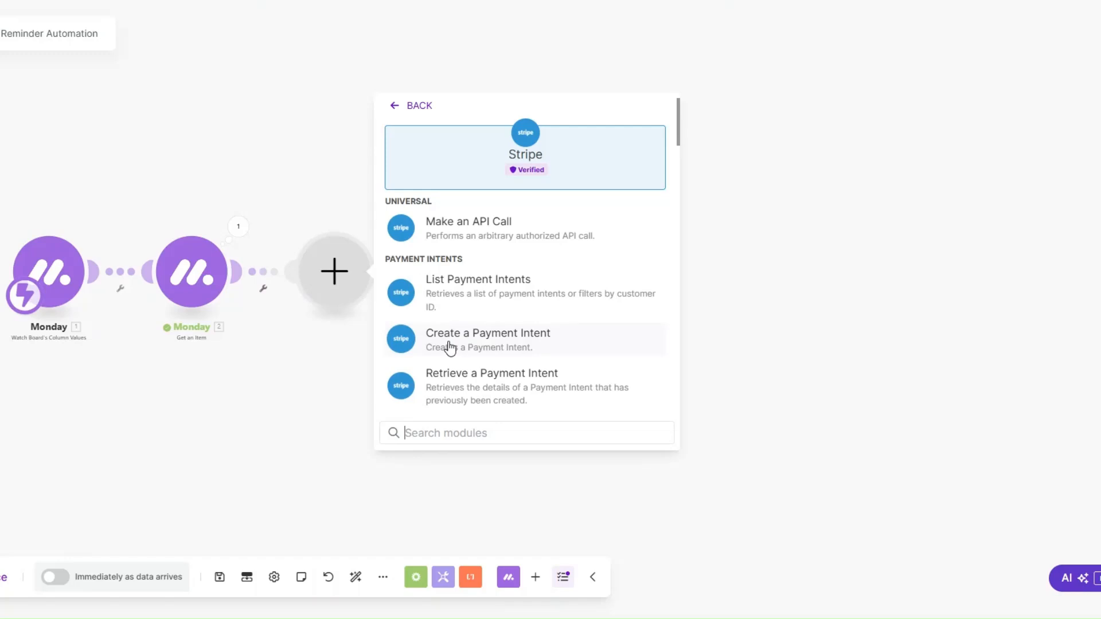
{"action": "scroll", "coordinate": [450, 348], "scroll_direction": "down", "scroll_amount": 6}
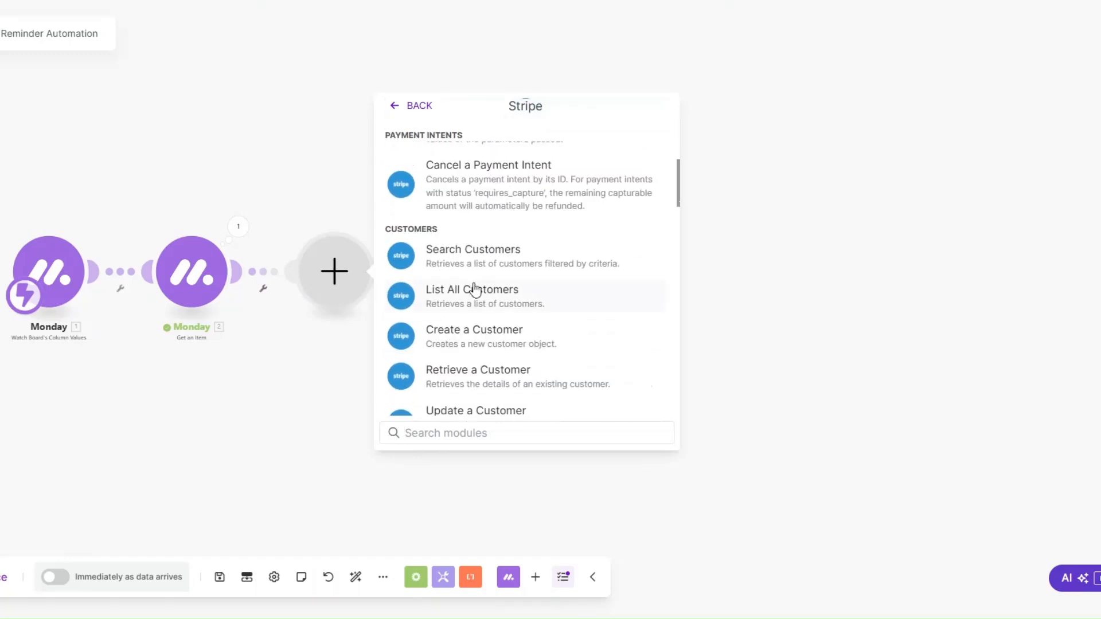
{"action": "left_click", "coordinate": [473, 258]}
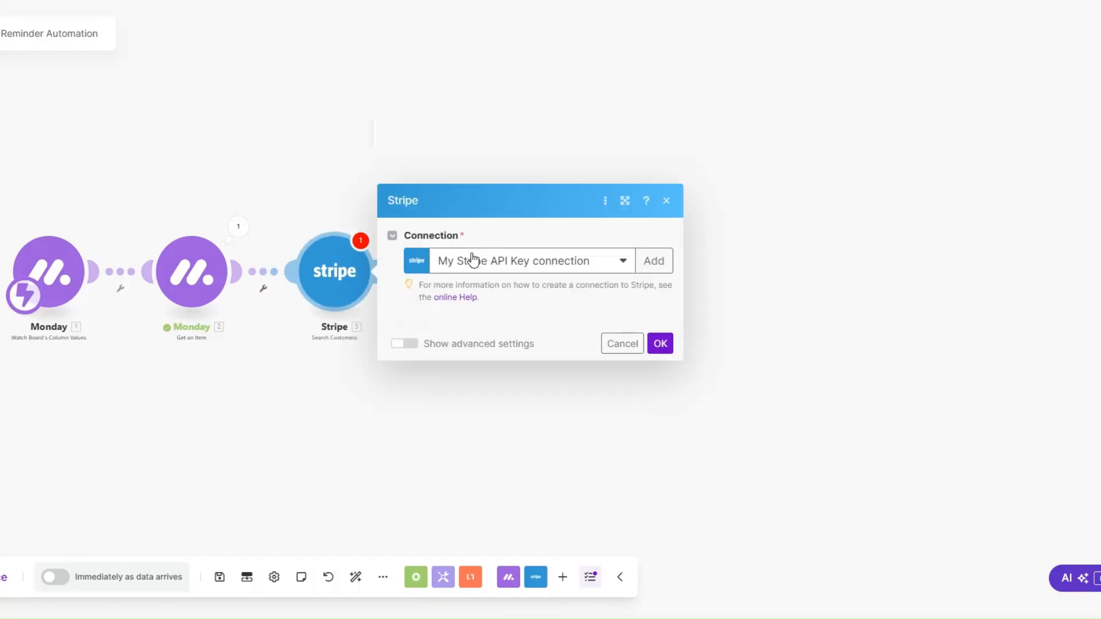
Step: Map the Monday item's Email column value to the customer search's email filter, set the limit to 1, and save the module
{"action": "left_click", "coordinate": [449, 212]}
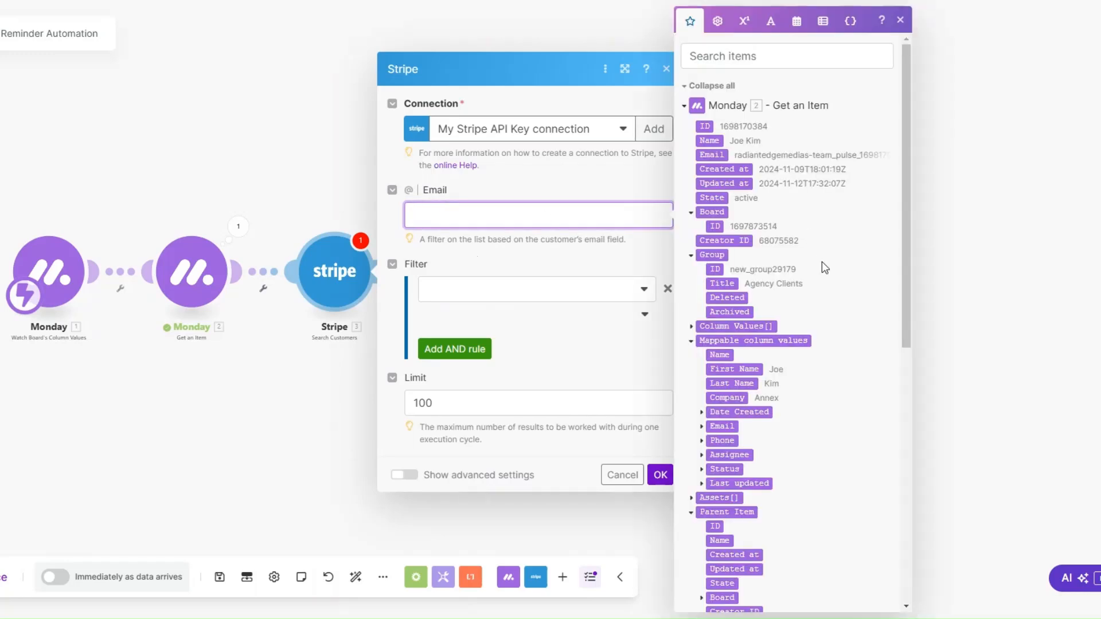
{"action": "scroll", "coordinate": [727, 387], "scroll_direction": "down", "scroll_amount": 1}
{"action": "left_click", "coordinate": [701, 359]}
{"action": "left_click_drag", "start_coordinate": [732, 372], "coordinate": [545, 212]}
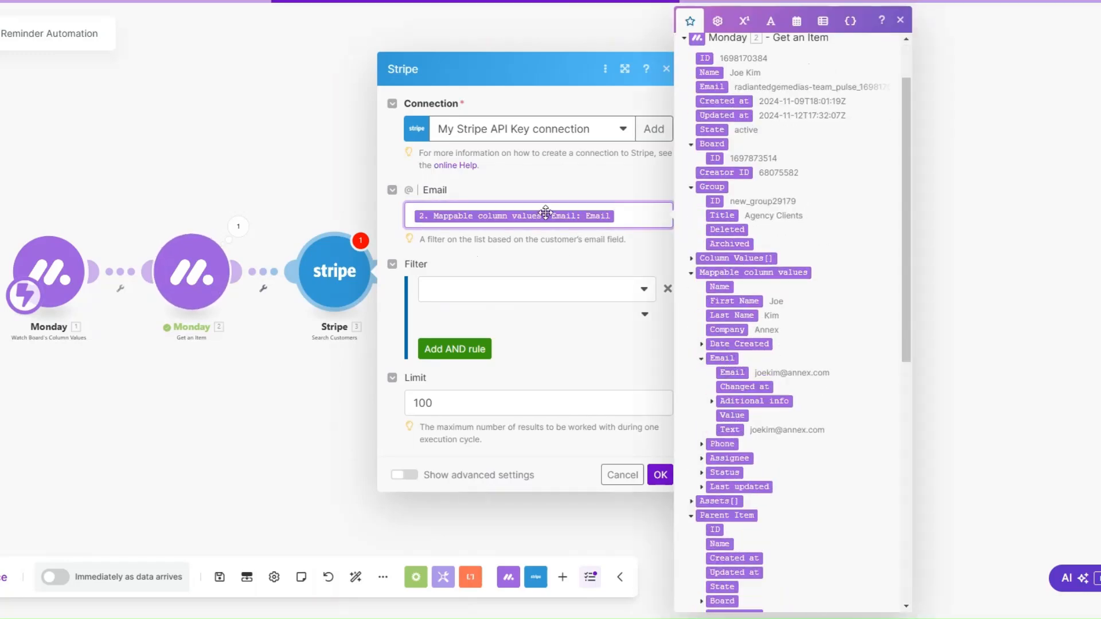
{"action": "left_click", "coordinate": [498, 399]}
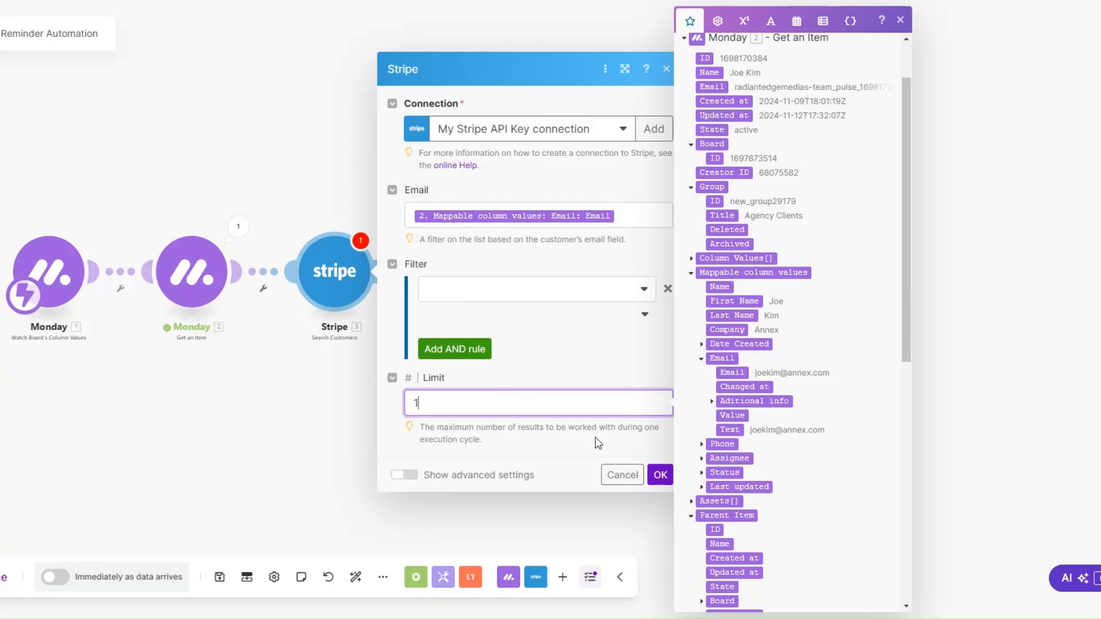
{"action": "left_click", "coordinate": [659, 474]}
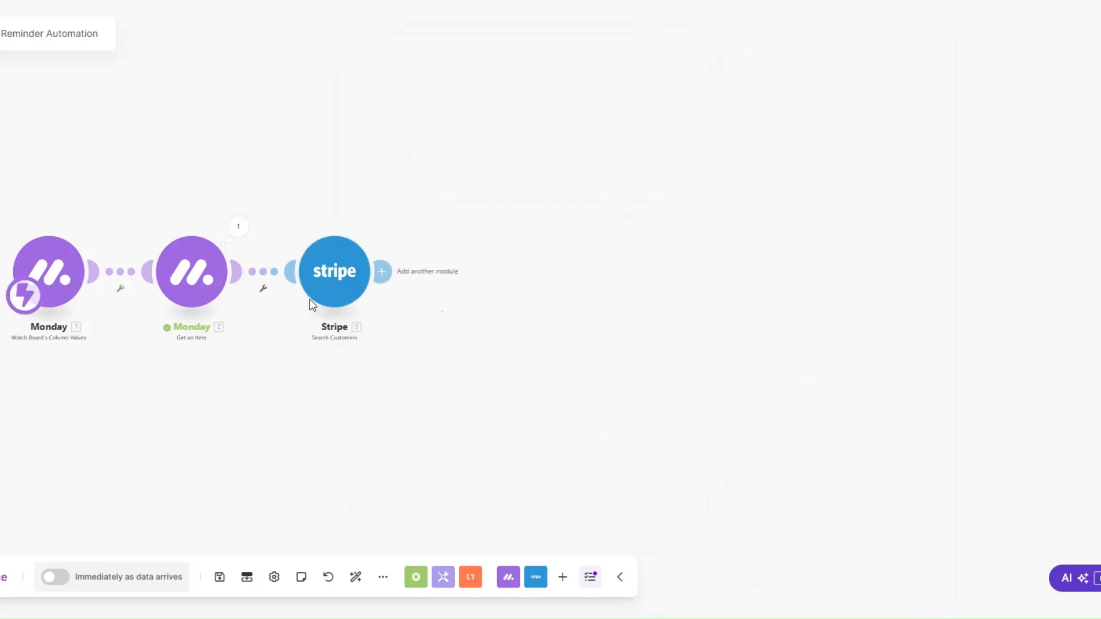
Step: Add a Stripe Search Invoices module after Search Customers
{"action": "left_click", "coordinate": [382, 271]}
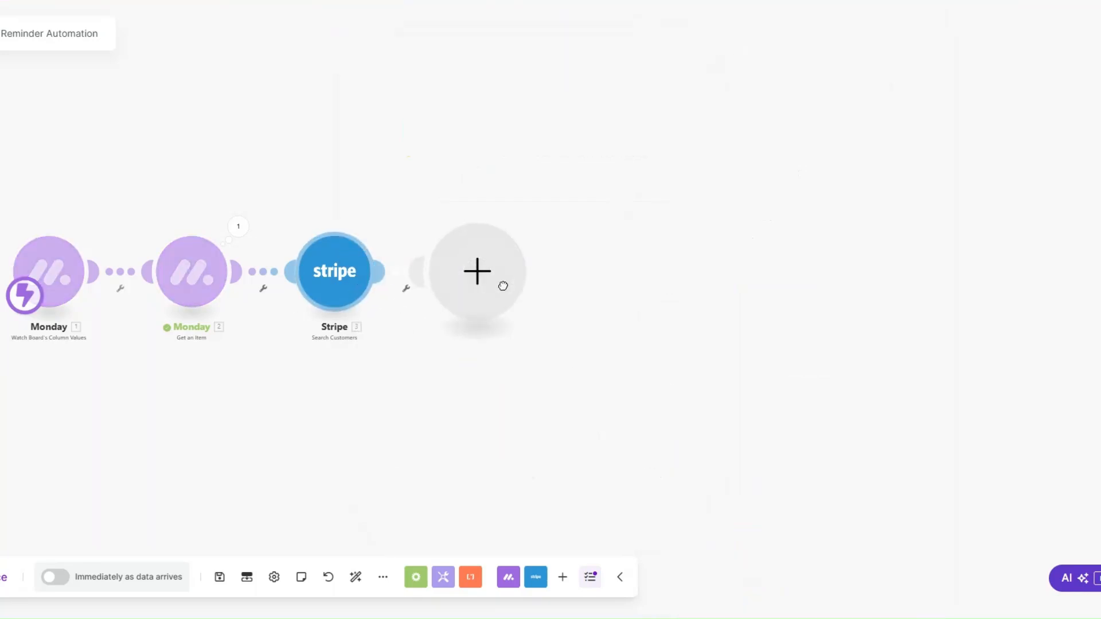
{"action": "left_click", "coordinate": [503, 286]}
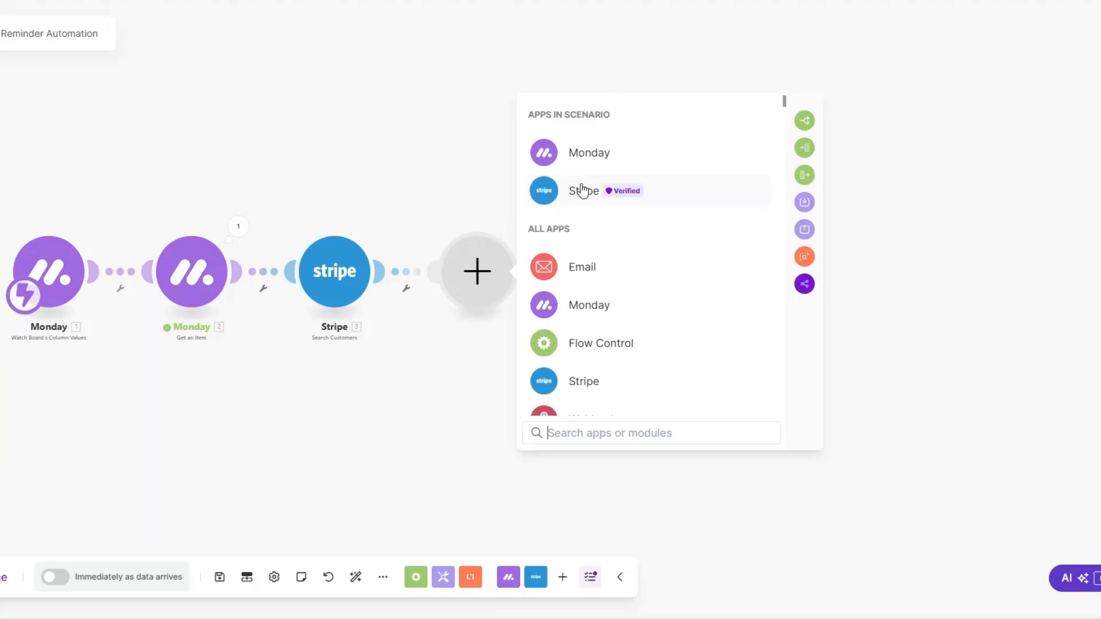
{"action": "left_click", "coordinate": [582, 190]}
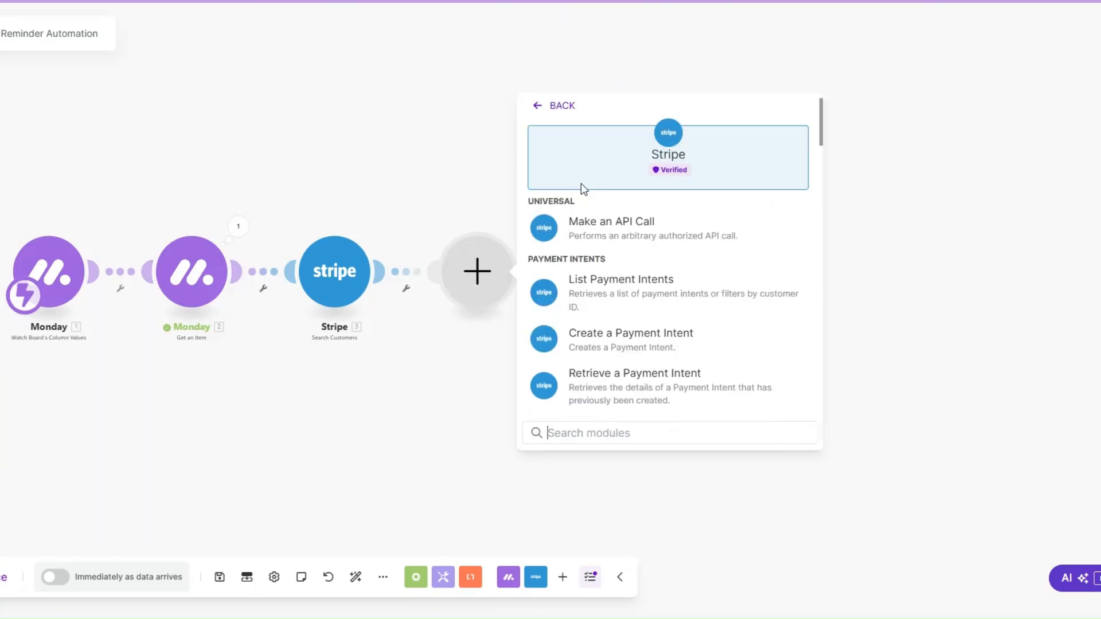
{"action": "type", "text": "sea"}
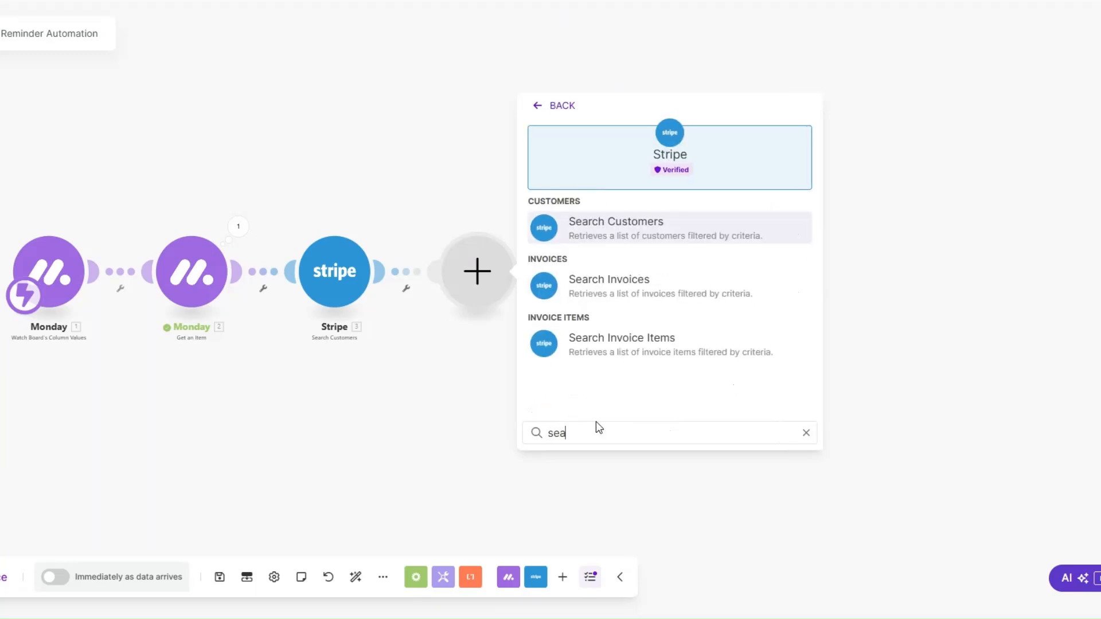
{"action": "left_click", "coordinate": [614, 287]}
Step: Map the found customer's Customer ID into the invoice search, set status Open and limit 1, and save the module
{"action": "left_click", "coordinate": [616, 170]}
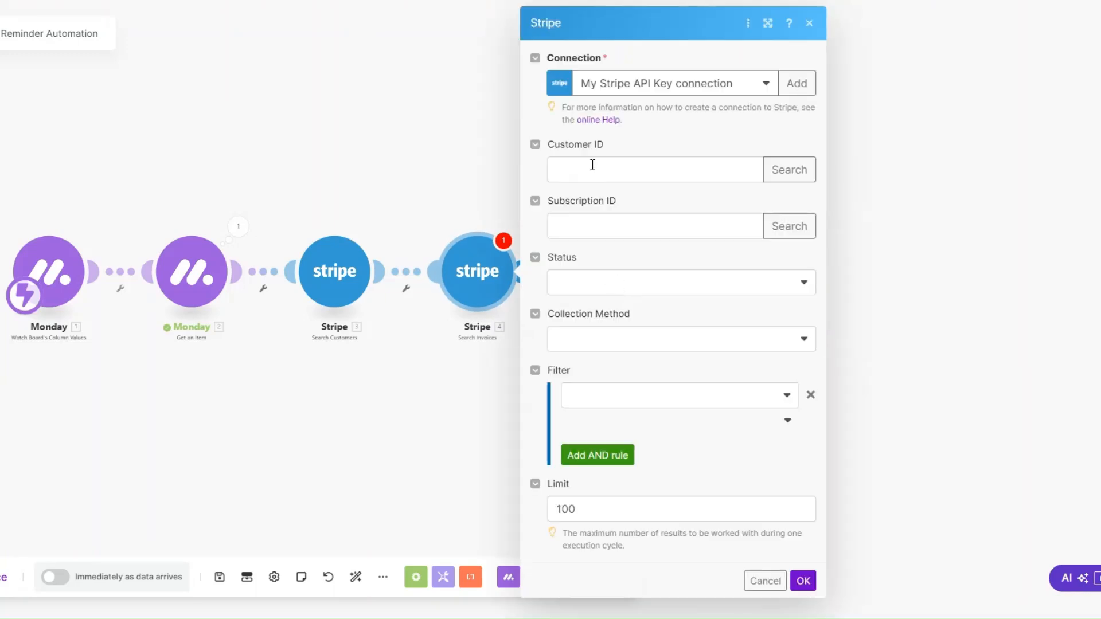
{"action": "left_click", "coordinate": [816, 155]}
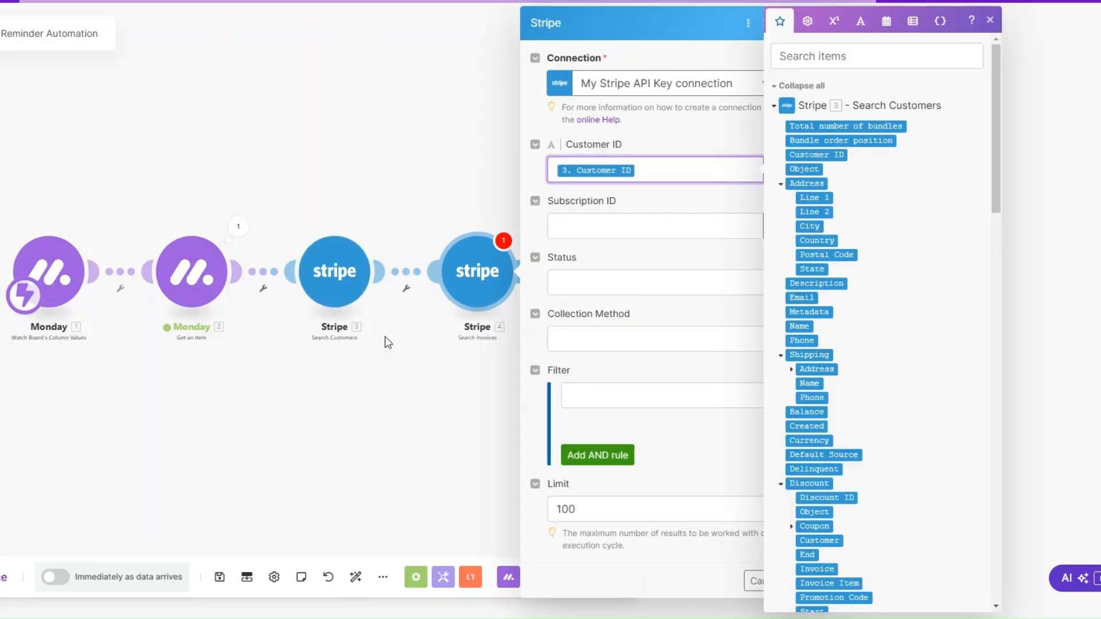
{"action": "left_click", "coordinate": [590, 284]}
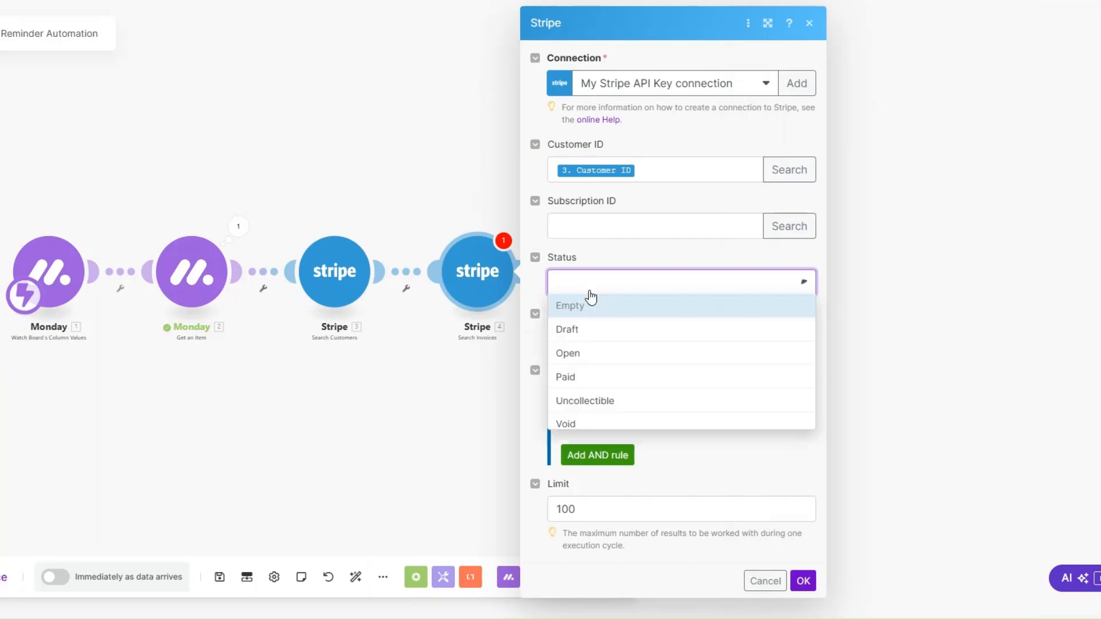
{"action": "left_click", "coordinate": [582, 354]}
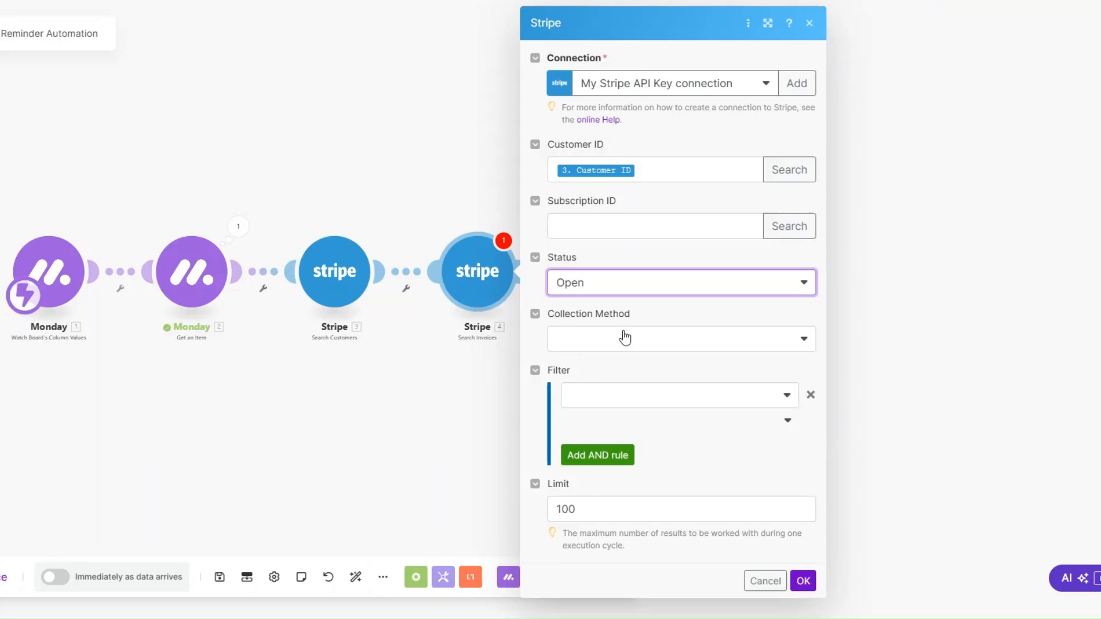
{"action": "left_click", "coordinate": [603, 510]}
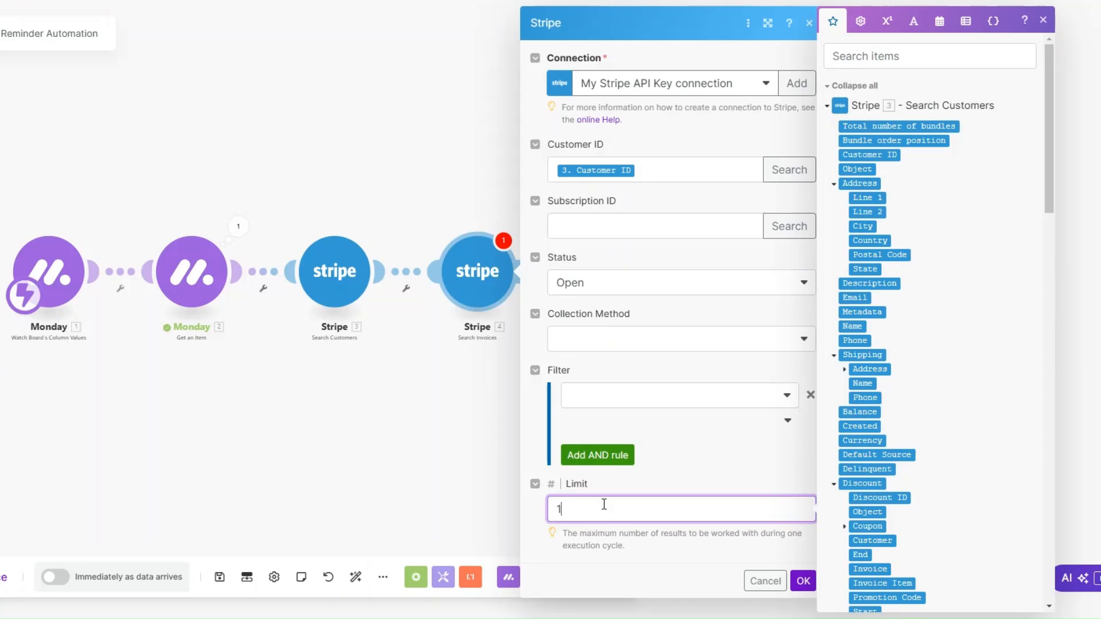
{"action": "left_click", "coordinate": [802, 580]}
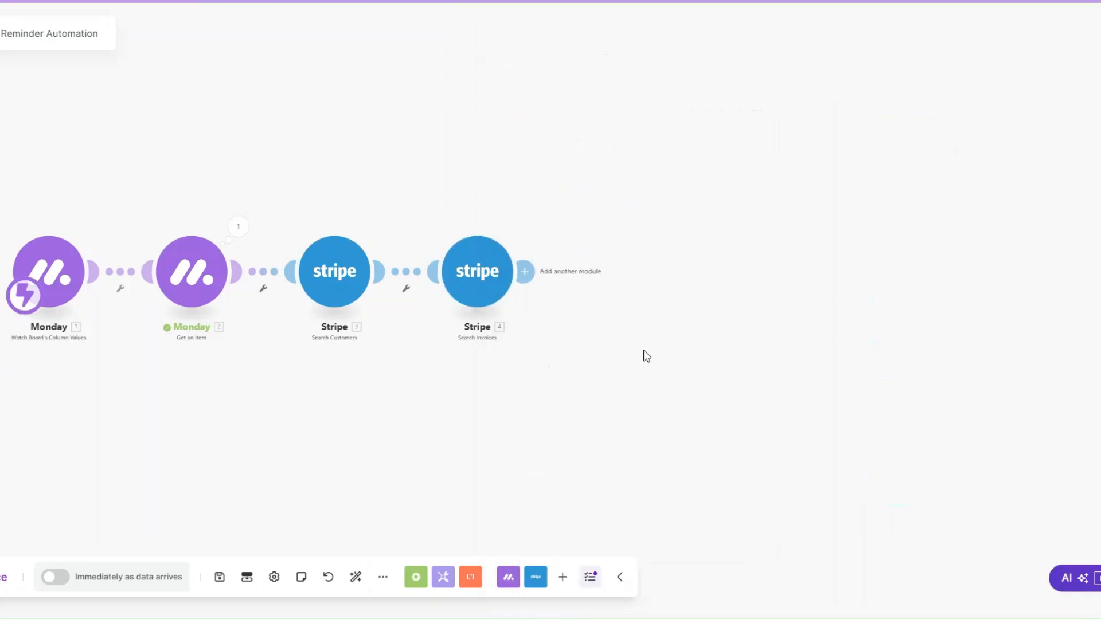
Step: Add a Flow Control Router after Search Invoices and extend it to five branches
{"action": "scroll", "coordinate": [449, 355], "scroll_direction": "down", "scroll_amount": 2}
{"action": "left_click_drag", "start_coordinate": [450, 357], "coordinate": [348, 344]}
{"action": "scroll", "coordinate": [349, 343], "scroll_direction": "up", "scroll_amount": 2}
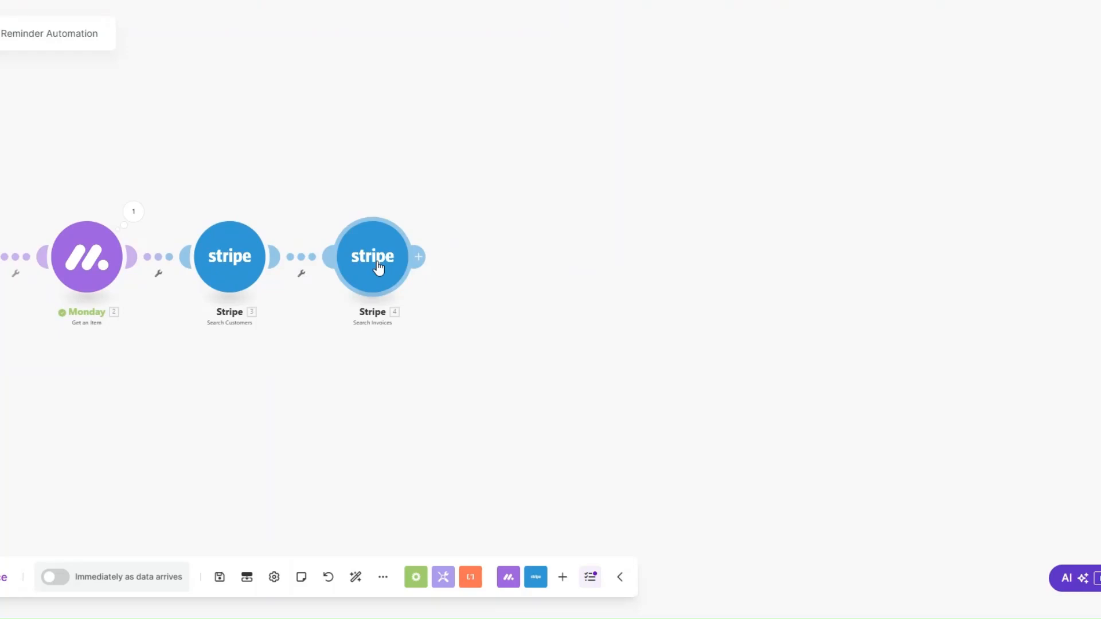
{"action": "left_click", "coordinate": [421, 259]}
{"action": "left_click", "coordinate": [617, 337]}
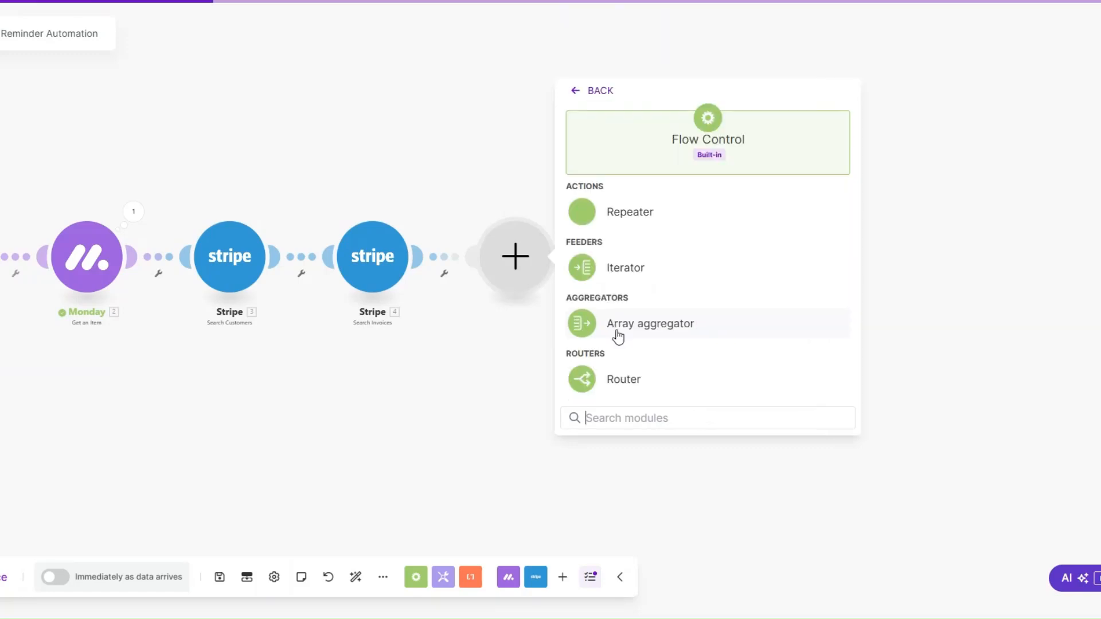
{"action": "left_click", "coordinate": [623, 380]}
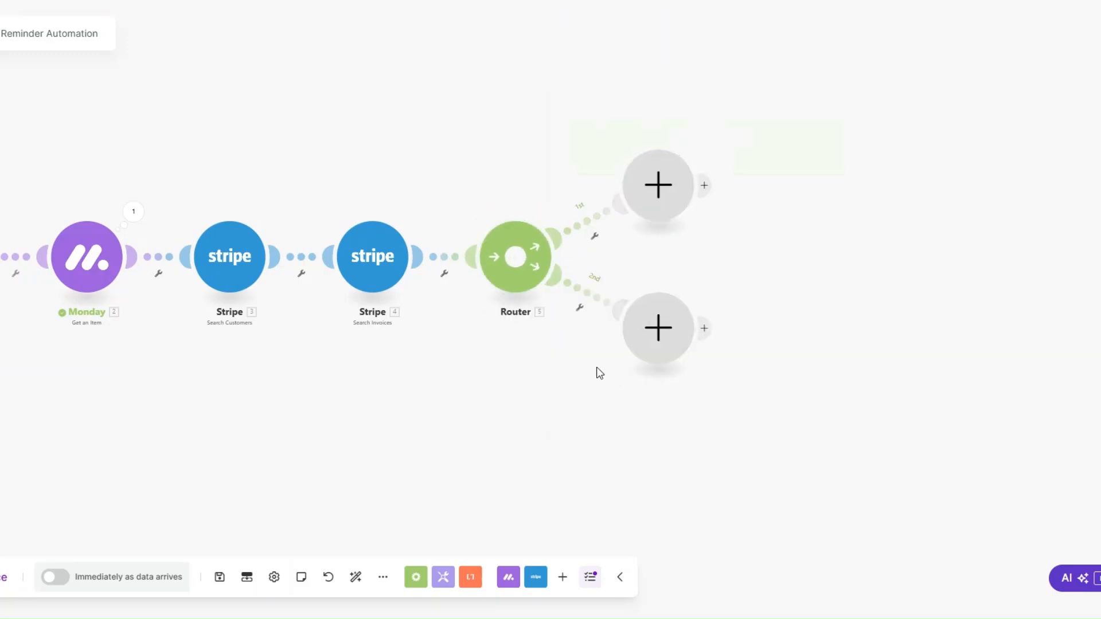
{"action": "left_click", "coordinate": [516, 267]}
{"action": "left_click", "coordinate": [517, 268]}
{"action": "left_click", "coordinate": [518, 268]}
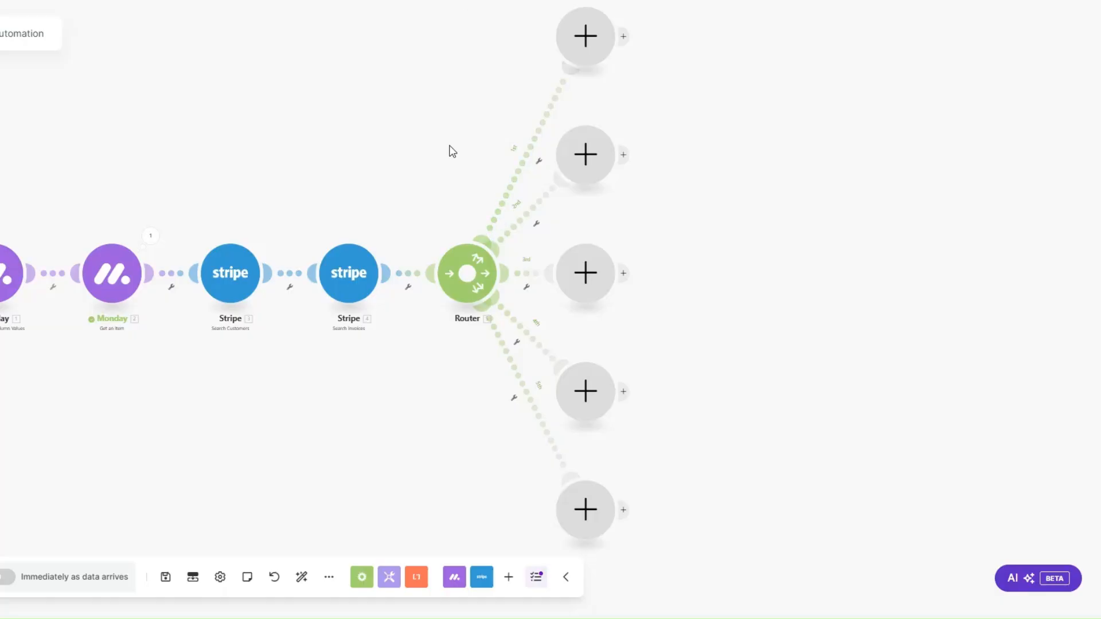
Step: Add an Email module with the Send an Email action to the router's first branch
{"action": "left_click", "coordinate": [569, 60]}
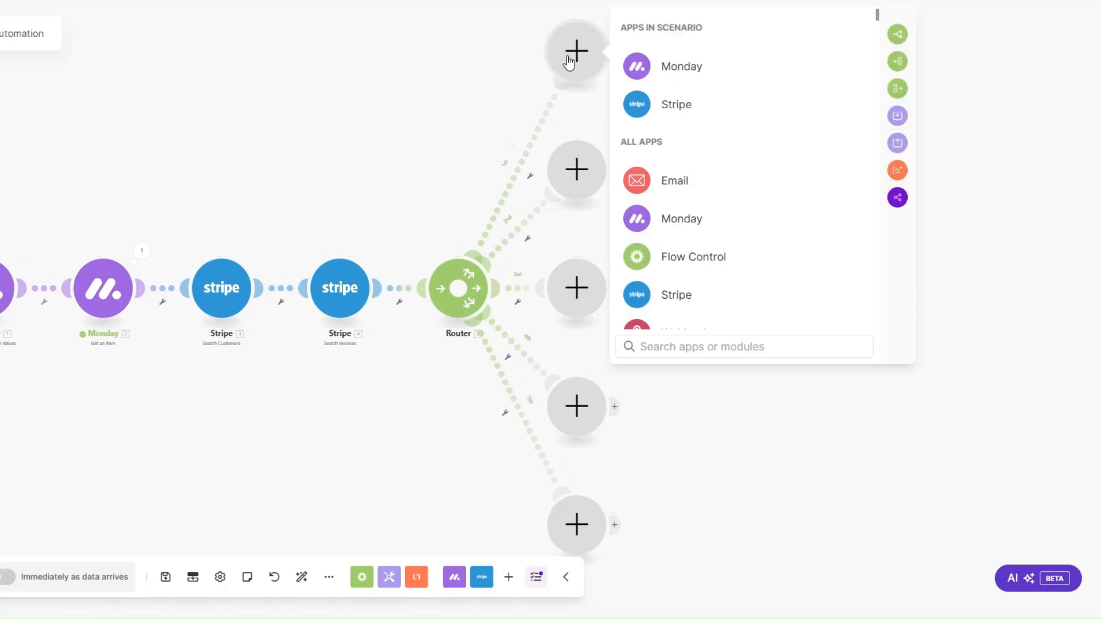
{"action": "left_click", "coordinate": [675, 182]}
{"action": "scroll", "coordinate": [711, 247], "scroll_direction": "down", "scroll_amount": 4}
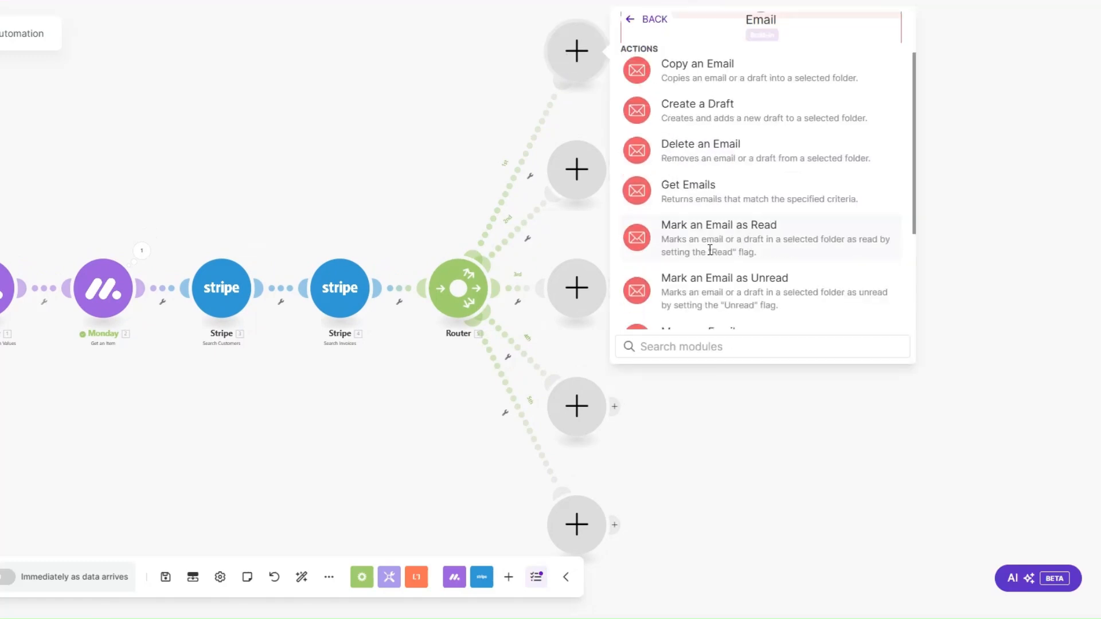
{"action": "left_click", "coordinate": [695, 286]}
Step: Rename the first branch's email module as Payment Reminder Email 1, copying the name for reuse
{"action": "right_click", "coordinate": [635, 86]}
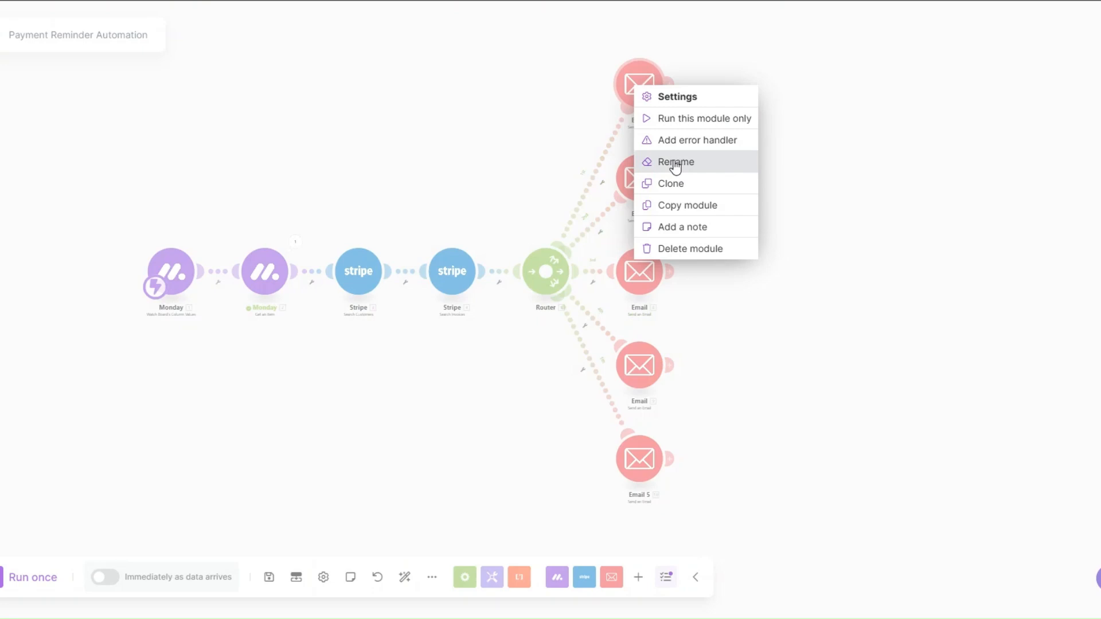
{"action": "left_click", "coordinate": [675, 161]}
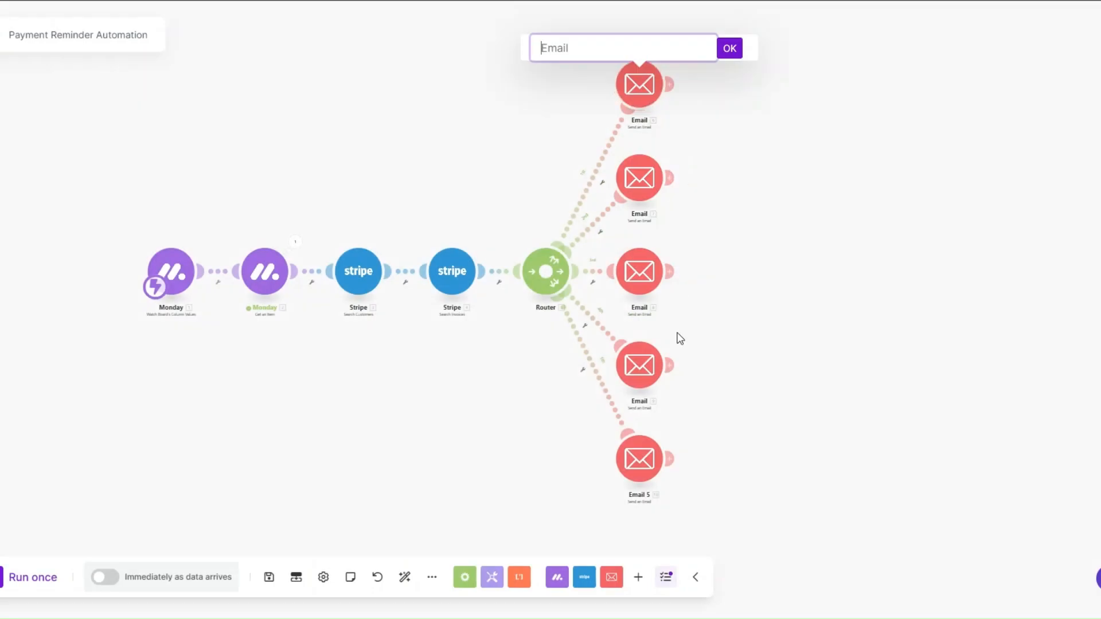
{"action": "type", "text": "Payment Reminder Email 1"}
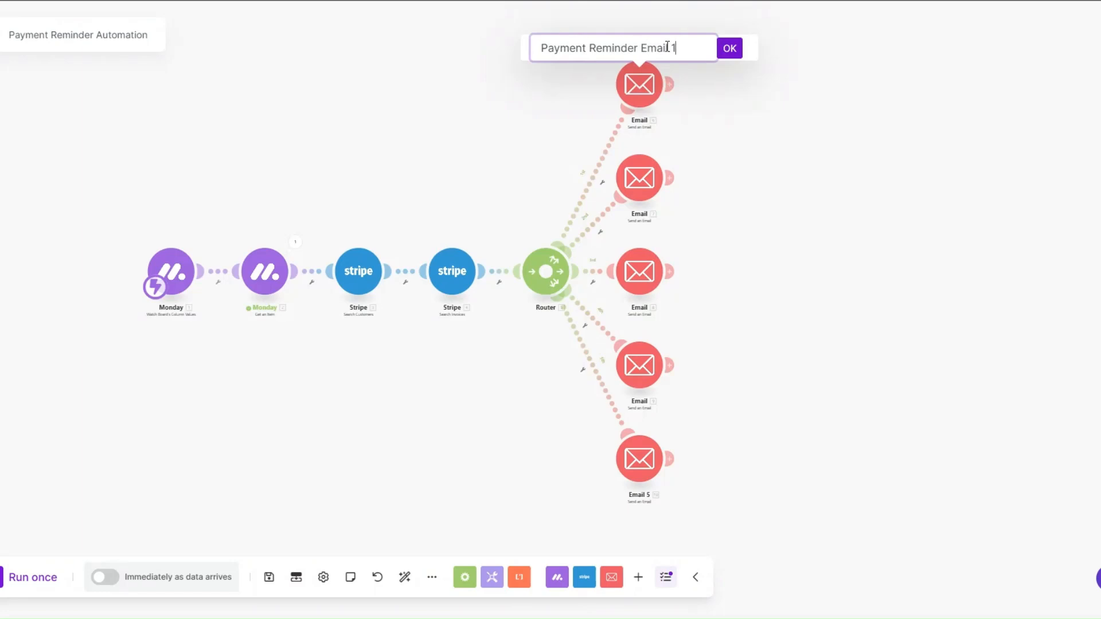
{"action": "triple_click", "coordinate": [668, 47]}
{"action": "key", "text": "ctrl+c"}
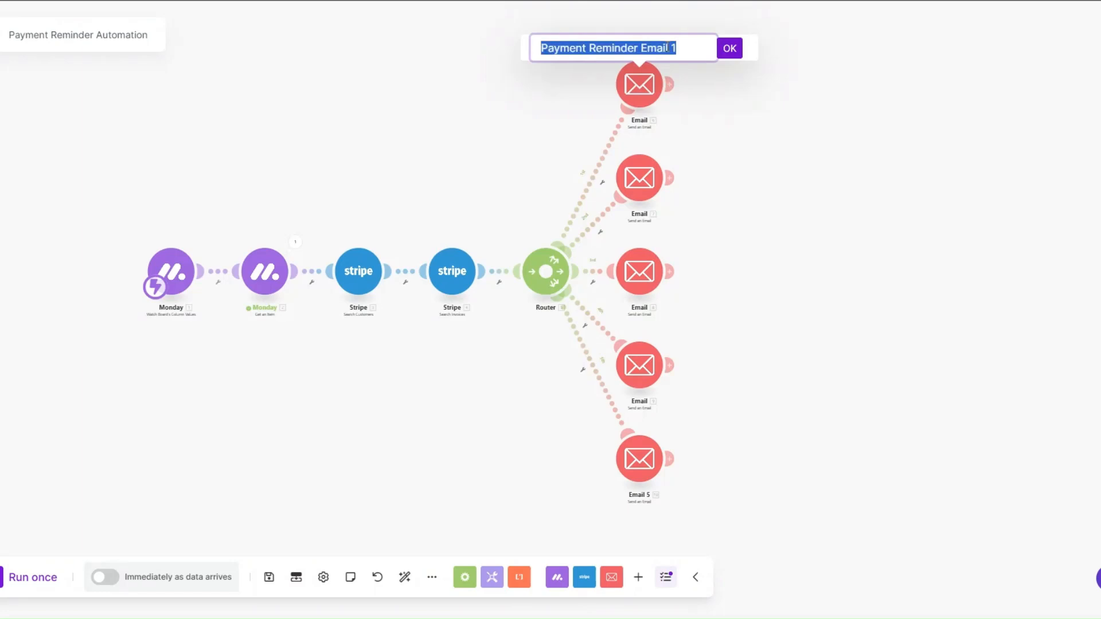
{"action": "left_click", "coordinate": [726, 50]}
Step: Rename the second branch's email module as Payment Reminder Email 2, reusing the copied name
{"action": "right_click", "coordinate": [646, 180]}
{"action": "left_click", "coordinate": [685, 252]}
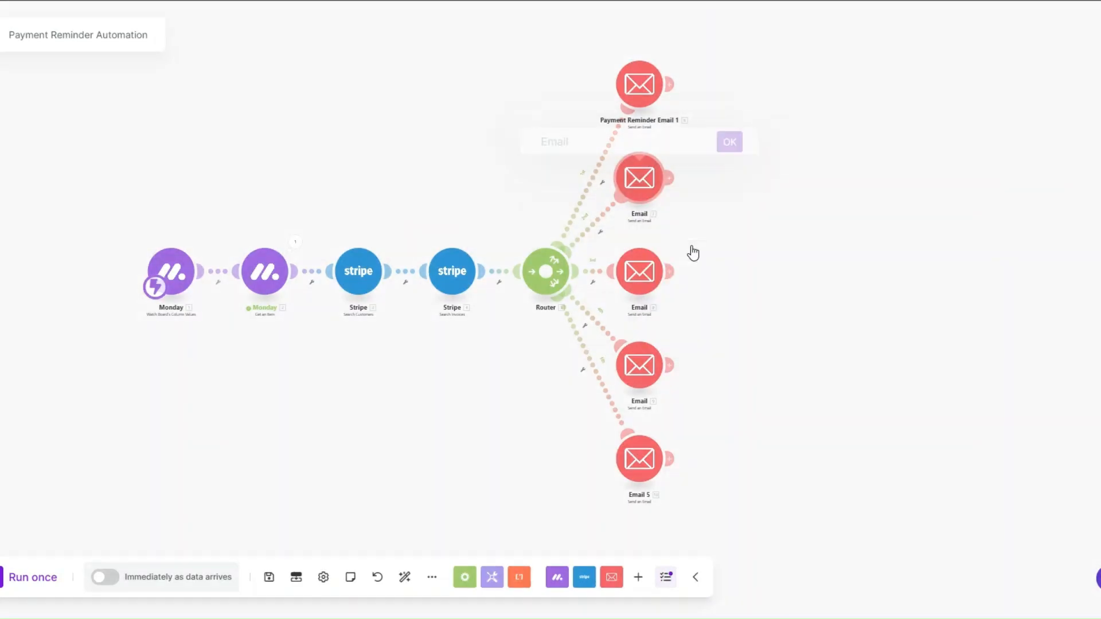
{"action": "key", "text": "ctrl+v"}
{"action": "key", "text": "BackSpace"}
{"action": "type", "text": "2"}
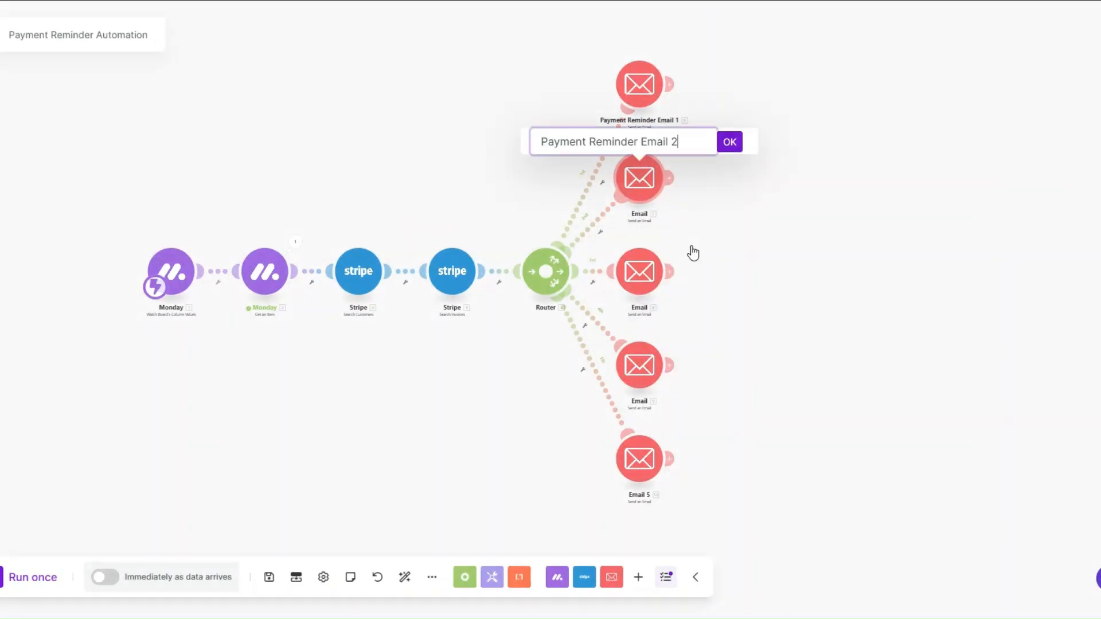
{"action": "left_click", "coordinate": [729, 142]}
Step: Rename the third branch's email module as Payment Reminder Email 3, reusing the copied name
{"action": "right_click", "coordinate": [636, 287]}
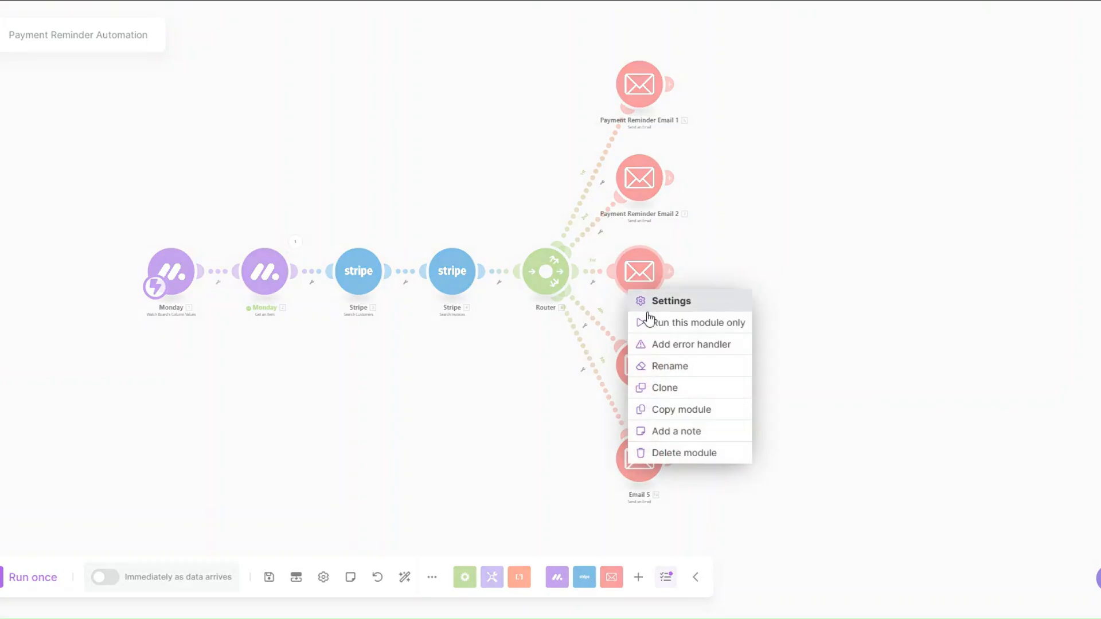
{"action": "left_click", "coordinate": [660, 365]}
{"action": "key", "text": "ctrl+v"}
{"action": "key", "text": "BackSpace"}
{"action": "type", "text": "3"}
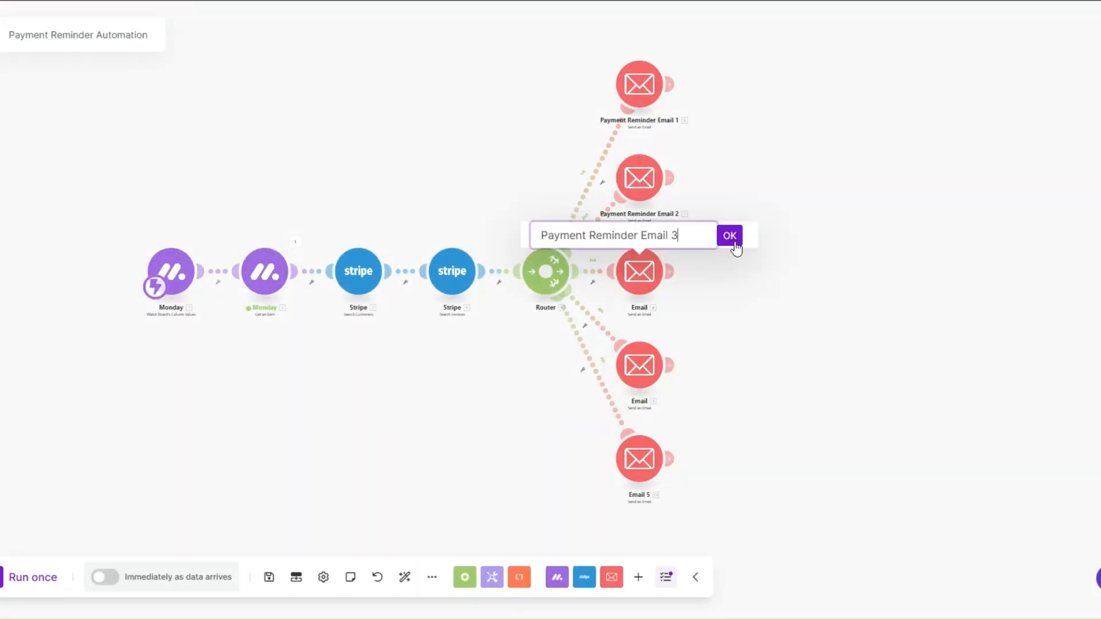
{"action": "left_click", "coordinate": [731, 240]}
Step: Rename the fourth branch's email module as Payment Reminder Email 4, reusing the copied name
{"action": "right_click", "coordinate": [638, 371]}
{"action": "left_click", "coordinate": [673, 440]}
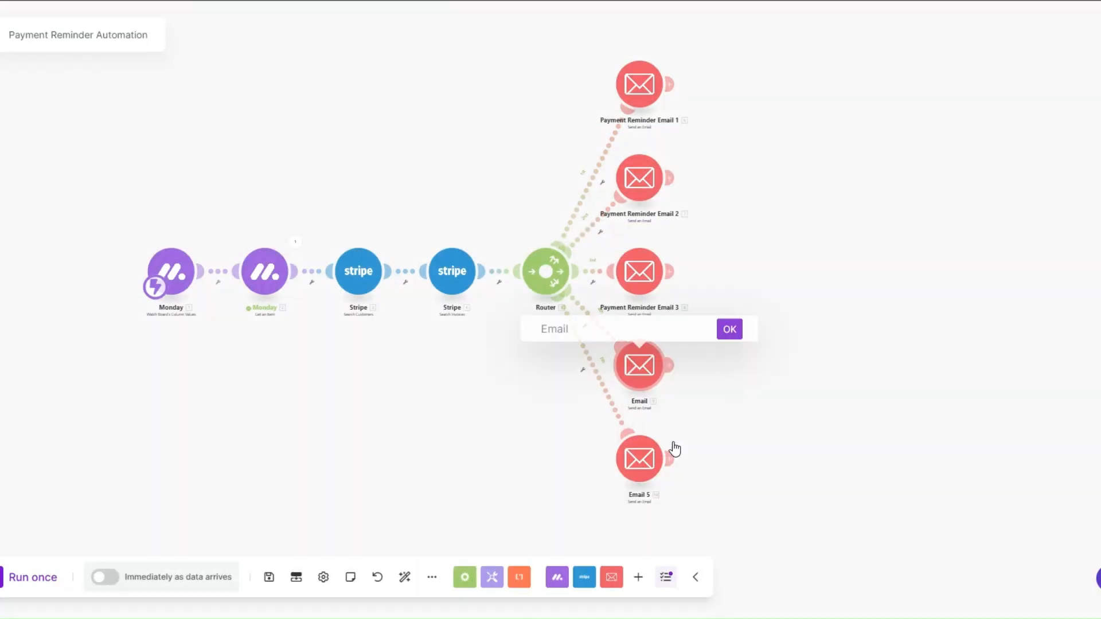
{"action": "key", "text": "ctrl+v"}
{"action": "key", "text": "BackSpace"}
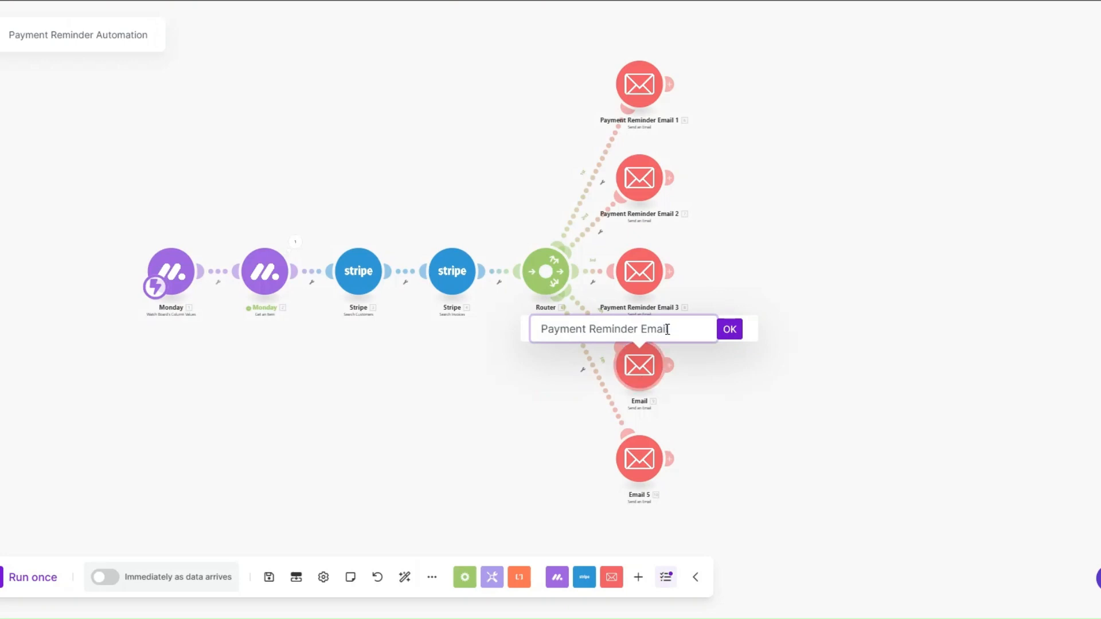
{"action": "type", "text": "4"}
{"action": "left_click", "coordinate": [727, 324]}
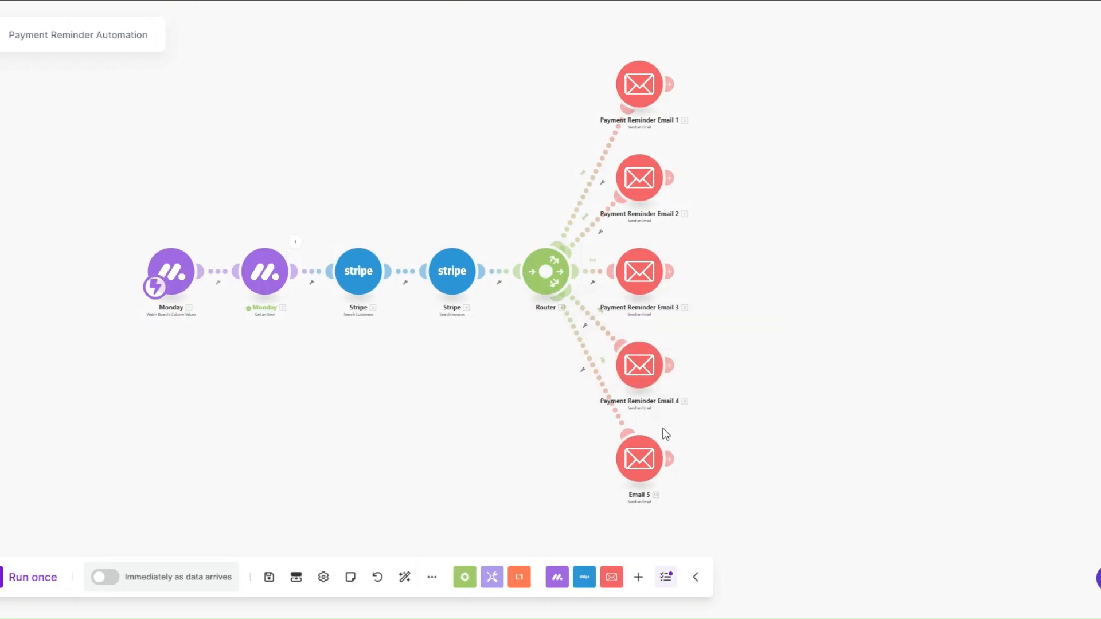
Step: Rename the fifth branch's email module as Payment Reminder Email 5, reusing the copied name
{"action": "right_click", "coordinate": [642, 459]}
{"action": "left_click", "coordinate": [690, 519]}
{"action": "key", "text": "ctrl+a"}
{"action": "key", "text": "ctrl+v"}
{"action": "key", "text": "BackSpace"}
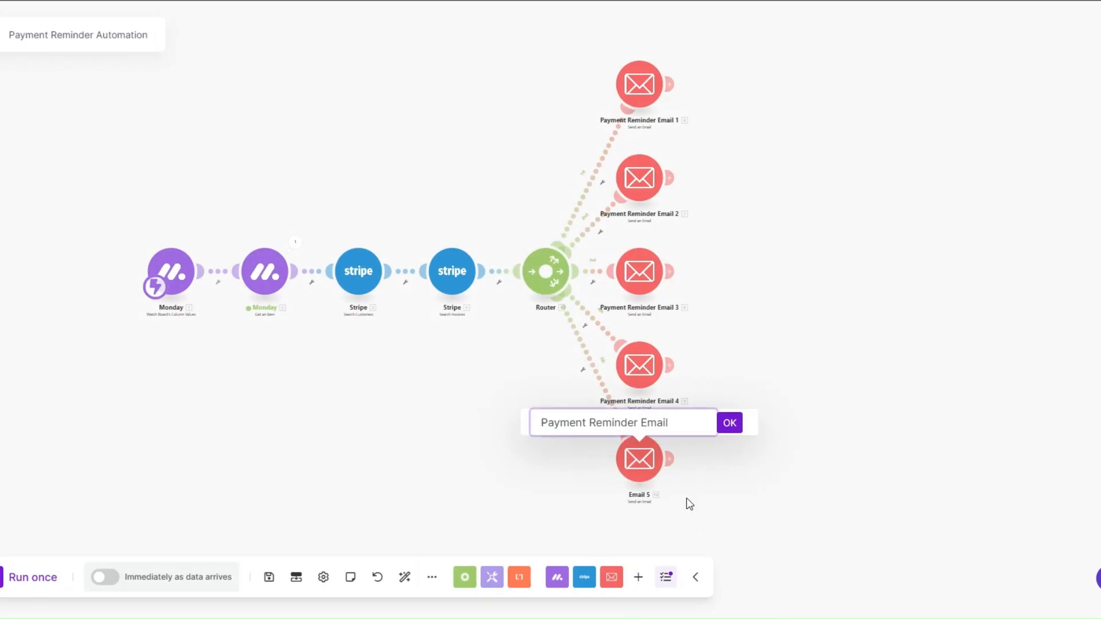
{"action": "type", "text": "5"}
{"action": "left_click", "coordinate": [726, 427]}
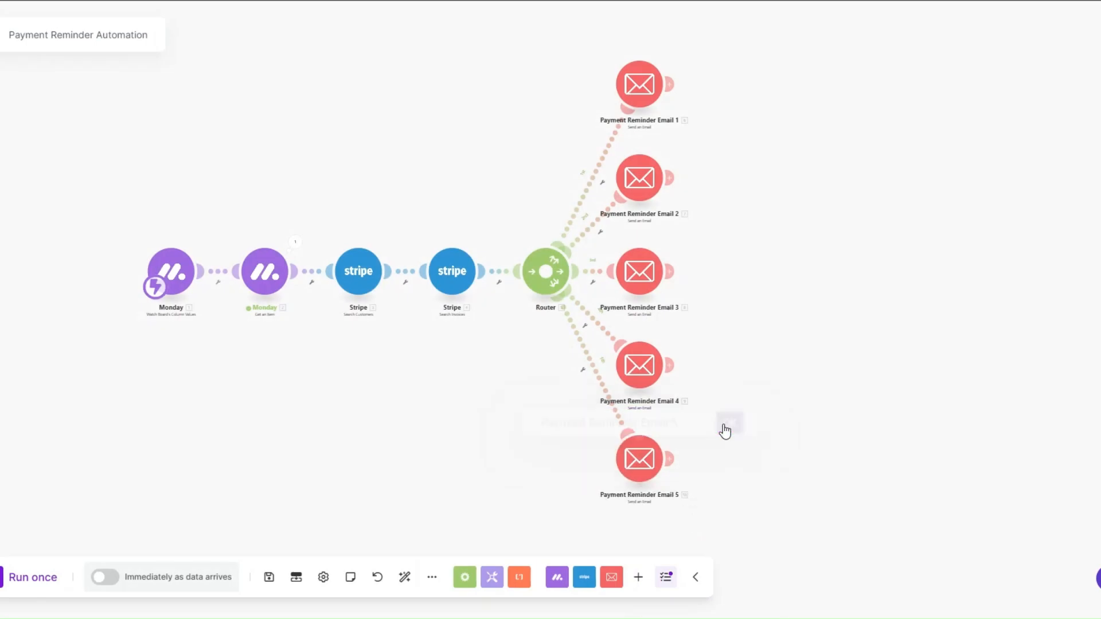
Step: In Payment Reminder Email 1, insert Stripe's Hosted Invoice URL after "complete the payment here:" in the content and save the module
{"action": "left_click", "coordinate": [532, 86]}
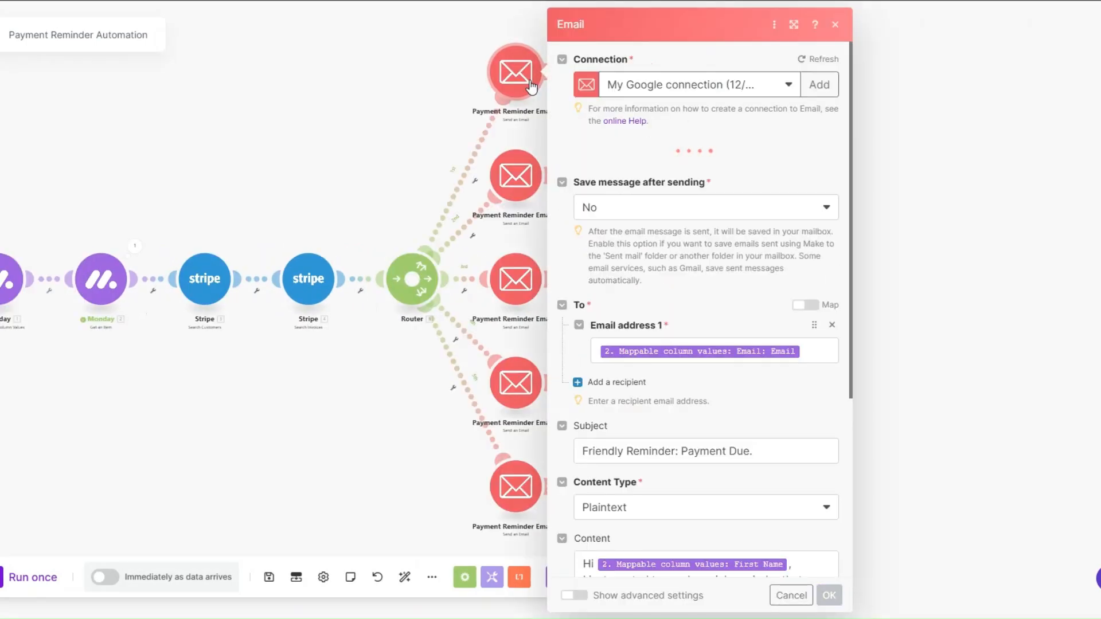
{"action": "scroll", "coordinate": [922, 246], "scroll_direction": "down", "scroll_amount": 5}
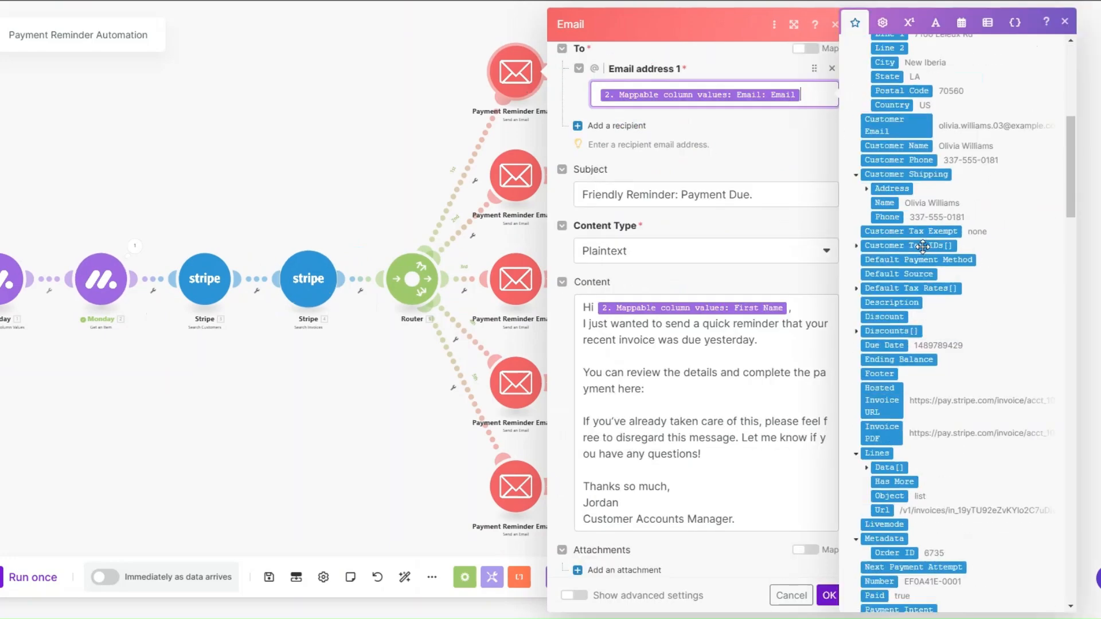
{"action": "scroll", "coordinate": [923, 247], "scroll_direction": "down", "scroll_amount": 15}
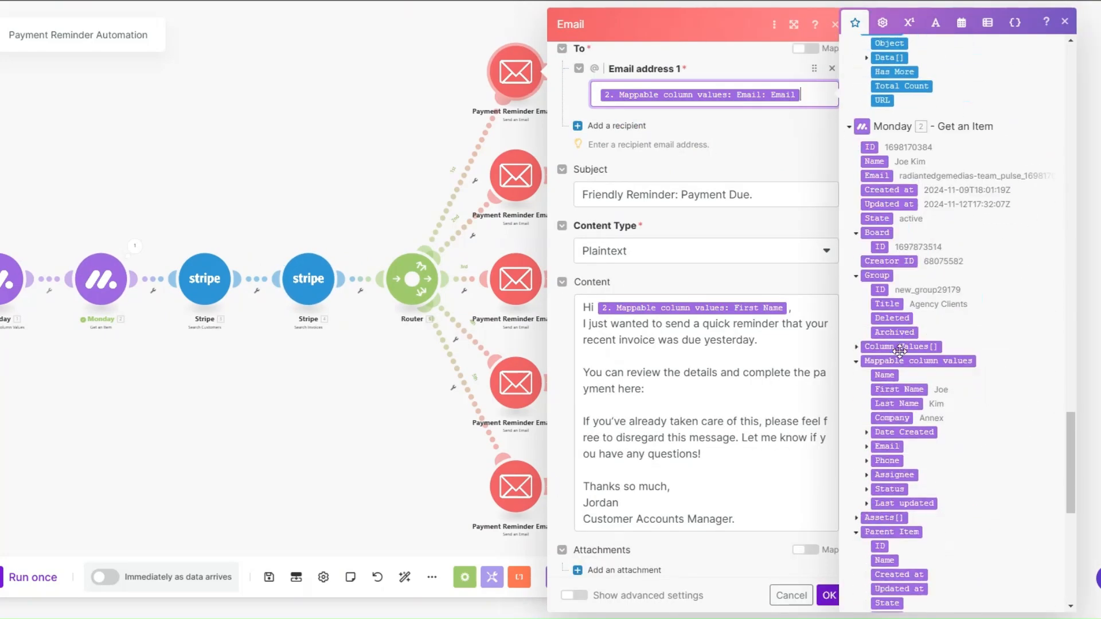
{"action": "left_click", "coordinate": [883, 311]}
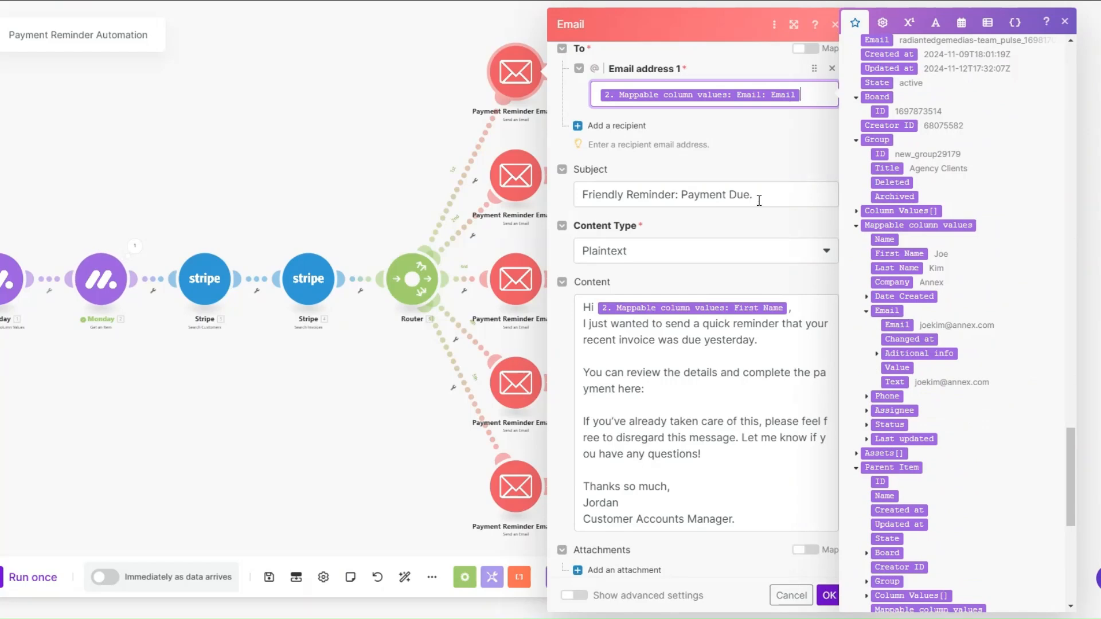
{"action": "scroll", "coordinate": [759, 201], "scroll_direction": "down", "scroll_amount": 1}
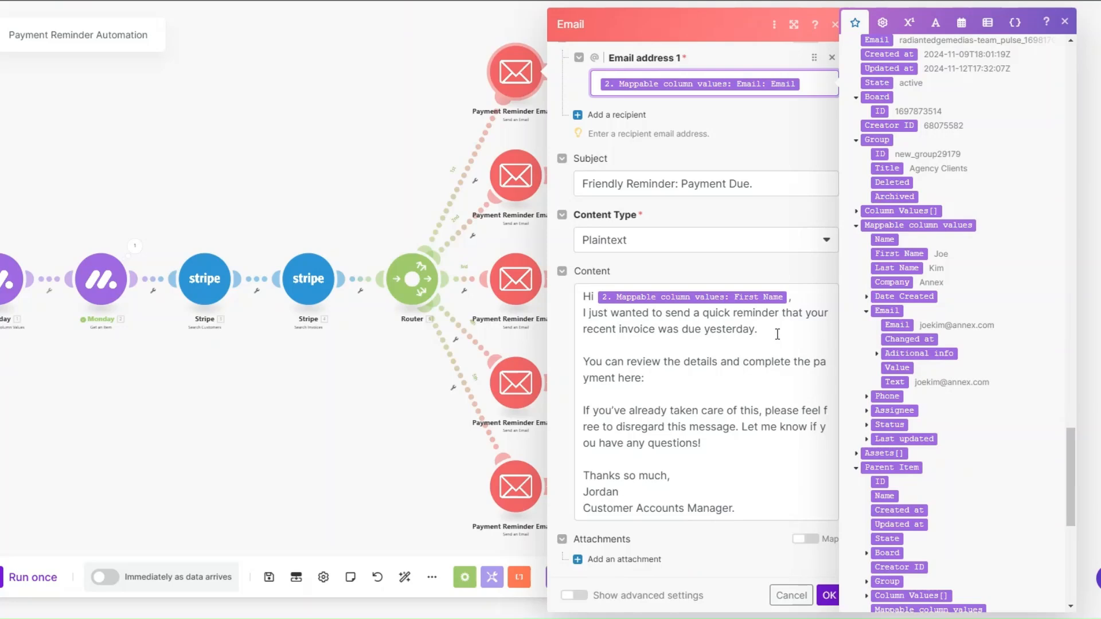
{"action": "left_click", "coordinate": [668, 383]}
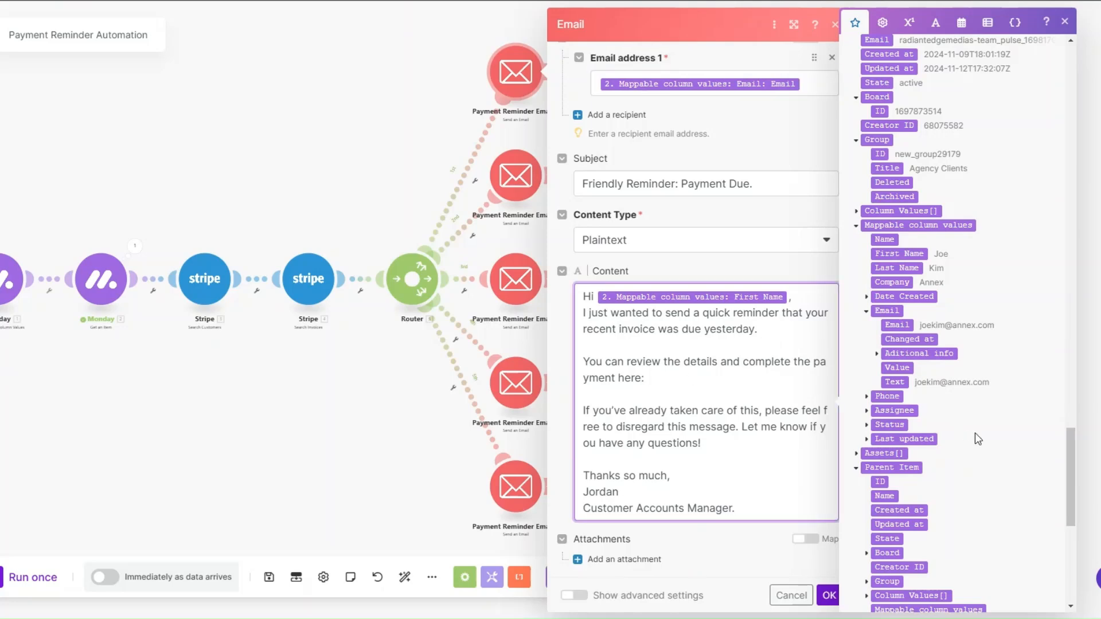
{"action": "left_click_drag", "start_coordinate": [1070, 476], "coordinate": [1095, 87]}
{"action": "scroll", "coordinate": [888, 414], "scroll_direction": "down", "scroll_amount": 7}
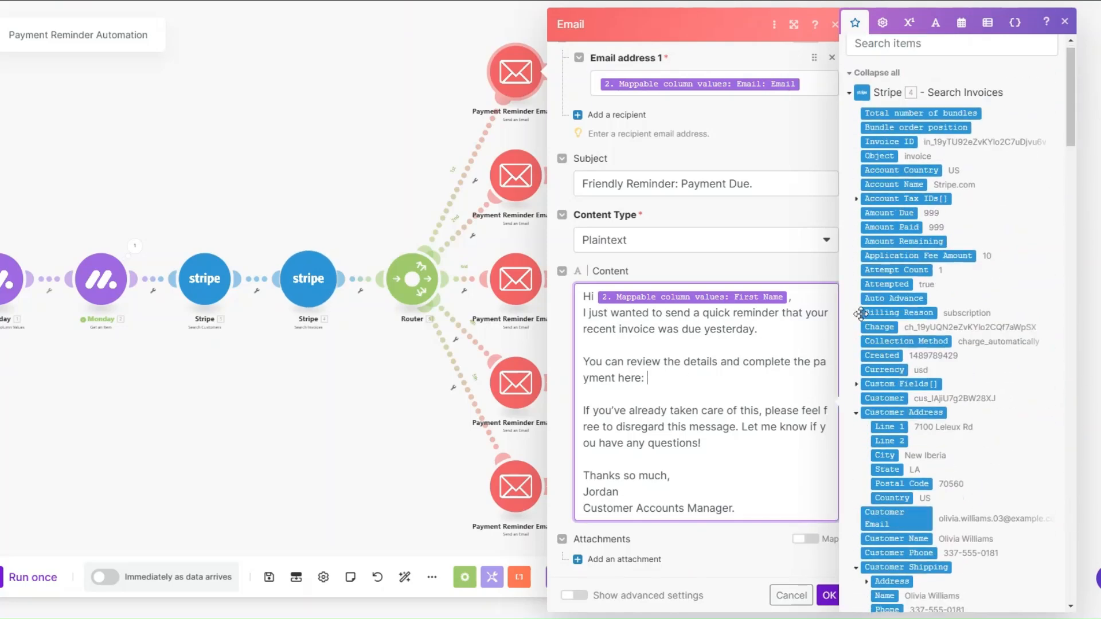
{"action": "left_click", "coordinate": [889, 414]}
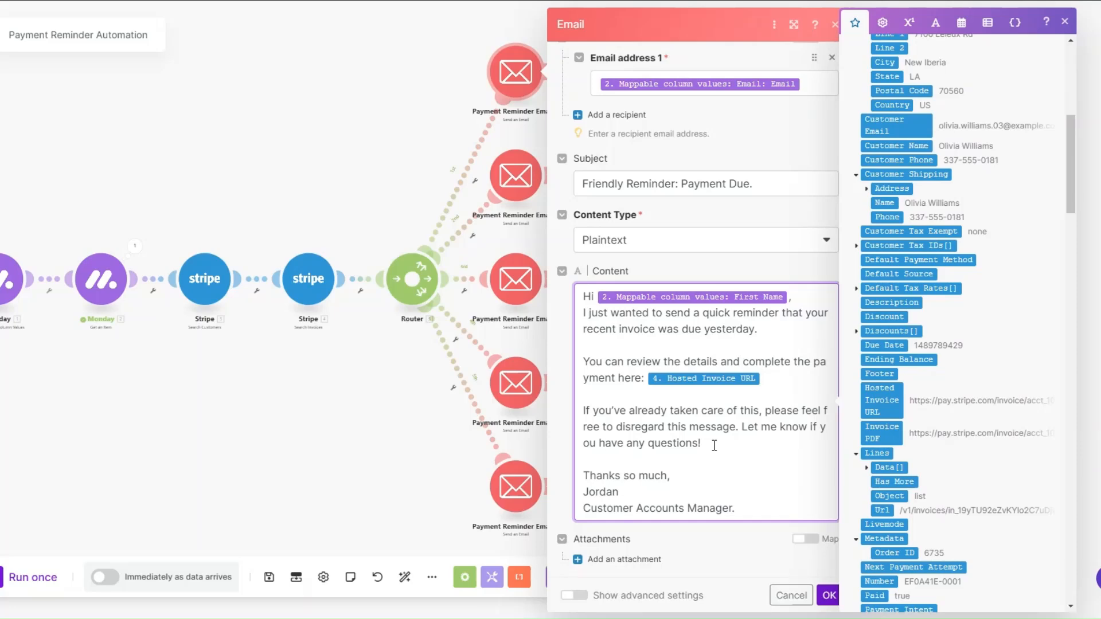
{"action": "left_click", "coordinate": [829, 595]}
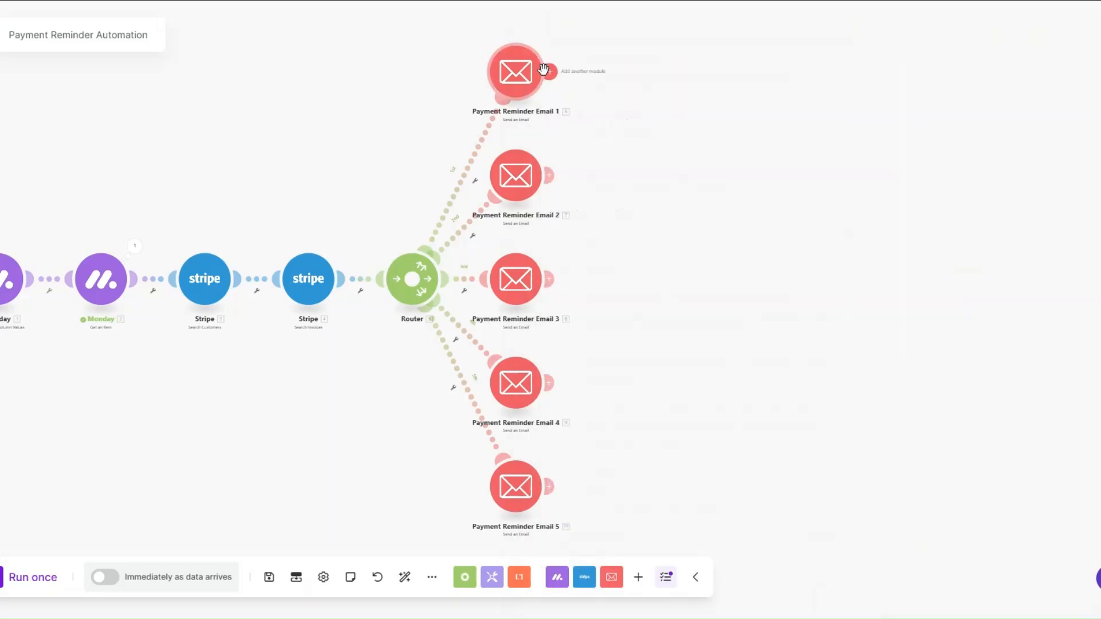
Step: In Payment Reminder Email 2, insert the monday.com First Name column value after "Hi" in the content
{"action": "left_click", "coordinate": [524, 175]}
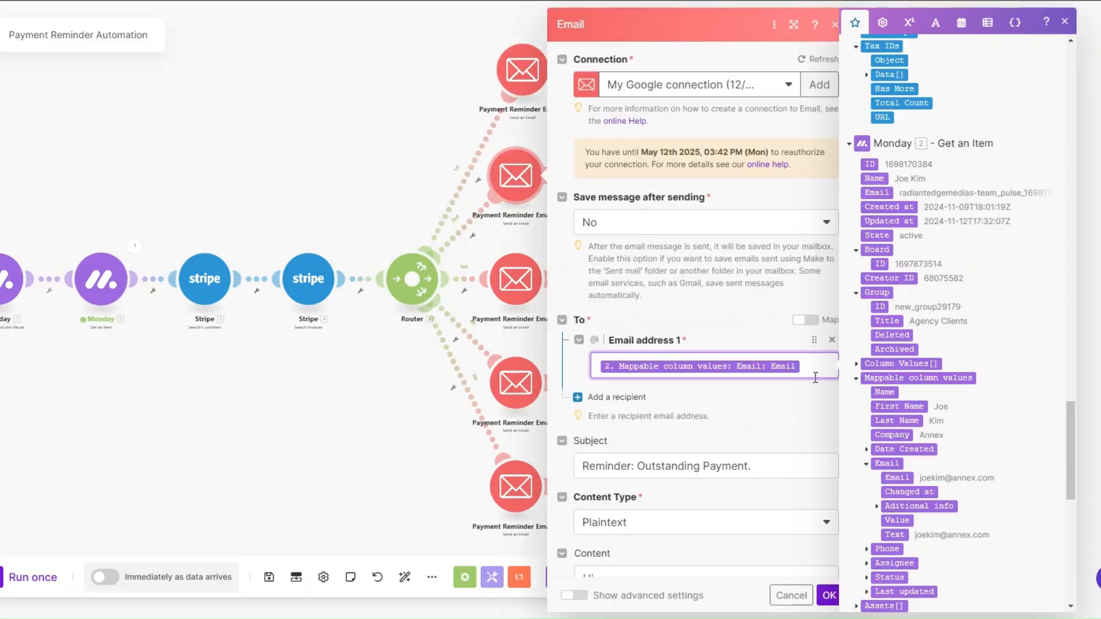
{"action": "scroll", "coordinate": [891, 331], "scroll_direction": "down", "scroll_amount": 3}
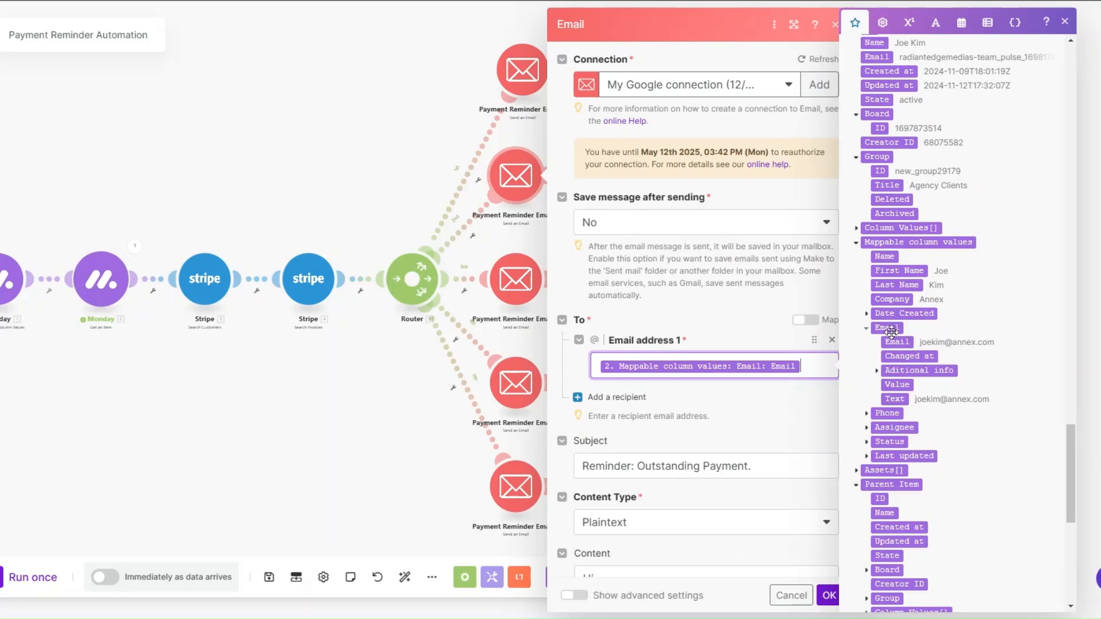
{"action": "scroll", "coordinate": [803, 303], "scroll_direction": "down", "scroll_amount": 3}
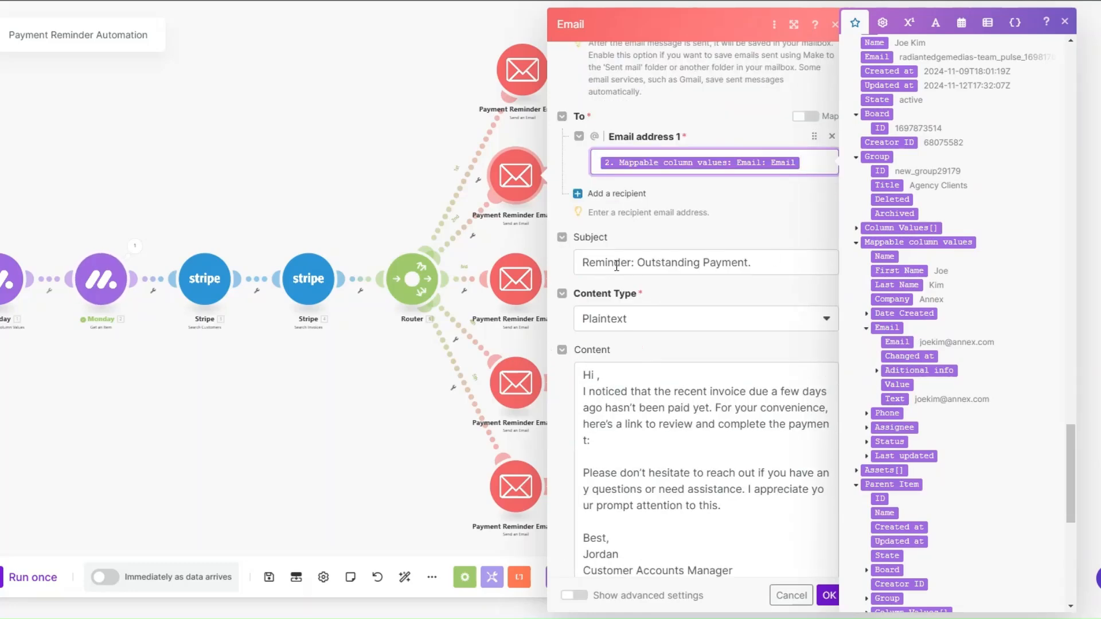
{"action": "left_click", "coordinate": [769, 265]}
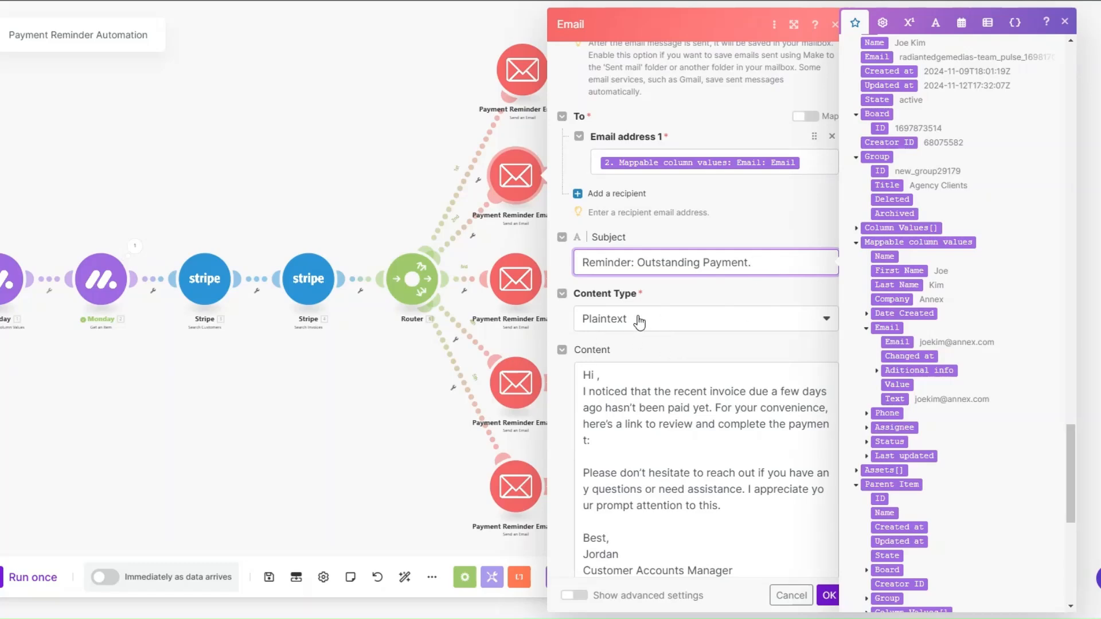
{"action": "scroll", "coordinate": [671, 312], "scroll_direction": "down", "scroll_amount": 1}
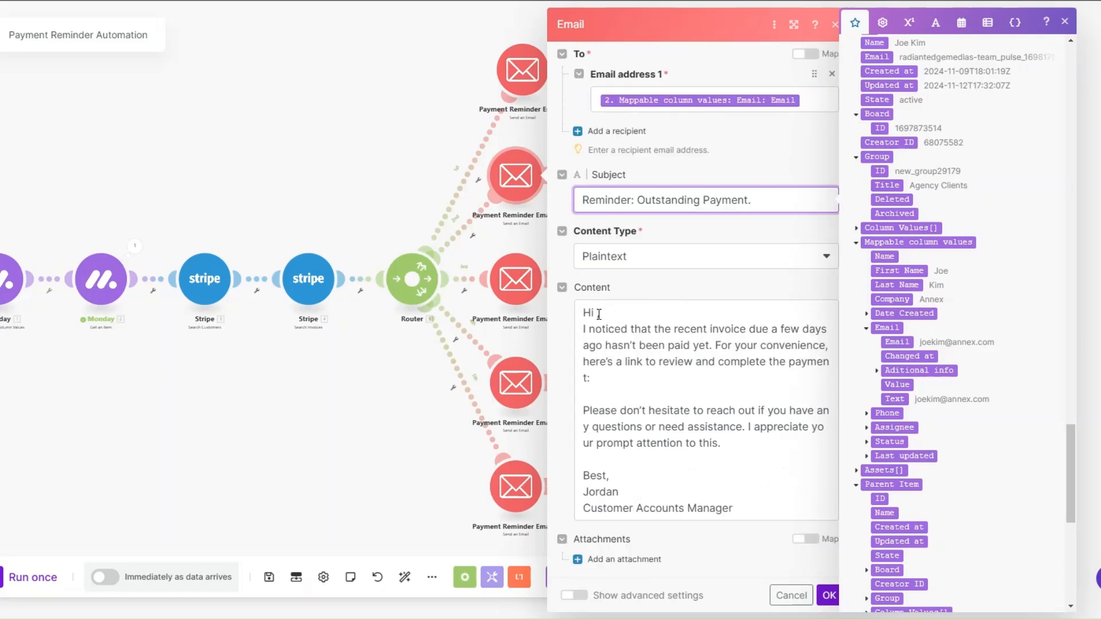
{"action": "left_click", "coordinate": [600, 312]}
{"action": "left_click", "coordinate": [911, 271]}
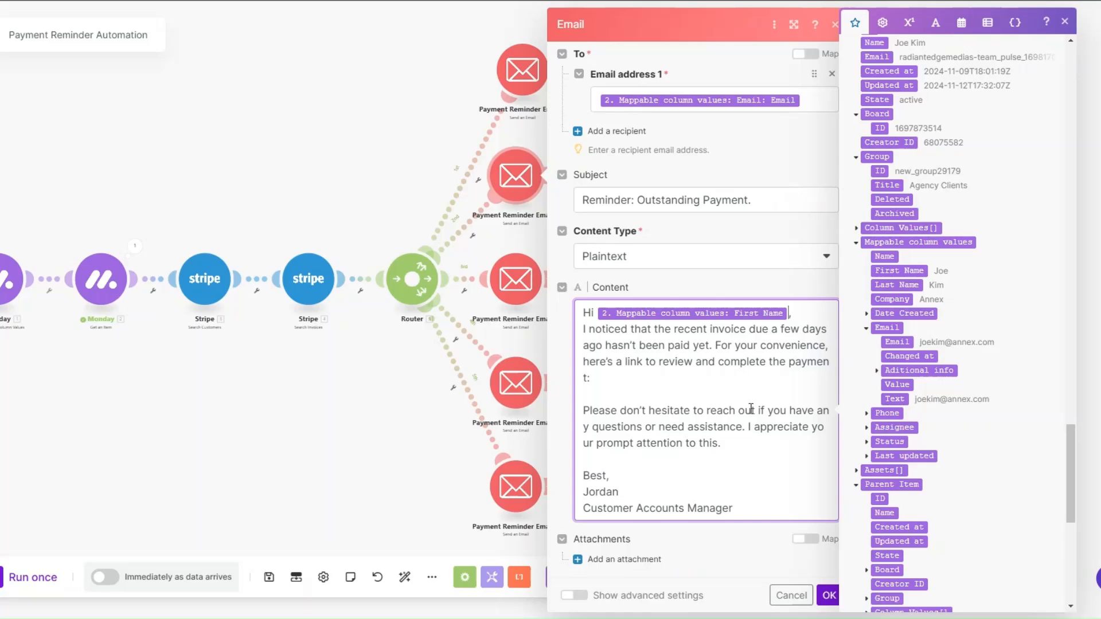
Step: Insert Stripe's Hosted Invoice URL after "review and complete the payment:" in the second reminder's content and save the module
{"action": "left_click", "coordinate": [698, 373]}
{"action": "left_click_drag", "start_coordinate": [1072, 473], "coordinate": [1071, 148]}
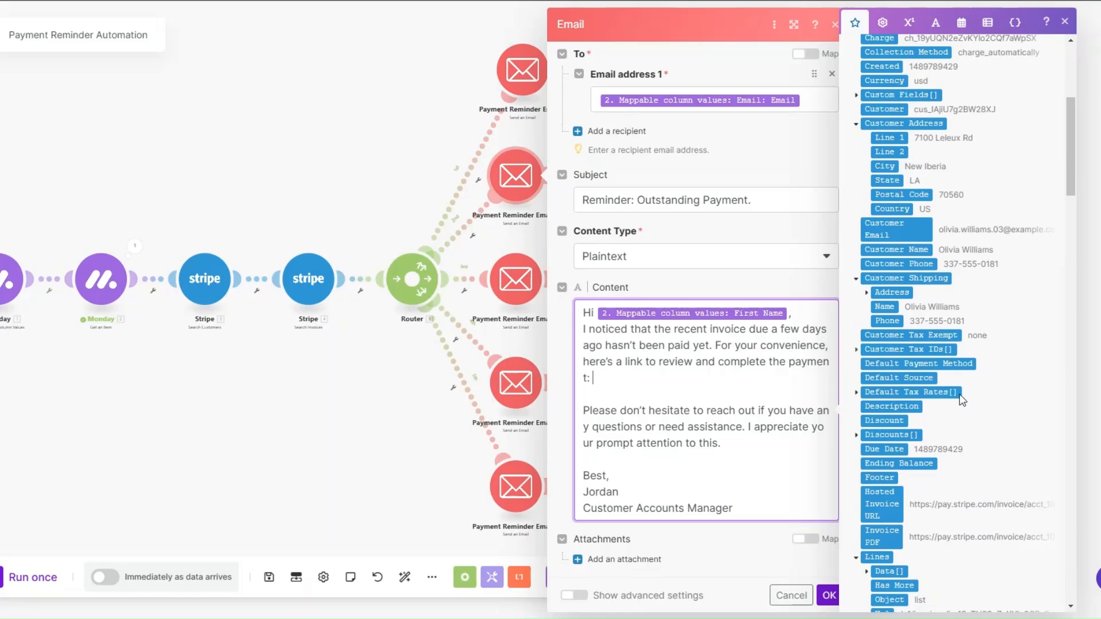
{"action": "left_click", "coordinate": [881, 507]}
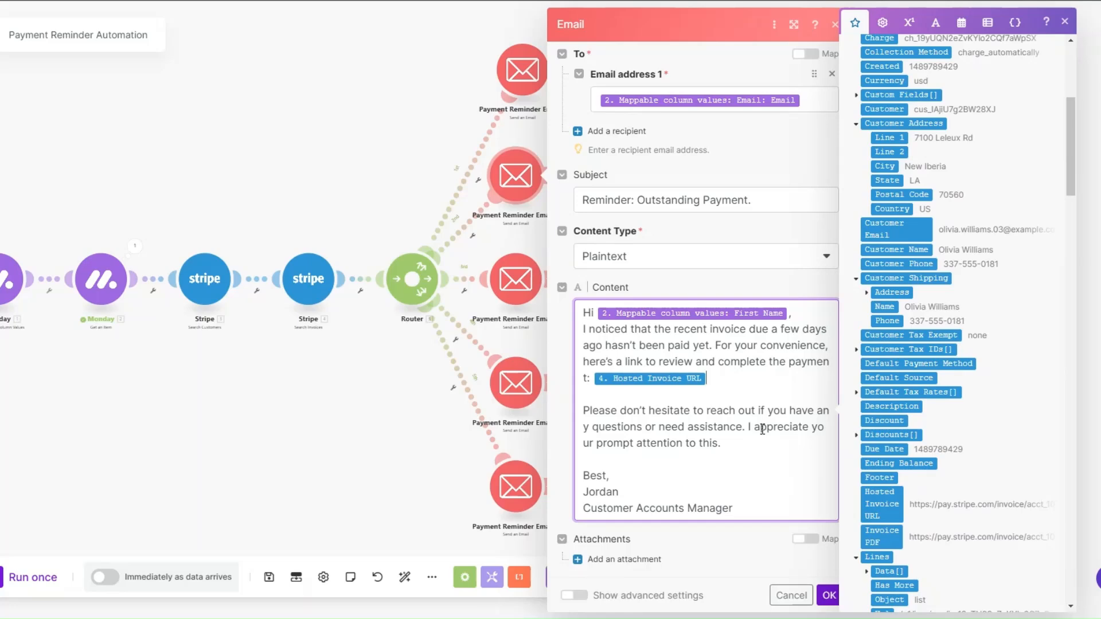
{"action": "left_click", "coordinate": [829, 597]}
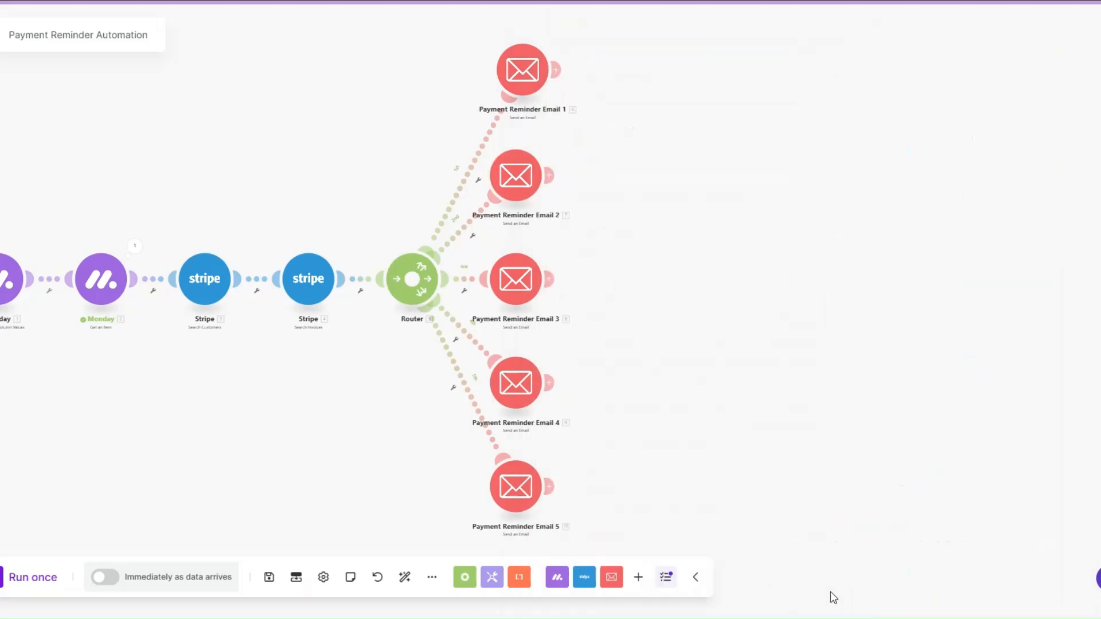
Step: In Payment Reminder Email 3, insert Stripe's Hosted Invoice URL after "please settle the balance here:" in the content and save the module
{"action": "left_click", "coordinate": [520, 289]}
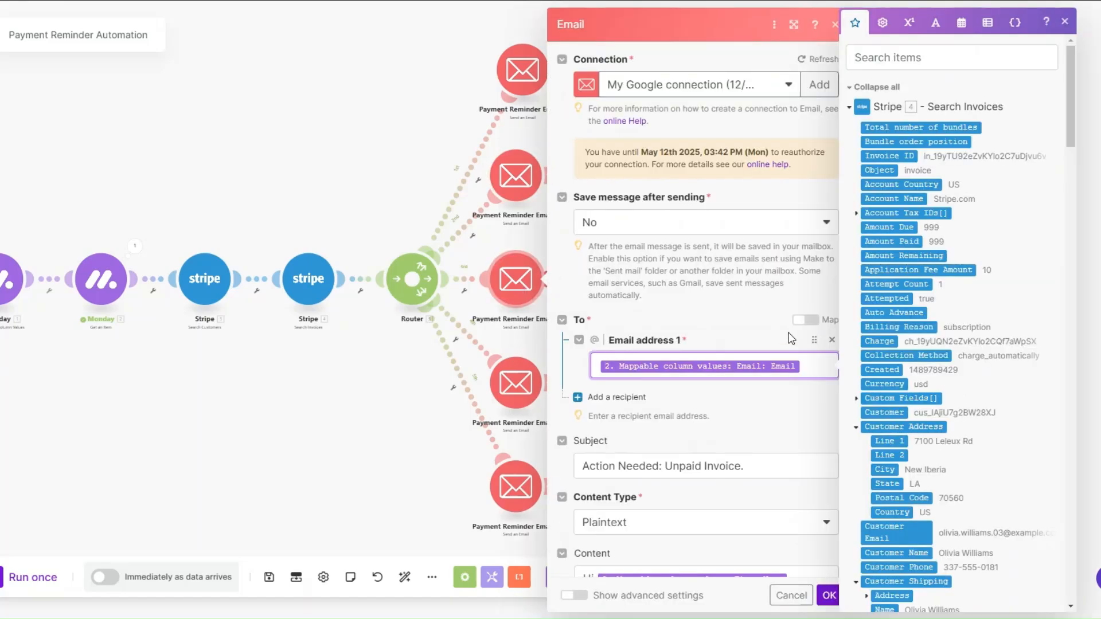
{"action": "scroll", "coordinate": [793, 336], "scroll_direction": "down", "scroll_amount": 3}
{"action": "scroll", "coordinate": [974, 247], "scroll_direction": "down", "scroll_amount": 10}
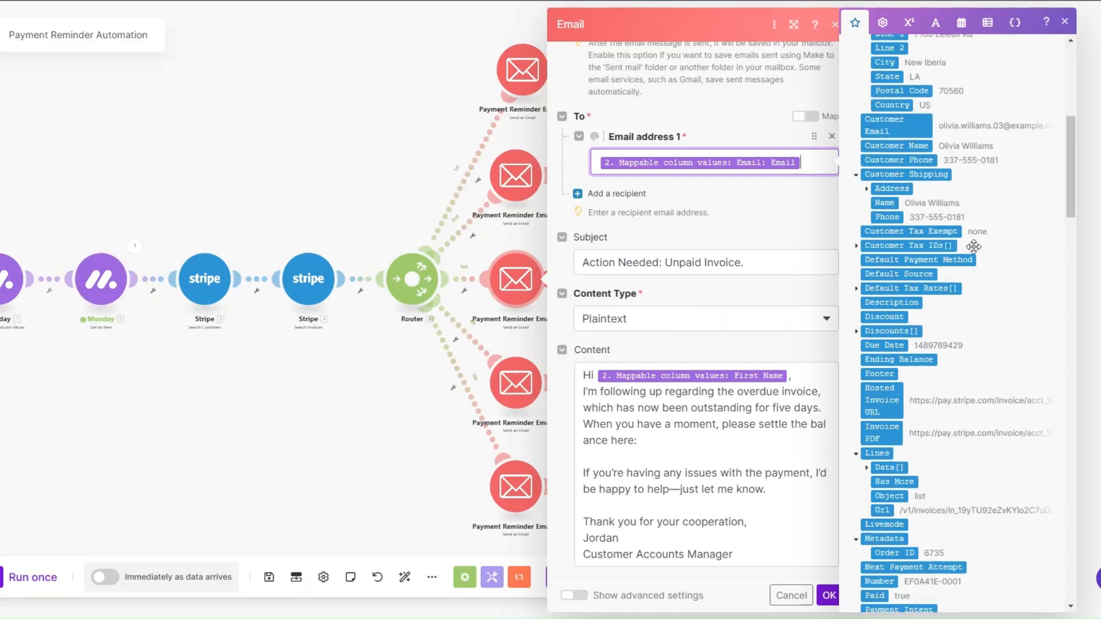
{"action": "left_click_drag", "start_coordinate": [1073, 177], "coordinate": [1067, 537]}
{"action": "scroll", "coordinate": [1067, 537], "scroll_direction": "up", "scroll_amount": 3}
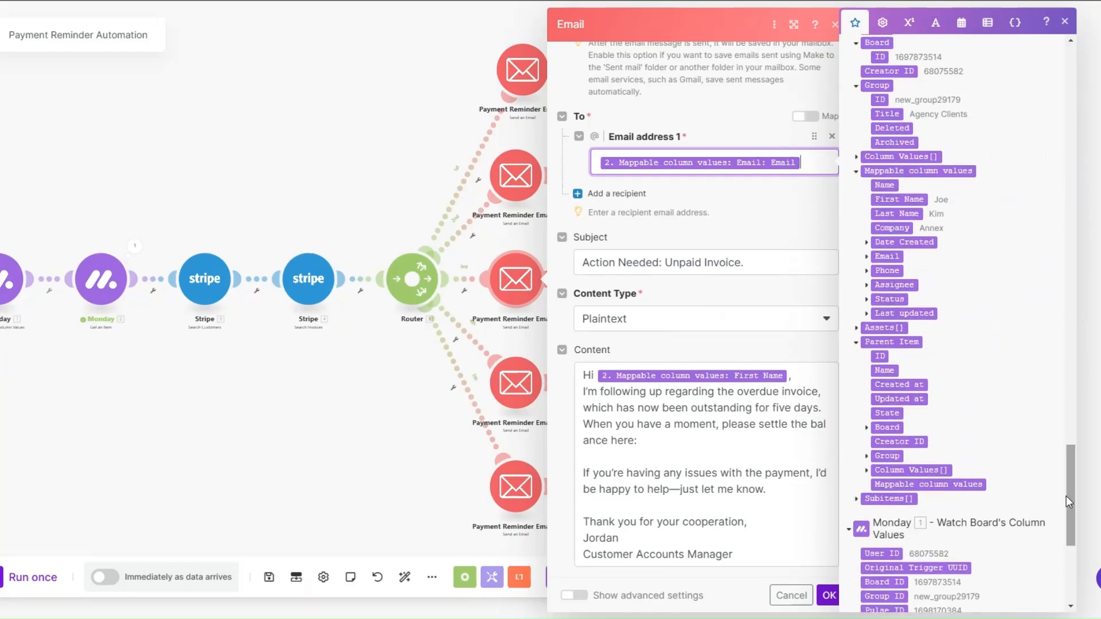
{"action": "left_click", "coordinate": [866, 256]}
{"action": "left_click", "coordinate": [757, 259]}
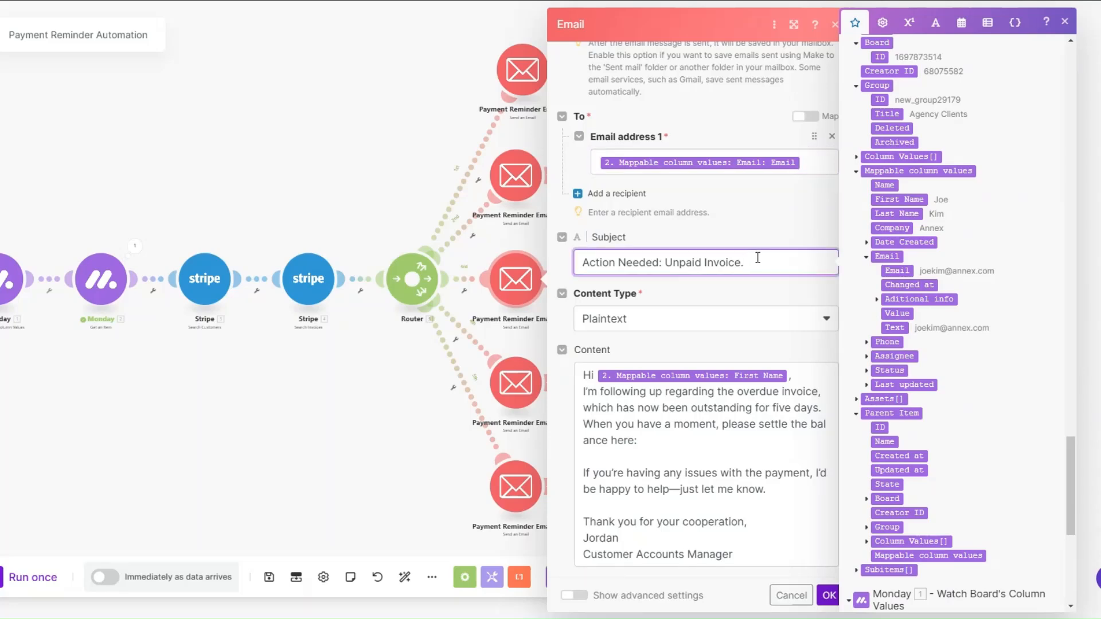
{"action": "scroll", "coordinate": [758, 257], "scroll_direction": "down", "scroll_amount": 1}
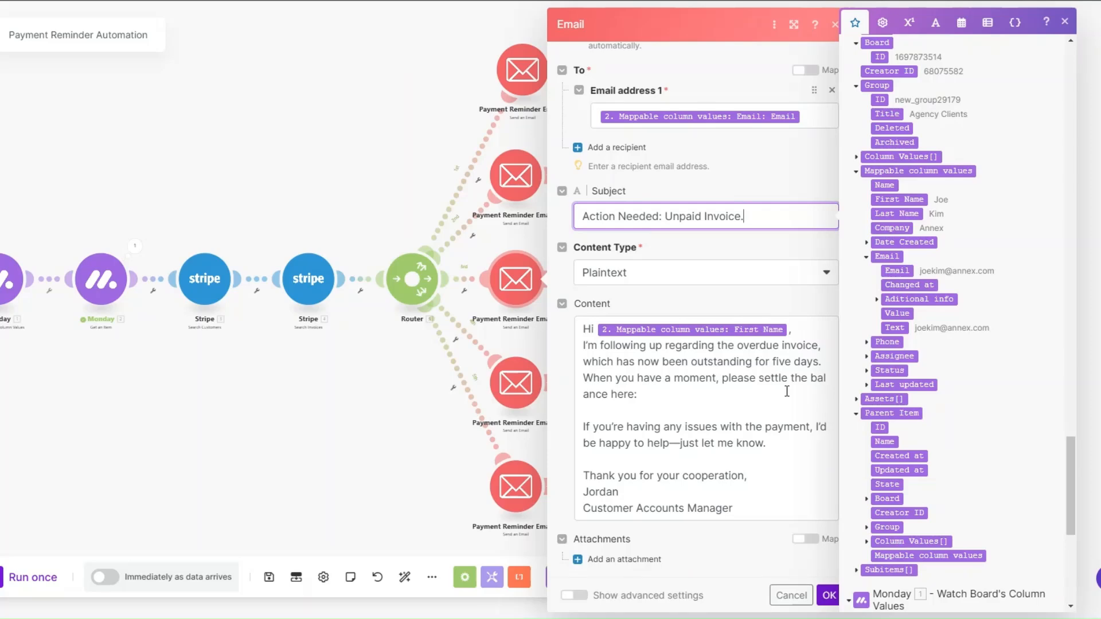
{"action": "left_click", "coordinate": [714, 393]}
{"action": "left_click_drag", "start_coordinate": [1069, 487], "coordinate": [1085, 110]}
{"action": "scroll", "coordinate": [986, 258], "scroll_direction": "down", "scroll_amount": 5}
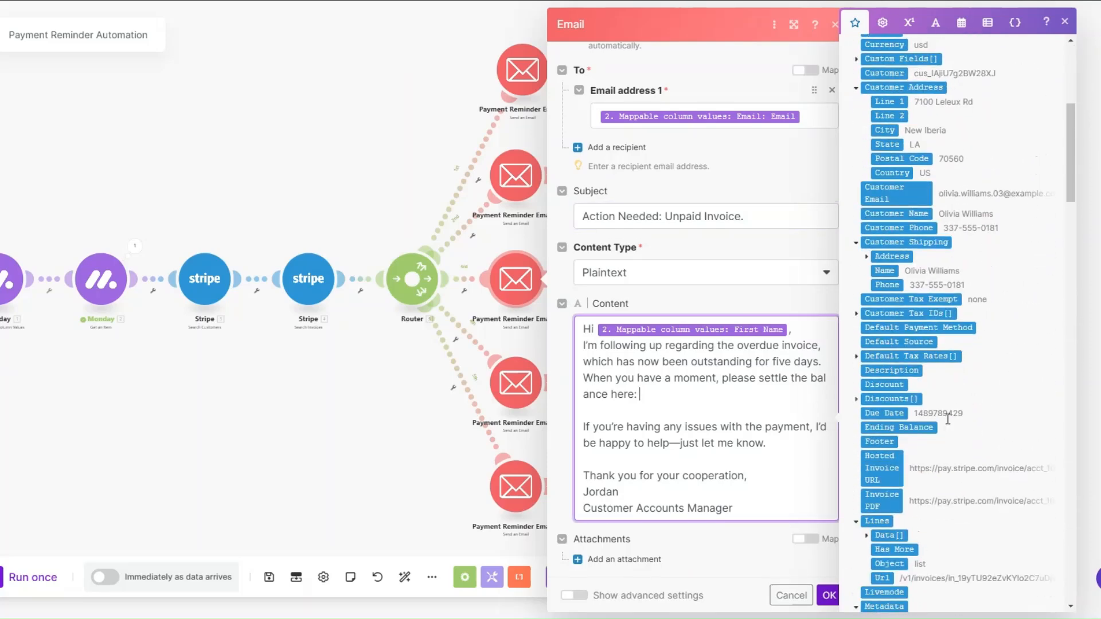
{"action": "left_click", "coordinate": [891, 466]}
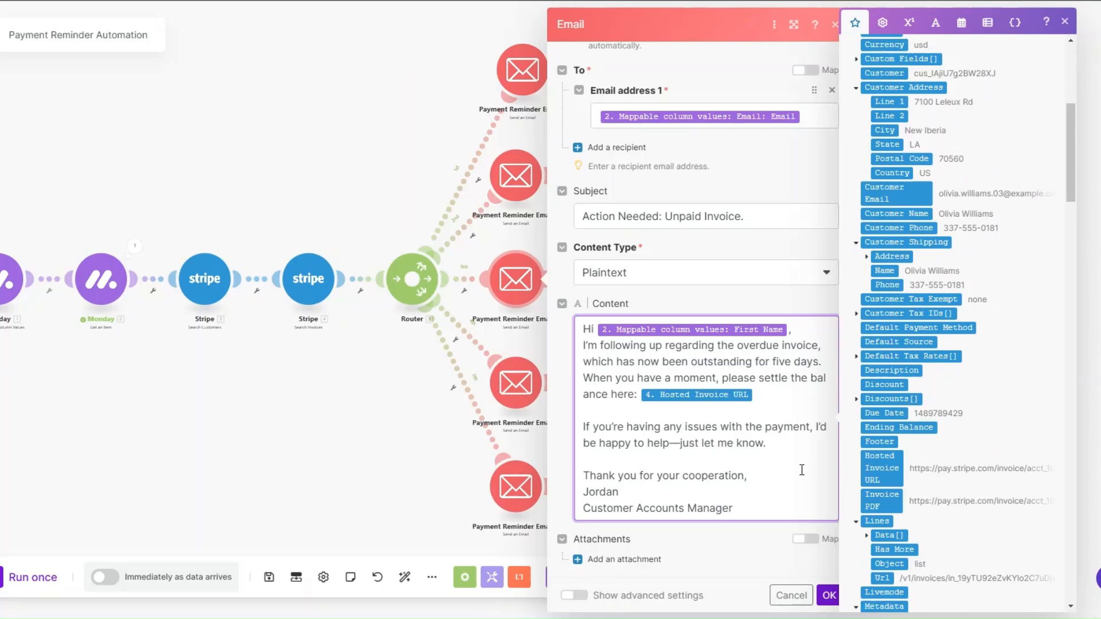
{"action": "left_click", "coordinate": [829, 595]}
Step: Open Payment Reminder Email 4 and review its recipient mapping, subject and message content
{"action": "left_click", "coordinate": [599, 377]}
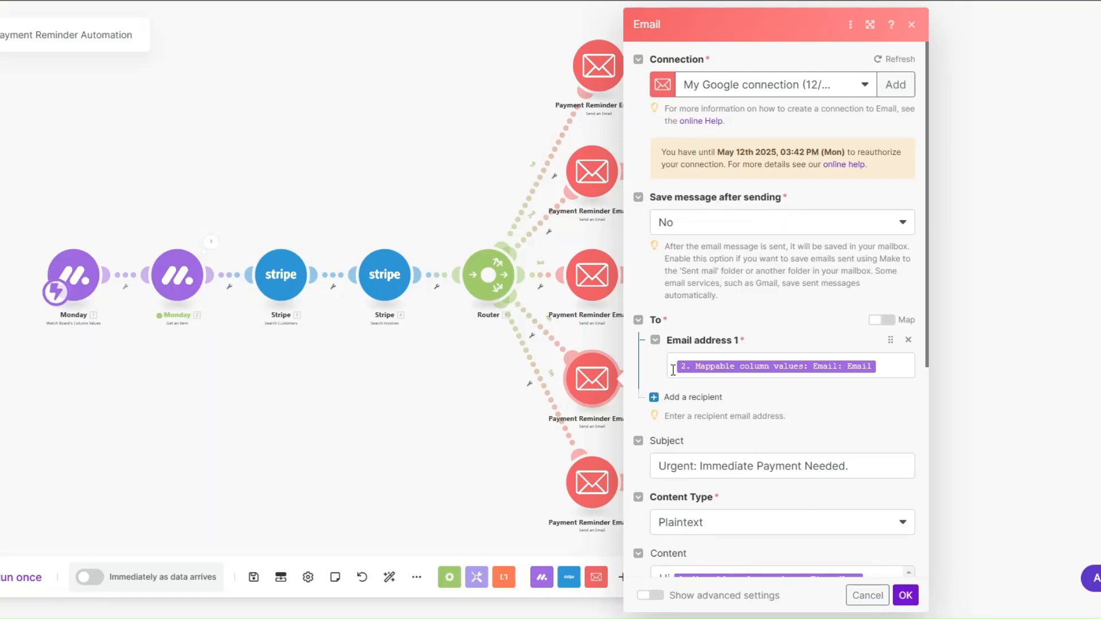
{"action": "left_click", "coordinate": [755, 367]}
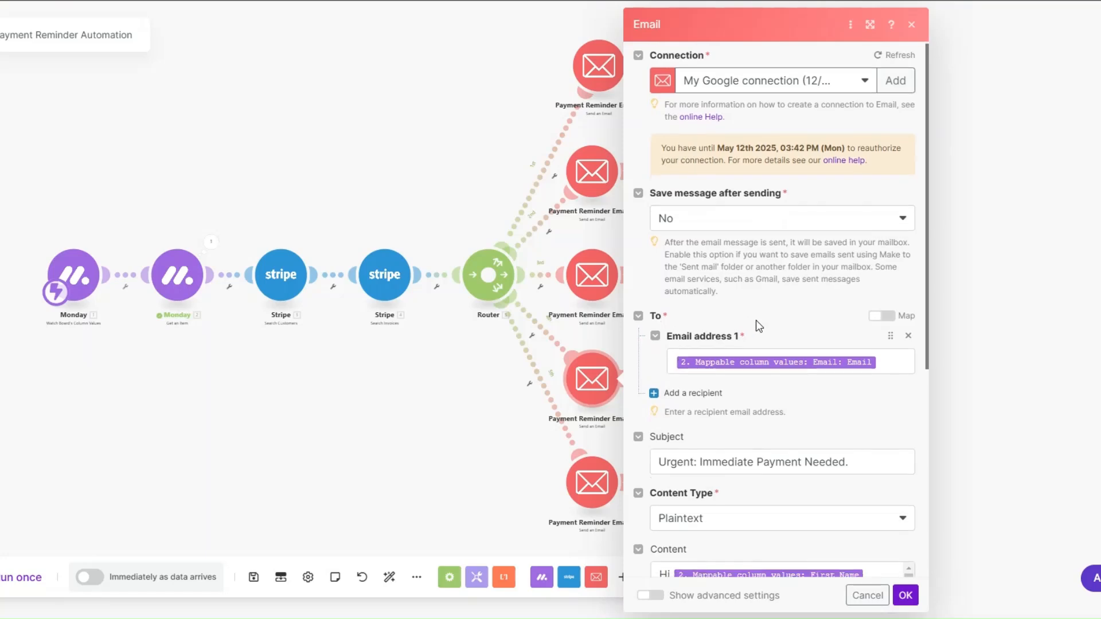
{"action": "scroll", "coordinate": [1074, 443], "scroll_direction": "down", "scroll_amount": 2}
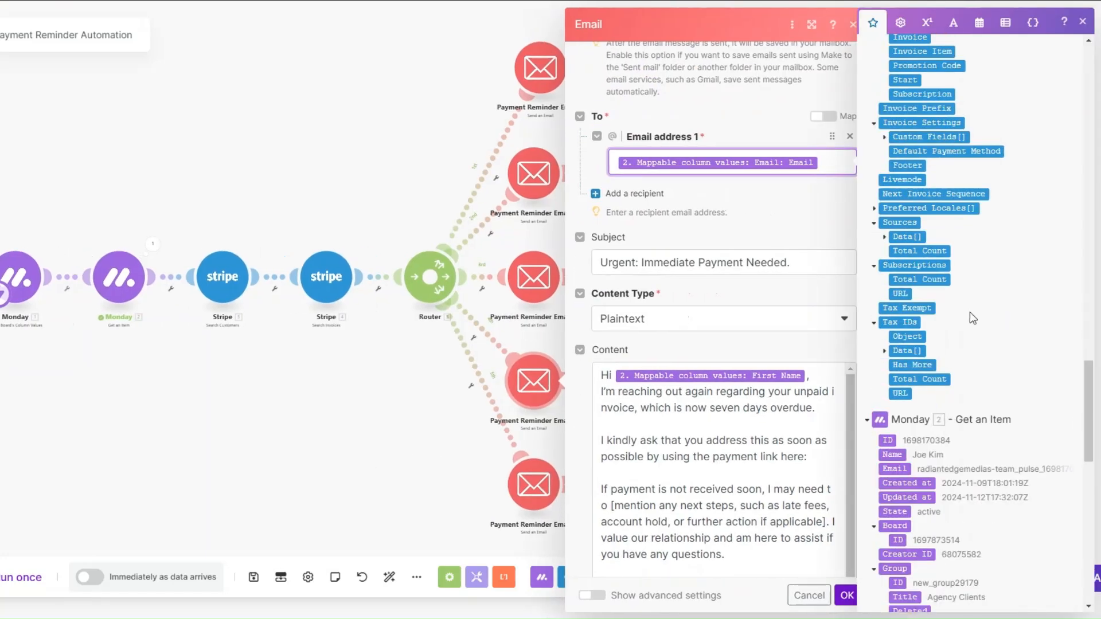
{"action": "scroll", "coordinate": [971, 314], "scroll_direction": "down", "scroll_amount": 5}
{"action": "scroll", "coordinate": [923, 350], "scroll_direction": "down", "scroll_amount": 3}
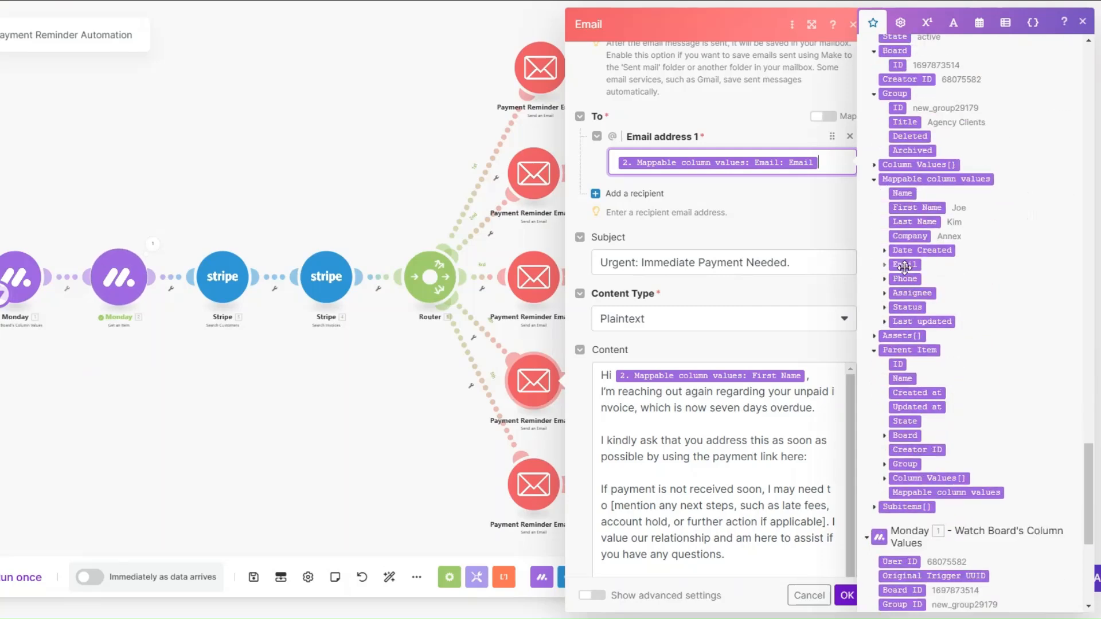
{"action": "left_click", "coordinate": [885, 265]}
{"action": "left_click", "coordinate": [811, 268]}
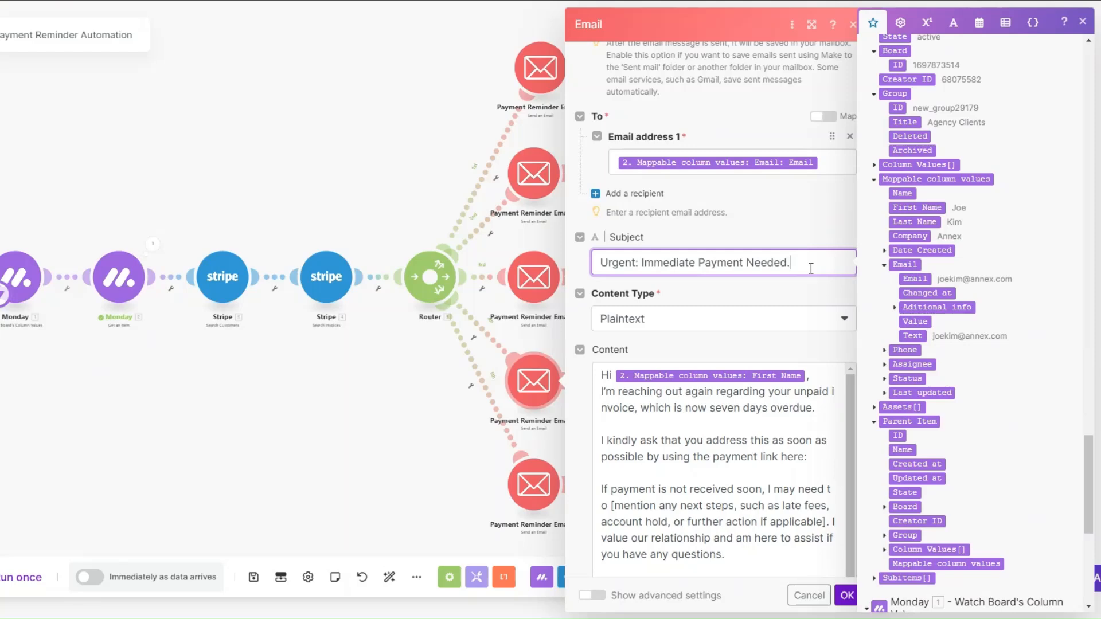
{"action": "scroll", "coordinate": [745, 281], "scroll_direction": "down", "scroll_amount": 1}
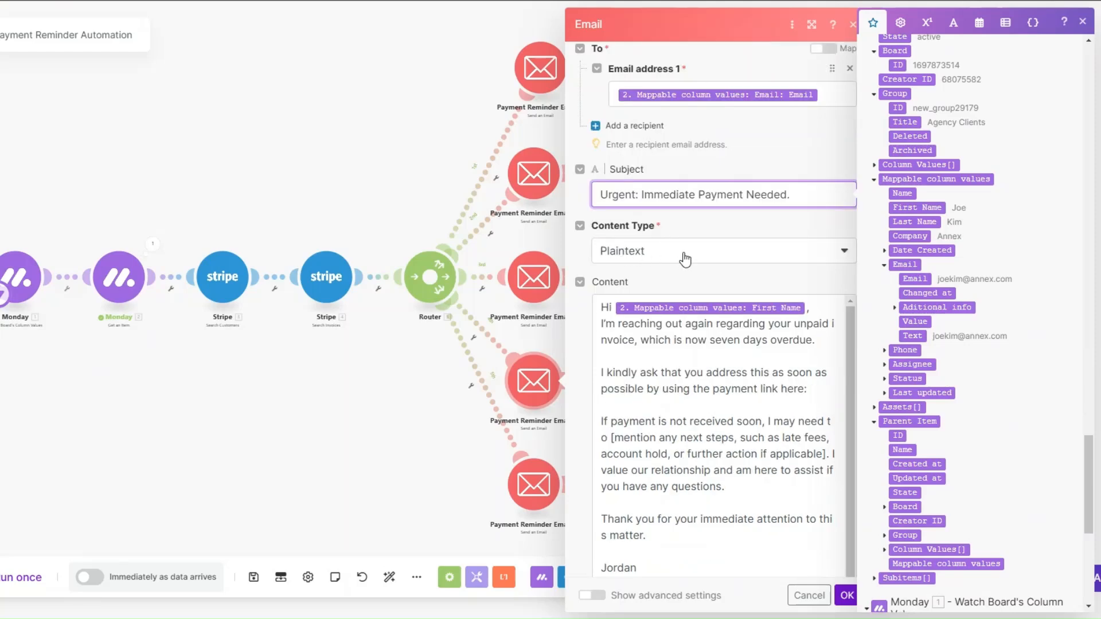
{"action": "scroll", "coordinate": [685, 259], "scroll_direction": "down", "scroll_amount": 1}
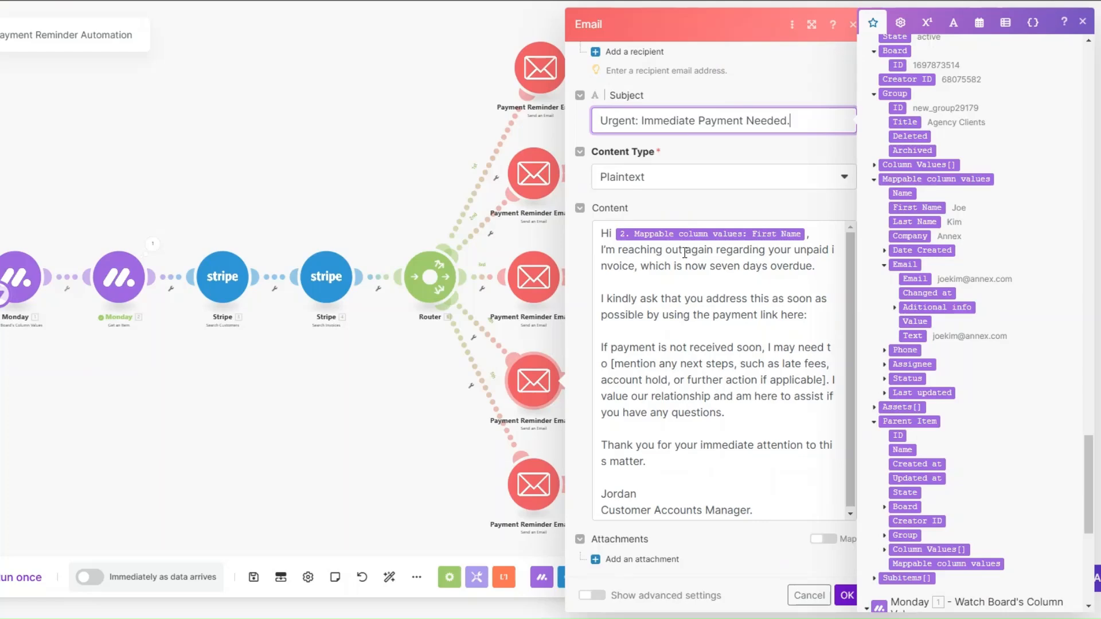
Step: Insert Stripe's Hosted Invoice URL after "using the payment link here:" in the fourth reminder's content and save the module
{"action": "left_click", "coordinate": [823, 314]}
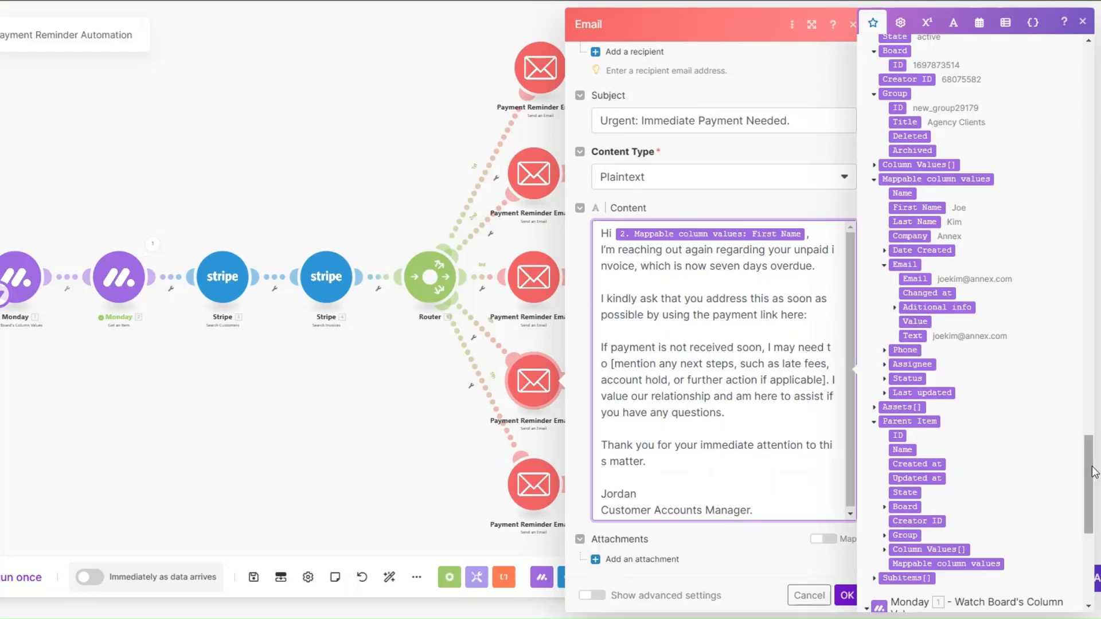
{"action": "scroll", "coordinate": [1093, 401], "scroll_direction": "up", "scroll_amount": 6}
{"action": "scroll", "coordinate": [1092, 402], "scroll_direction": "up", "scroll_amount": 10}
{"action": "scroll", "coordinate": [958, 387], "scroll_direction": "down", "scroll_amount": 4}
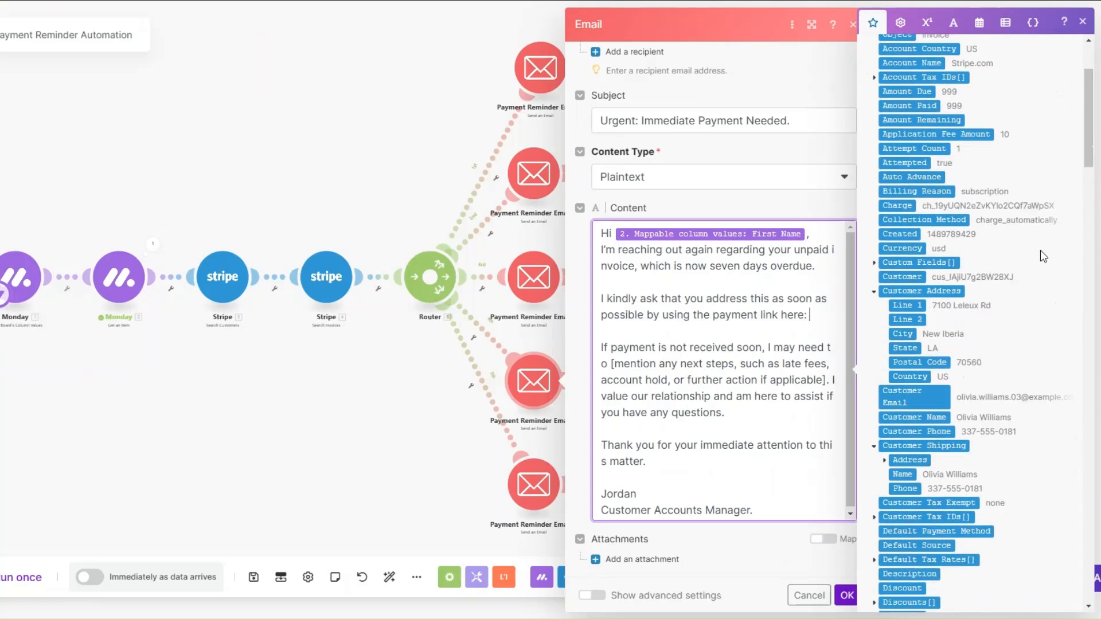
{"action": "scroll", "coordinate": [958, 388], "scroll_direction": "down", "scroll_amount": 2}
{"action": "left_click", "coordinate": [898, 536]}
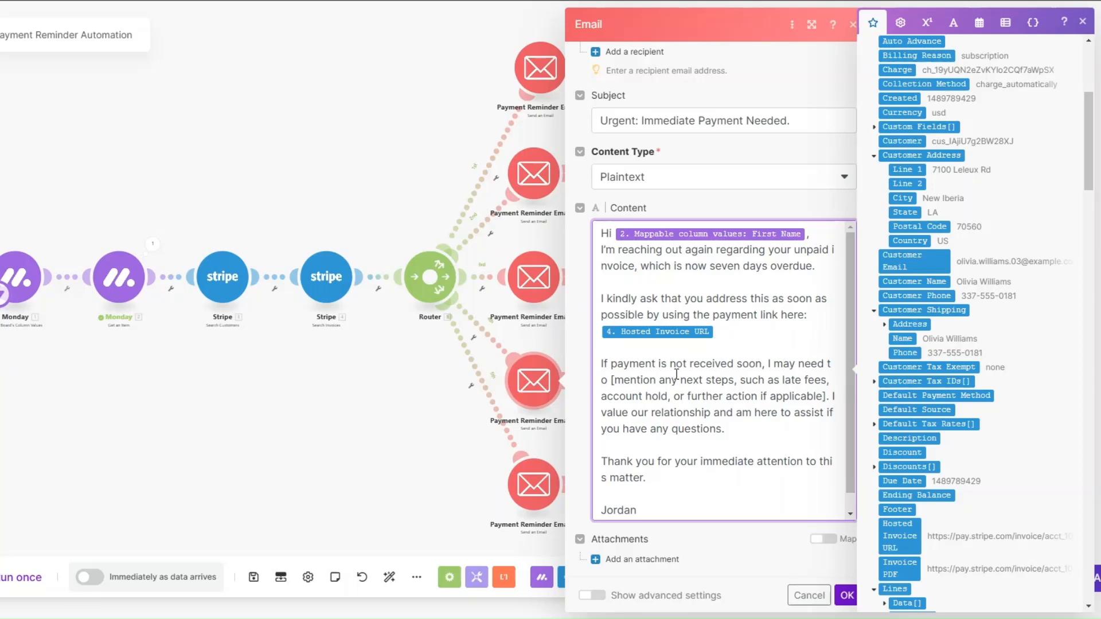
{"action": "scroll", "coordinate": [677, 374], "scroll_direction": "down", "scroll_amount": 1}
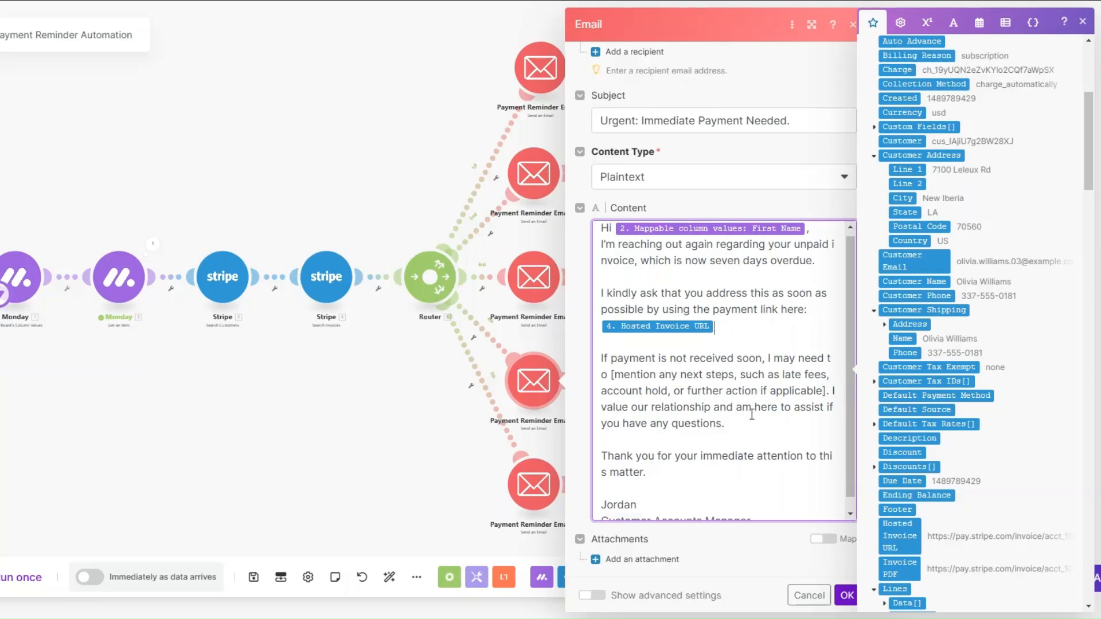
{"action": "left_click", "coordinate": [845, 596]}
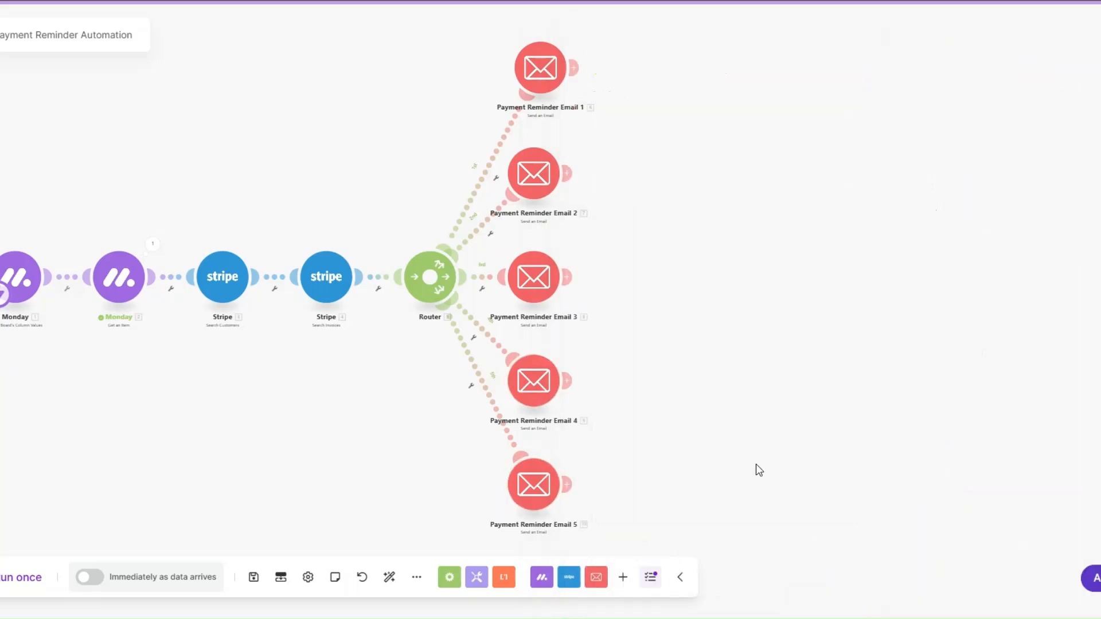
Step: Open Payment Reminder Email 5 and review its monday.com Email recipient mapping, subject and message content
{"action": "left_click", "coordinate": [534, 485]}
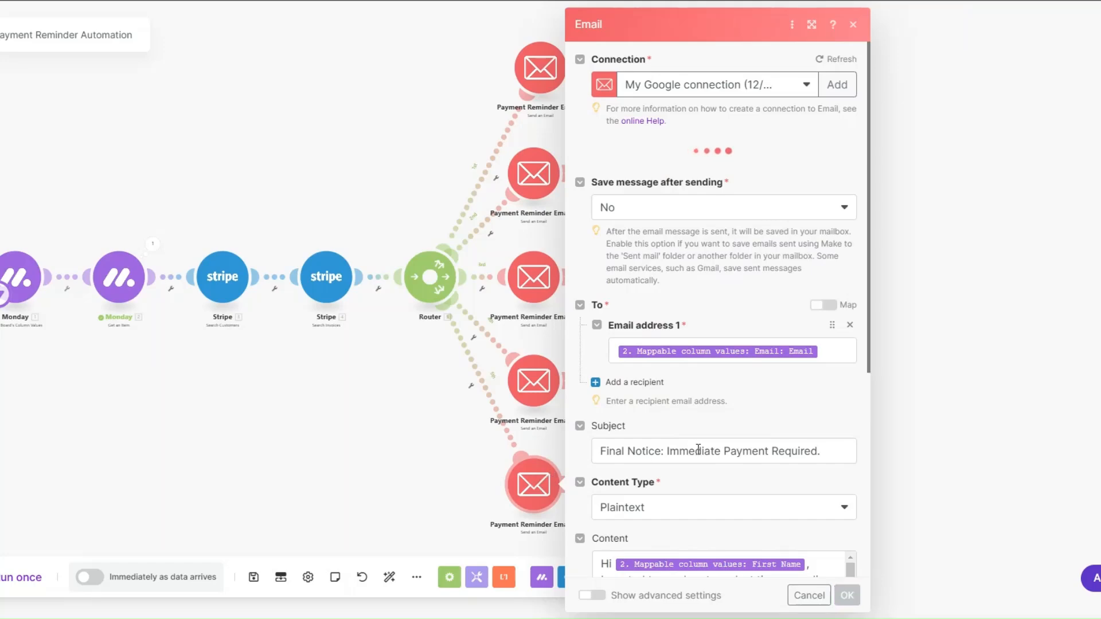
{"action": "left_click", "coordinate": [731, 364]}
{"action": "scroll", "coordinate": [989, 258], "scroll_direction": "down", "scroll_amount": 15}
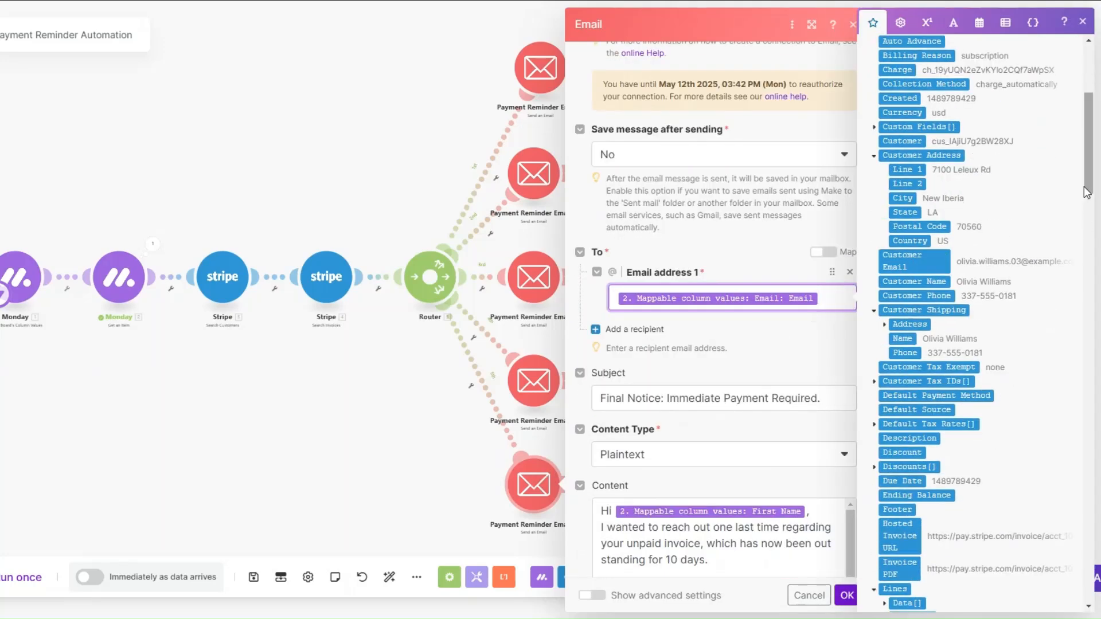
{"action": "scroll", "coordinate": [1062, 490], "scroll_direction": "down", "scroll_amount": 2}
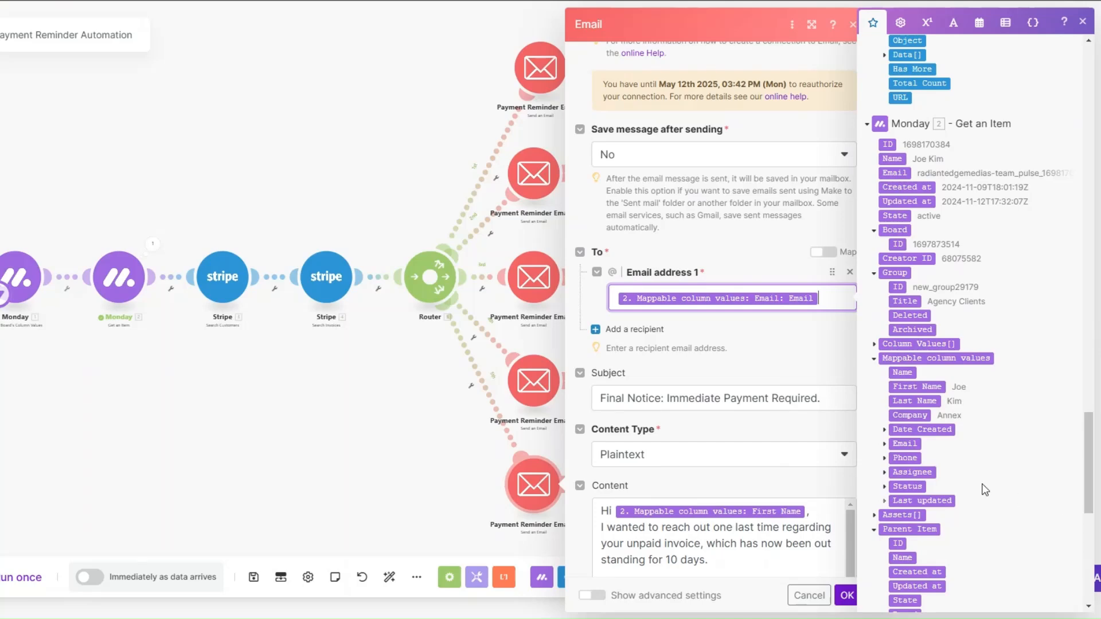
{"action": "left_click", "coordinate": [902, 444]}
{"action": "scroll", "coordinate": [838, 393], "scroll_direction": "down", "scroll_amount": 3}
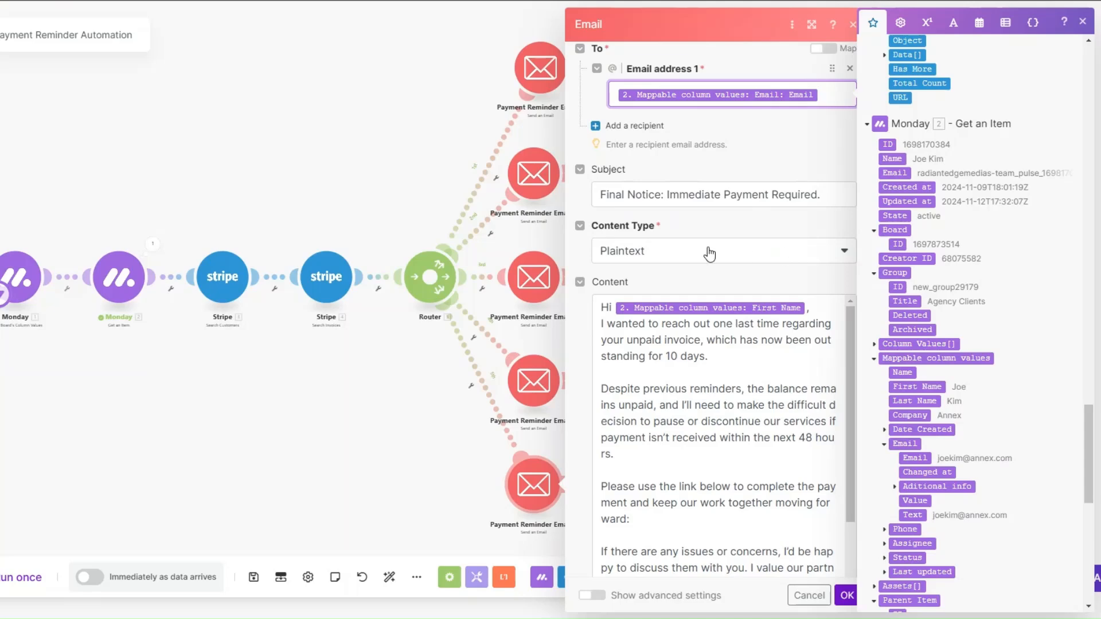
{"action": "scroll", "coordinate": [718, 291], "scroll_direction": "down", "scroll_amount": 1}
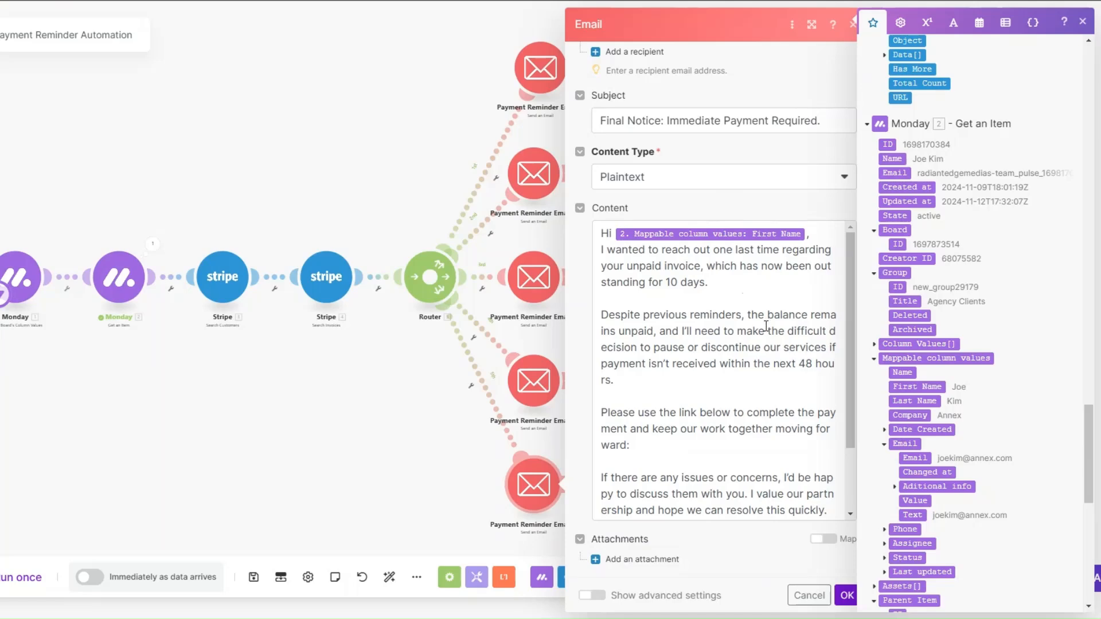
Step: Insert Stripe's Hosted Invoice URL after "keep our work together moving forward:" in the fifth reminder's content and save the module
{"action": "left_click", "coordinate": [682, 447]}
{"action": "left_click_drag", "start_coordinate": [1088, 453], "coordinate": [1087, 92]}
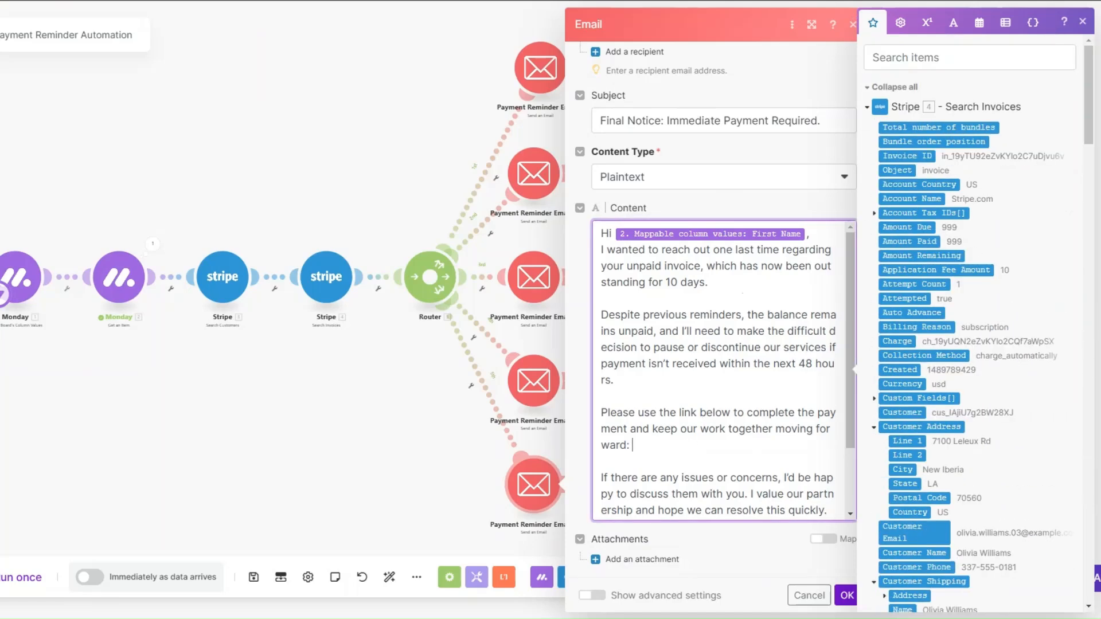
{"action": "scroll", "coordinate": [997, 220], "scroll_direction": "down", "scroll_amount": 6}
{"action": "left_click", "coordinate": [899, 408]}
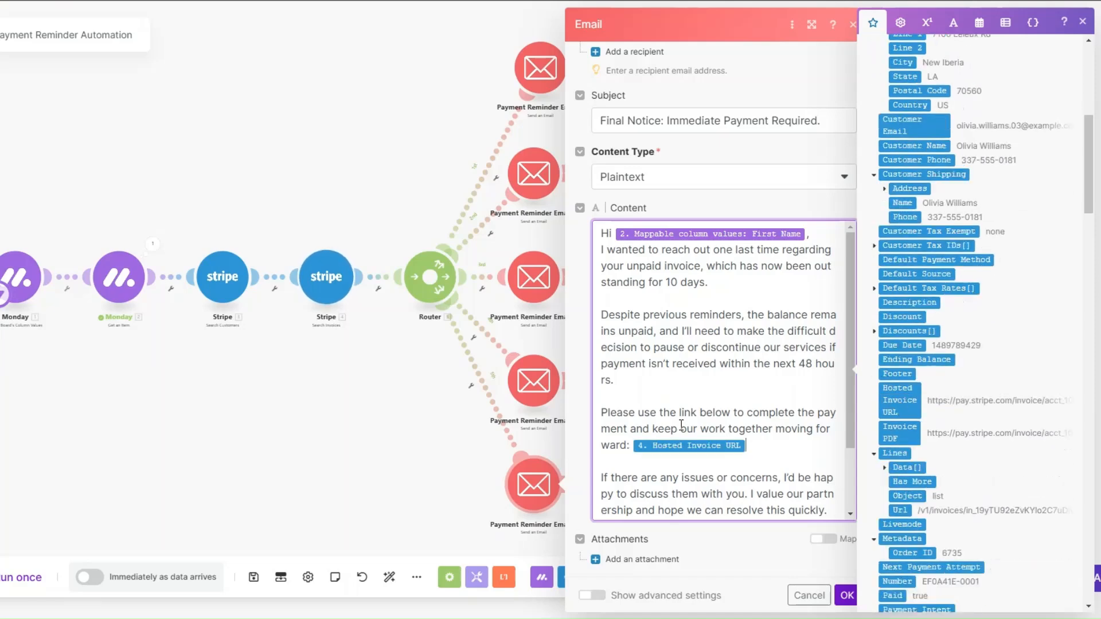
{"action": "scroll", "coordinate": [725, 393], "scroll_direction": "down", "scroll_amount": 2}
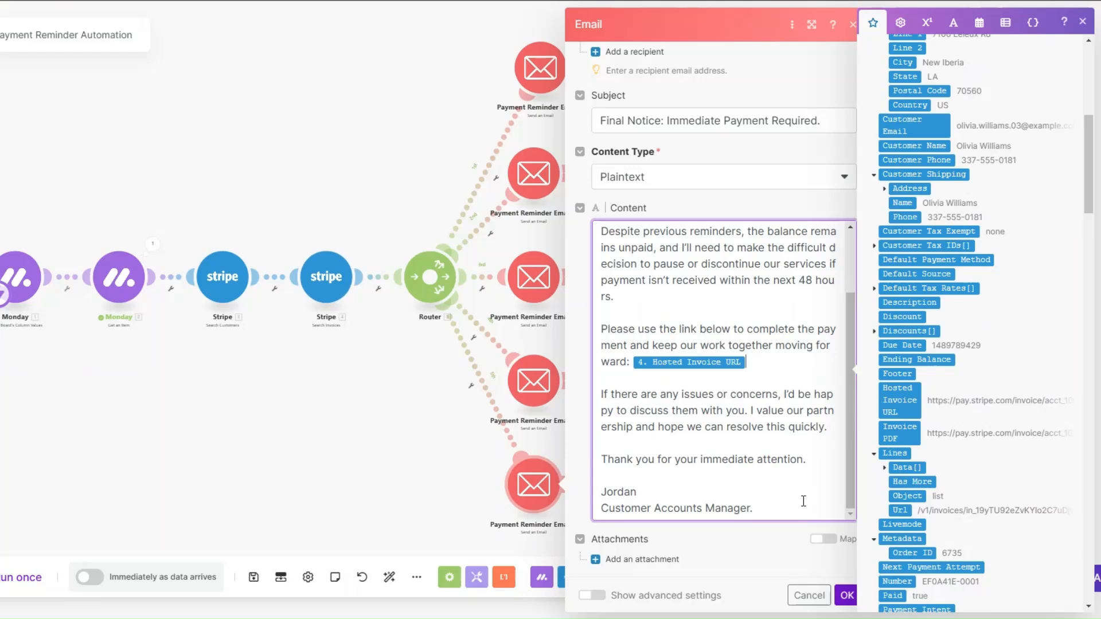
{"action": "left_click", "coordinate": [847, 596]}
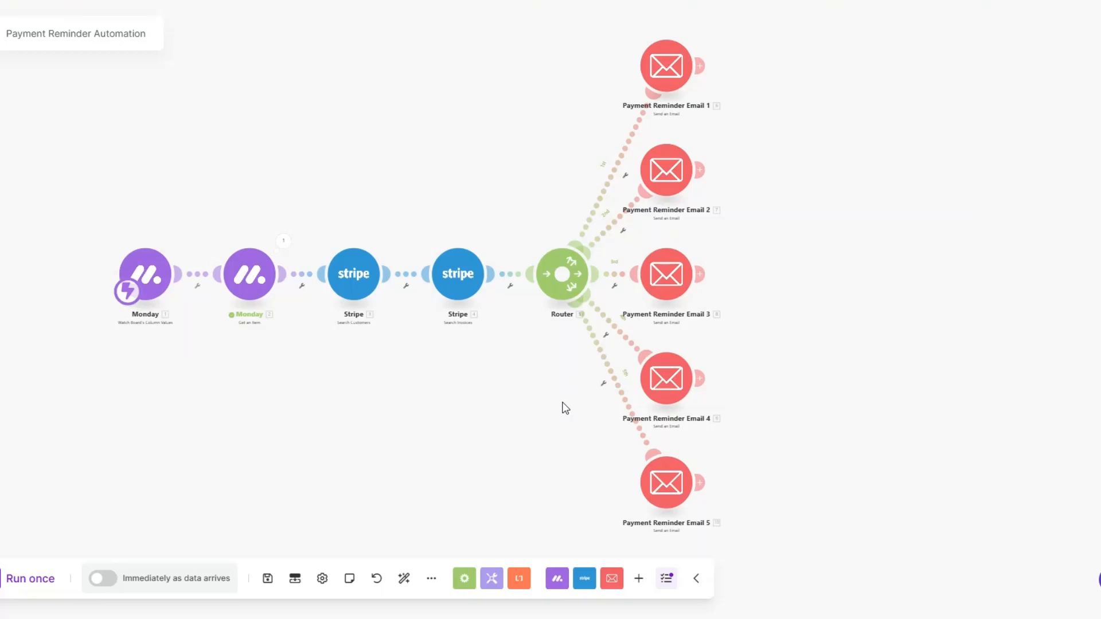
Step: Set up a filter on the route from the router to Payment Reminder Email 1, labelled "Payment Reminder 1"
{"action": "left_click", "coordinate": [626, 177]}
{"action": "left_click", "coordinate": [626, 189]}
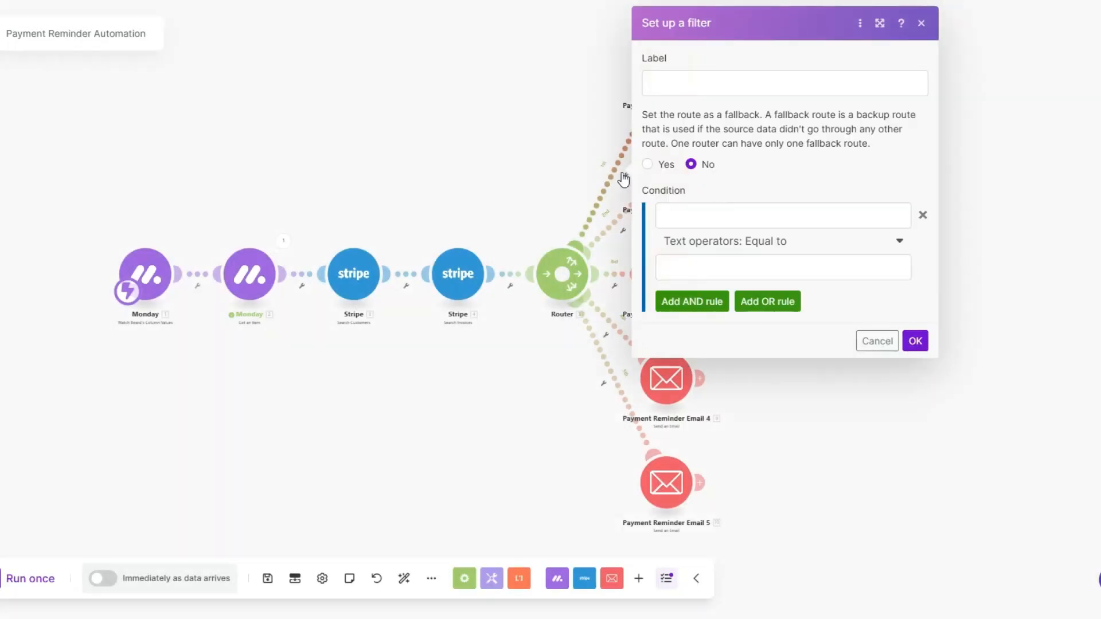
{"action": "left_click", "coordinate": [669, 83]}
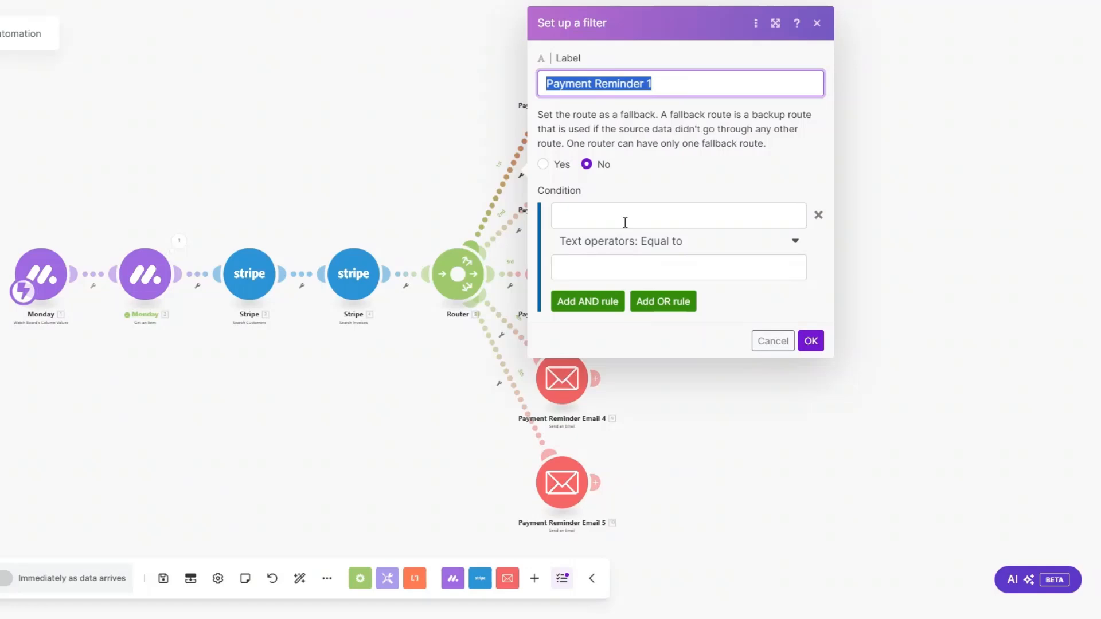
Step: Set the first route's filter condition to monday.com Status Text equal to "PAYMENT EMAIL 1" and save the filter
{"action": "left_click", "coordinate": [627, 216]}
{"action": "left_click_drag", "start_coordinate": [1038, 126], "coordinate": [1029, 521]}
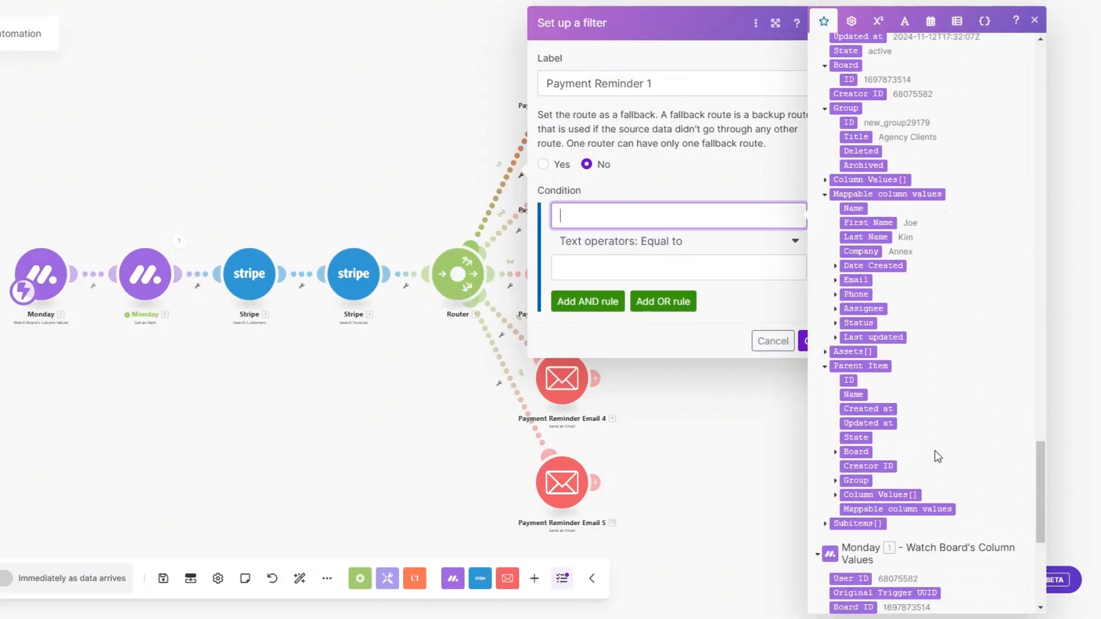
{"action": "left_click", "coordinate": [835, 324]}
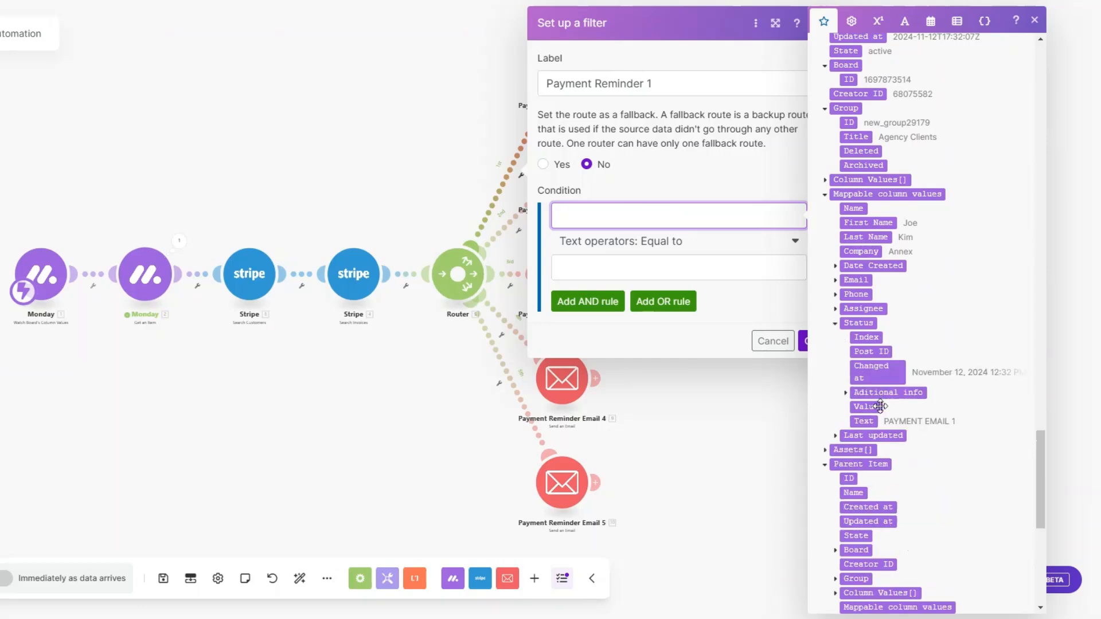
{"action": "left_click", "coordinate": [871, 423]}
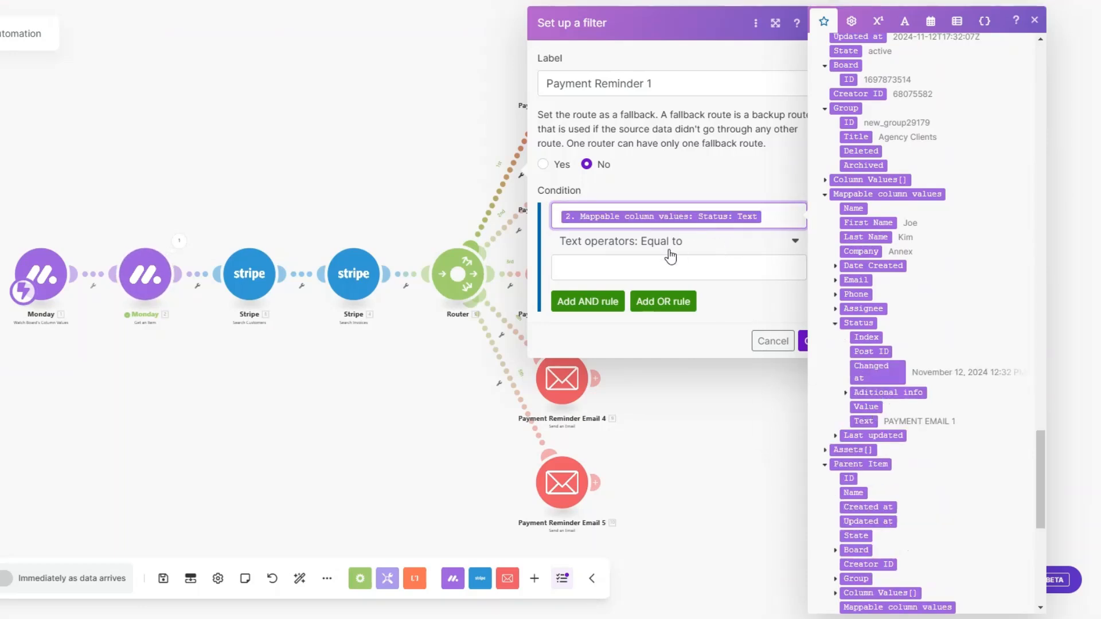
{"action": "left_click", "coordinate": [637, 259]}
{"action": "type", "text": "PAYMENT EMAIL 1"}
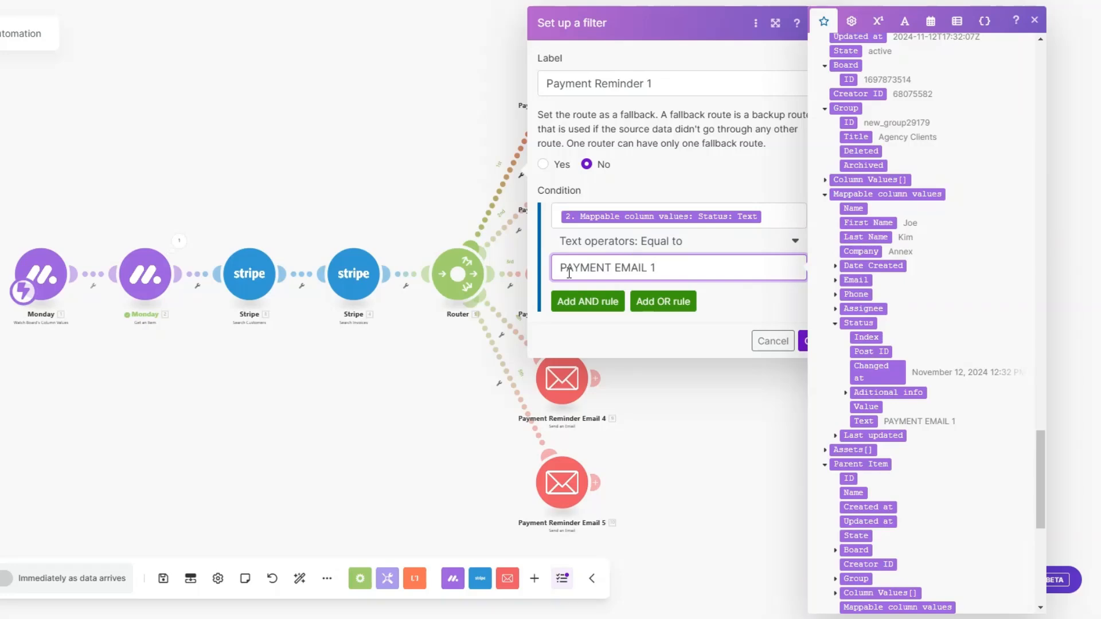
{"action": "left_click_drag", "start_coordinate": [664, 270], "coordinate": [555, 271]}
{"action": "key", "text": "ctrl+c"}
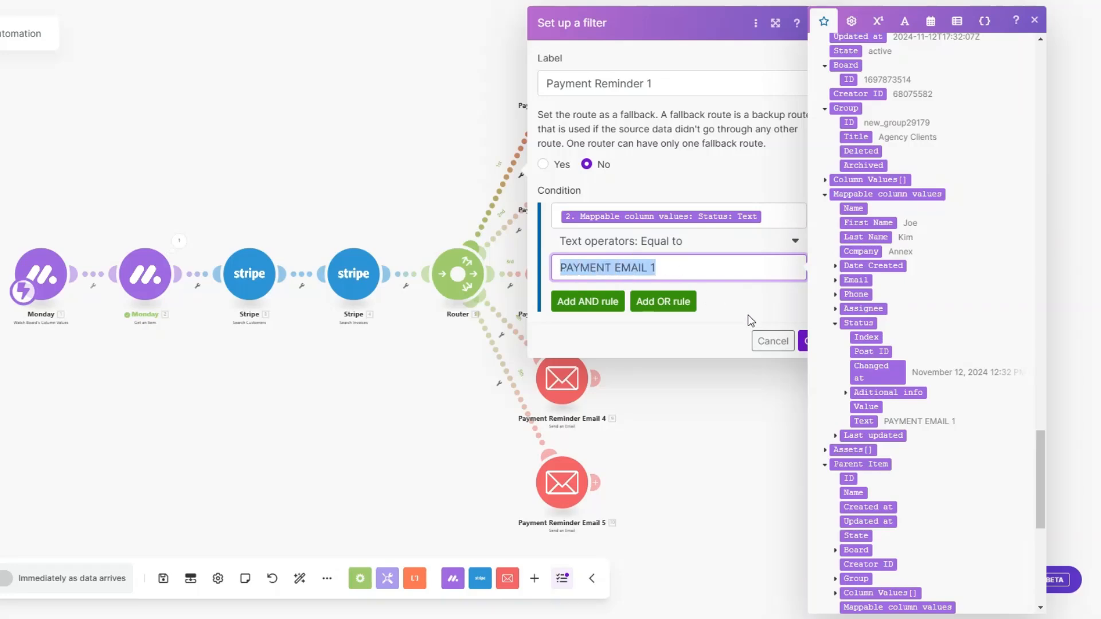
{"action": "left_click", "coordinate": [802, 346]}
{"action": "left_click", "coordinate": [803, 345]}
Step: Set up a filter on the route from the router to Payment Reminder Email 2, labelled "Payment Reminder 2"
{"action": "left_click", "coordinate": [519, 230]}
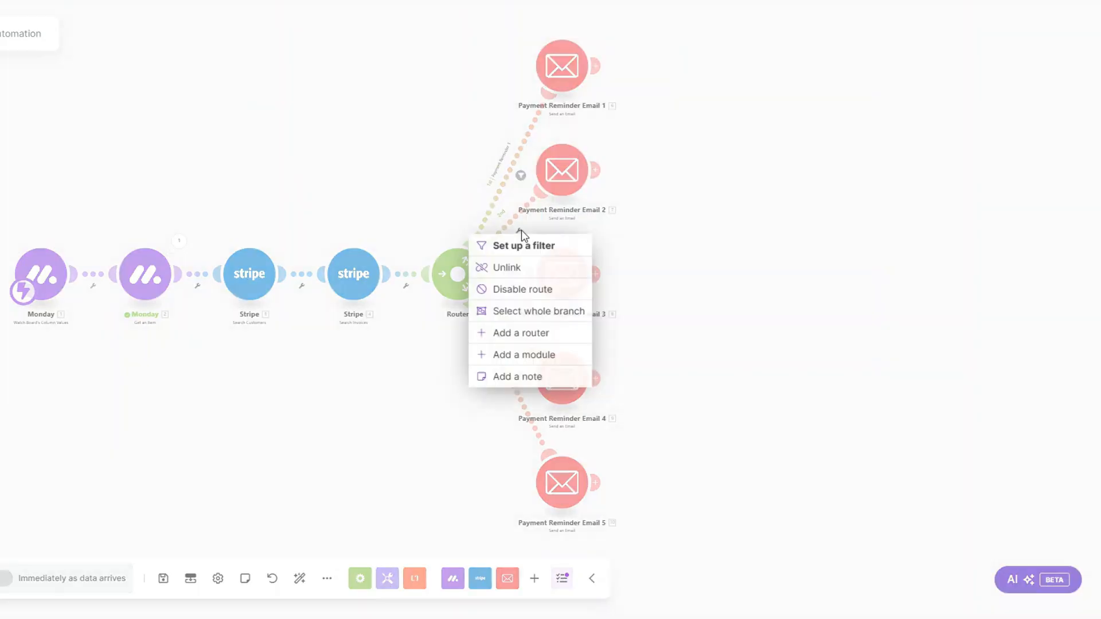
{"action": "left_click", "coordinate": [521, 246]}
{"action": "left_click", "coordinate": [570, 121]}
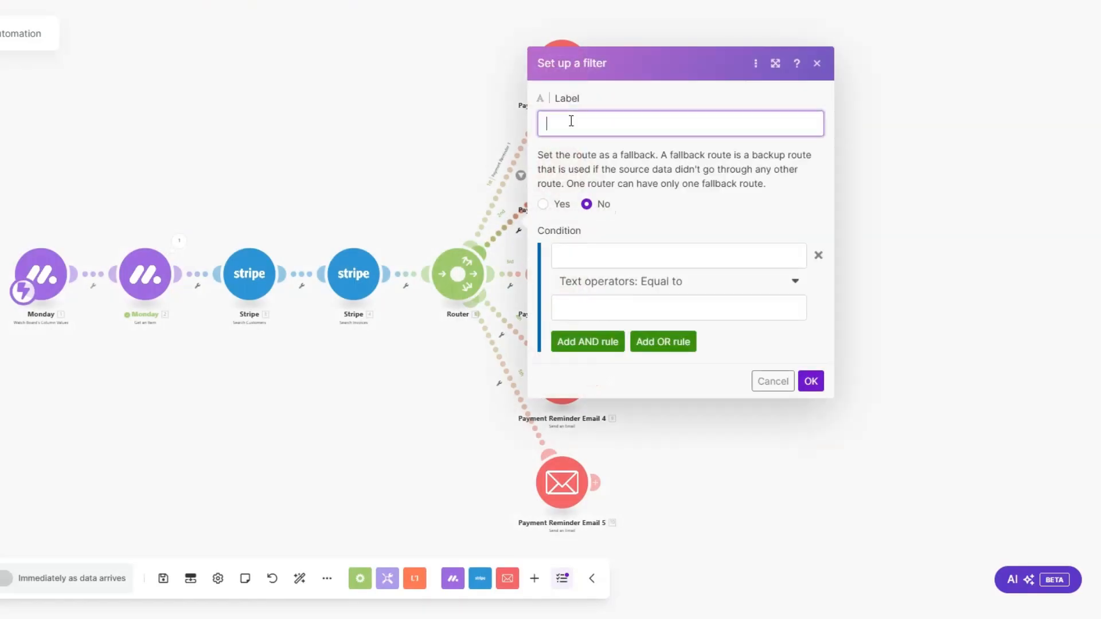
{"action": "type", "text": "Payment Reminder 2"}
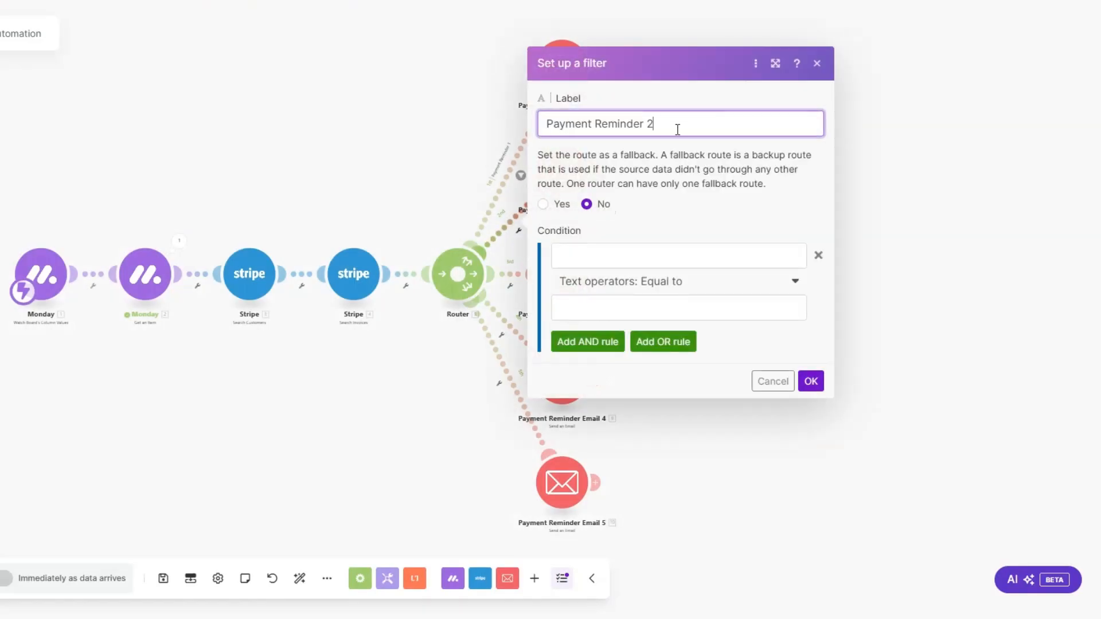
Step: Make the second route's filter require monday.com Status Text equal to the second payment email status, and save the filter
{"action": "left_click", "coordinate": [638, 252]}
{"action": "left_click_drag", "start_coordinate": [1042, 123], "coordinate": [1058, 518]}
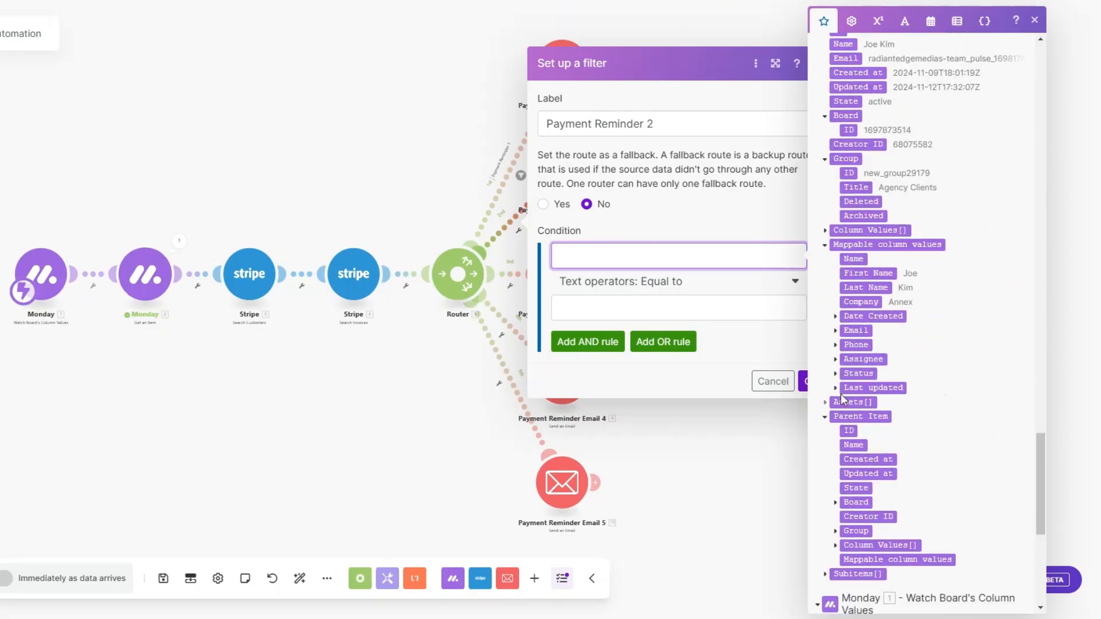
{"action": "left_click", "coordinate": [835, 374]}
{"action": "left_click", "coordinate": [863, 472]}
{"action": "left_click", "coordinate": [647, 304]}
{"action": "key", "text": "ctrl+v"}
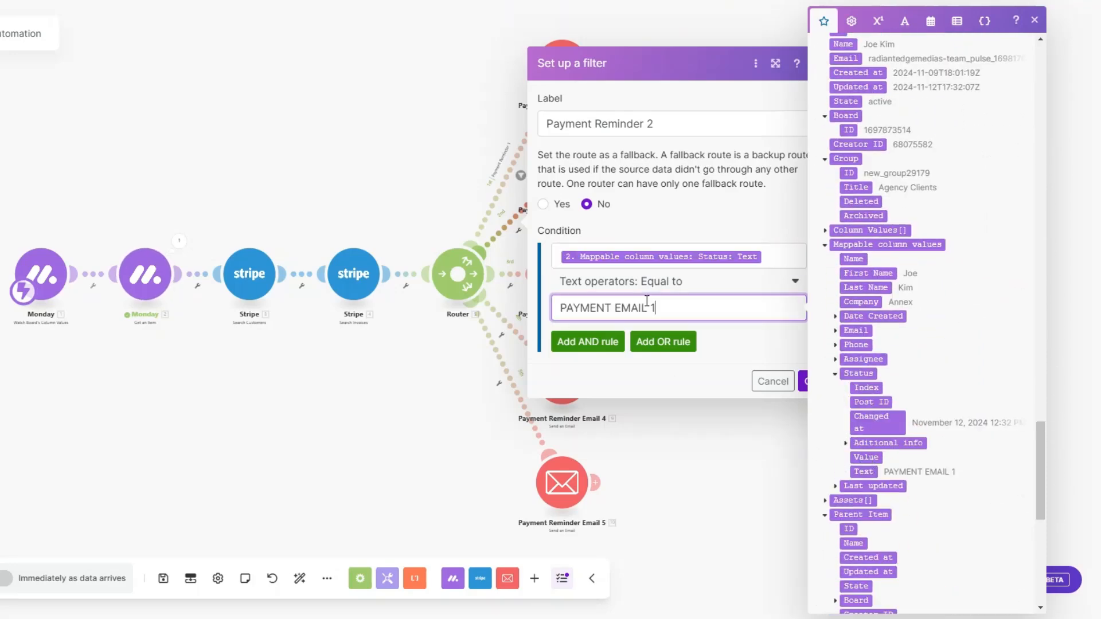
{"action": "key", "text": "BackSpace"}
{"action": "left_click", "coordinate": [805, 383]}
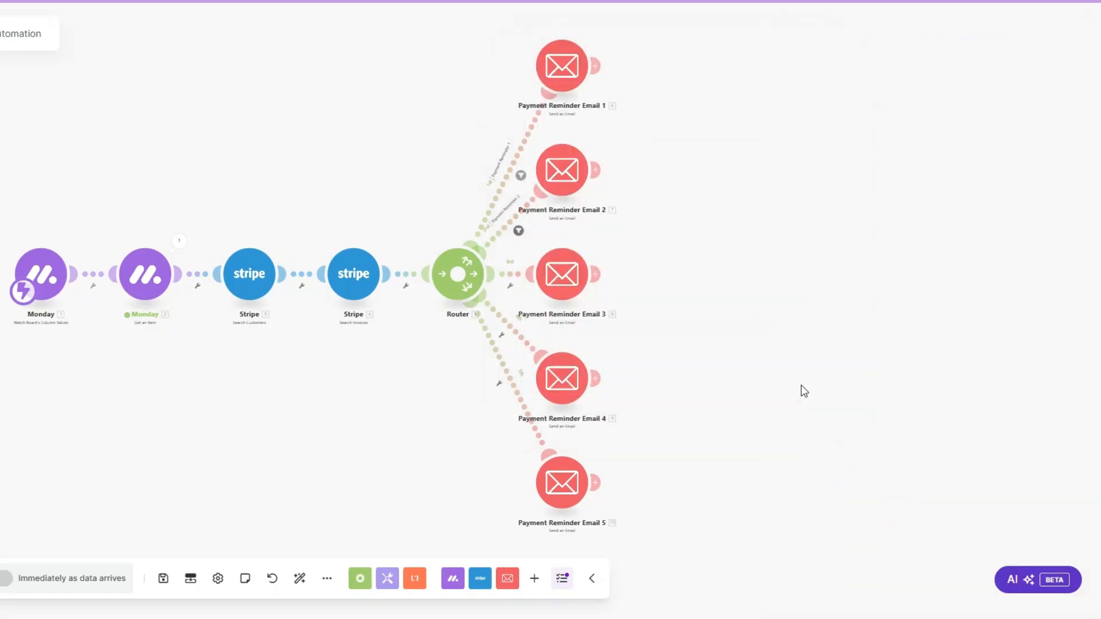
Step: Set up a filter on the route from the router to Payment Reminder Email 3, labelled "Payment Reminder 3"
{"action": "left_click", "coordinate": [511, 286]}
{"action": "left_click", "coordinate": [516, 300]}
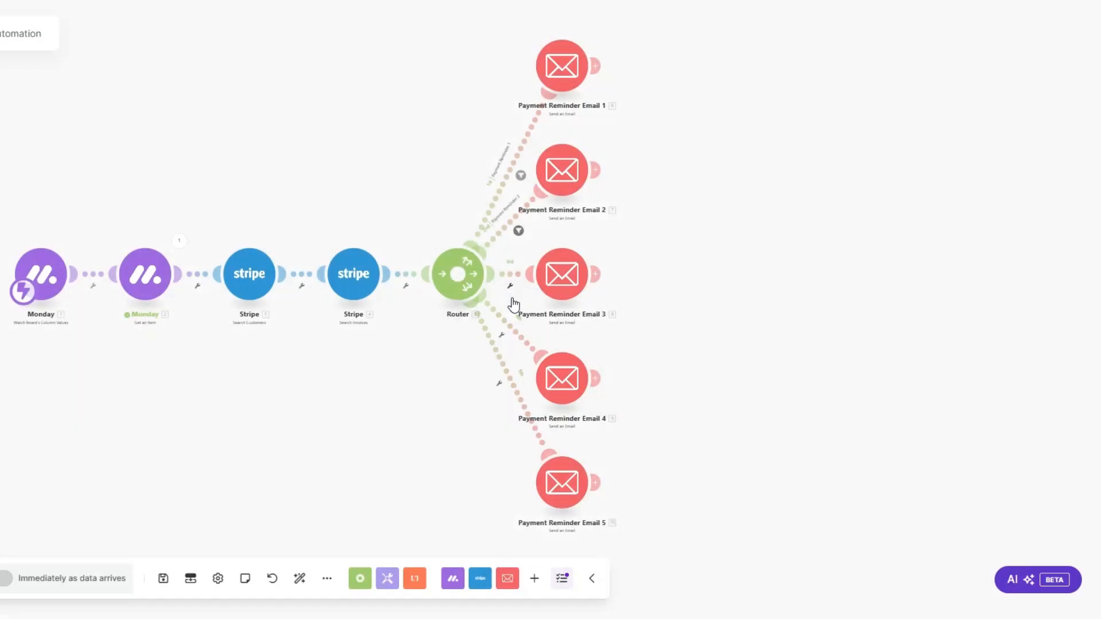
{"action": "left_click", "coordinate": [573, 168]}
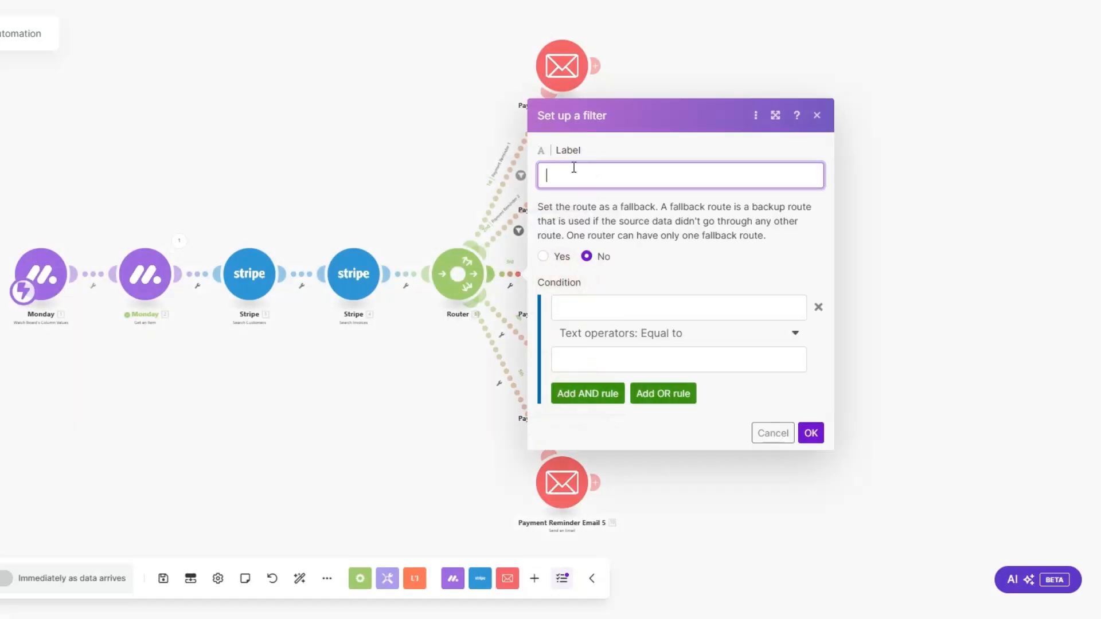
{"action": "type", "text": "Payment Reminder 3"}
Step: Set the third route's filter condition to monday.com Status Text equal to "PAYMENT EMAIL 3" and save the filter
{"action": "left_click", "coordinate": [661, 307]}
{"action": "left_click_drag", "start_coordinate": [1045, 111], "coordinate": [1018, 514]}
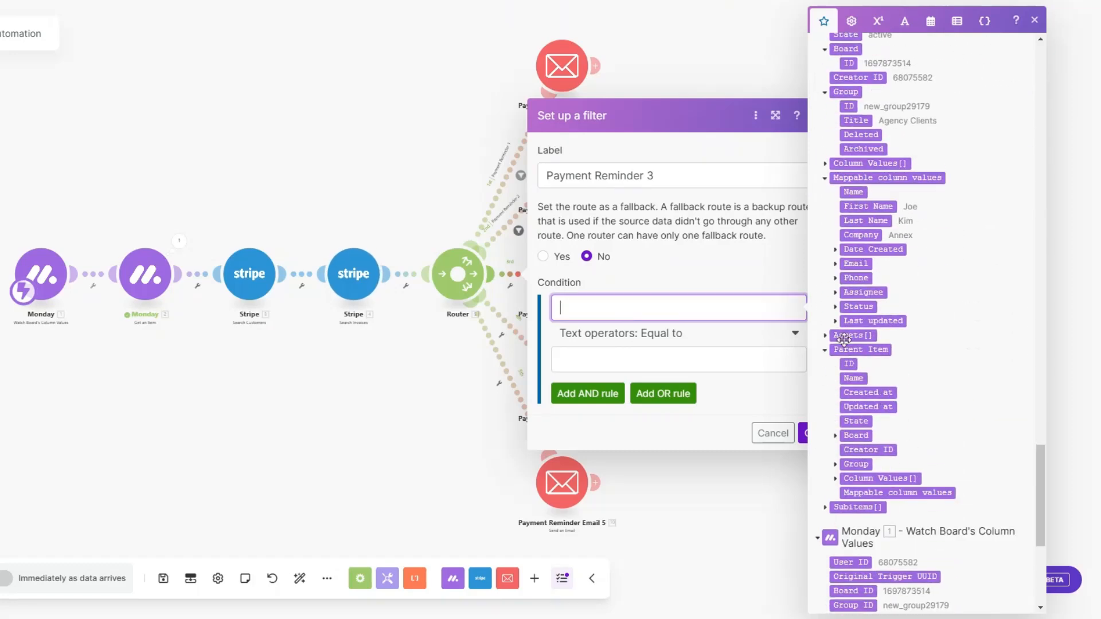
{"action": "left_click", "coordinate": [835, 307]}
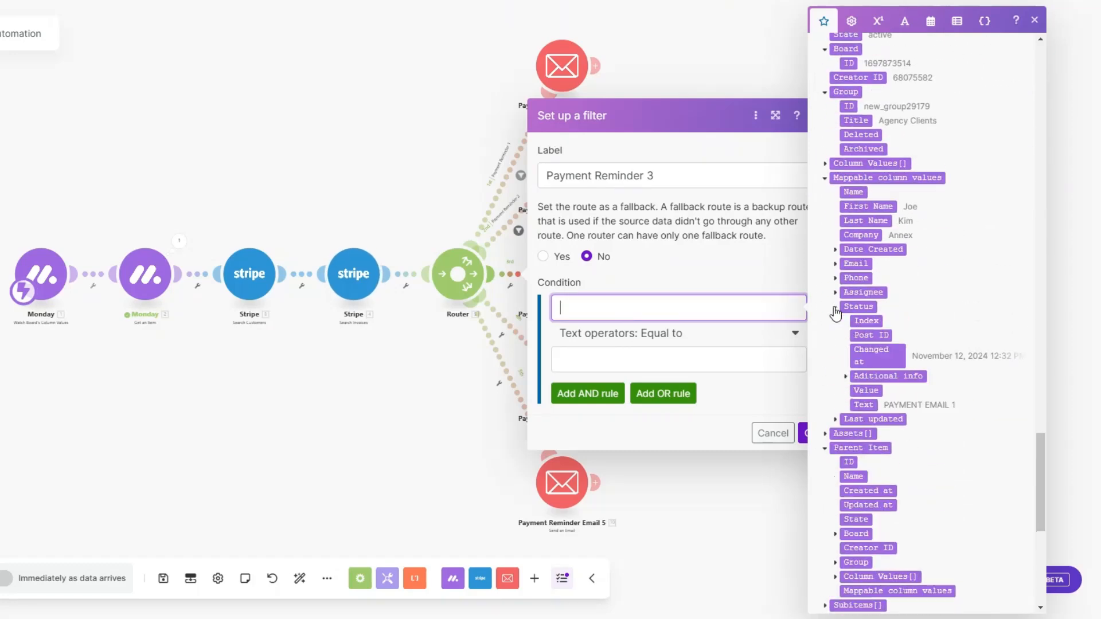
{"action": "left_click", "coordinate": [863, 405]}
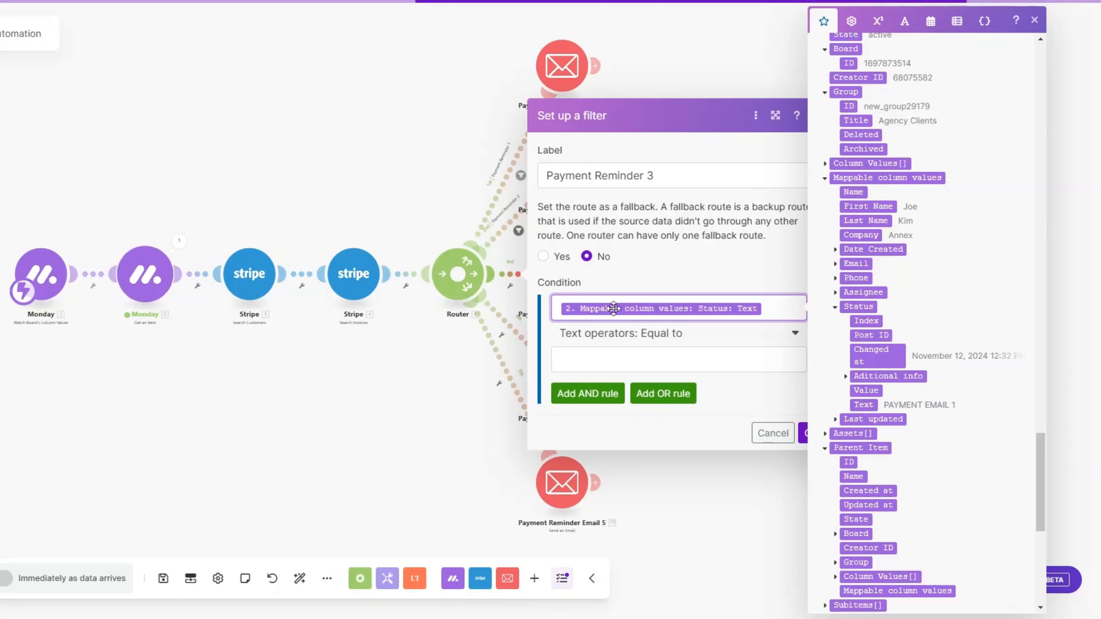
{"action": "left_click", "coordinate": [624, 358]}
{"action": "type", "text": "PAYMENT EMAIL 3"}
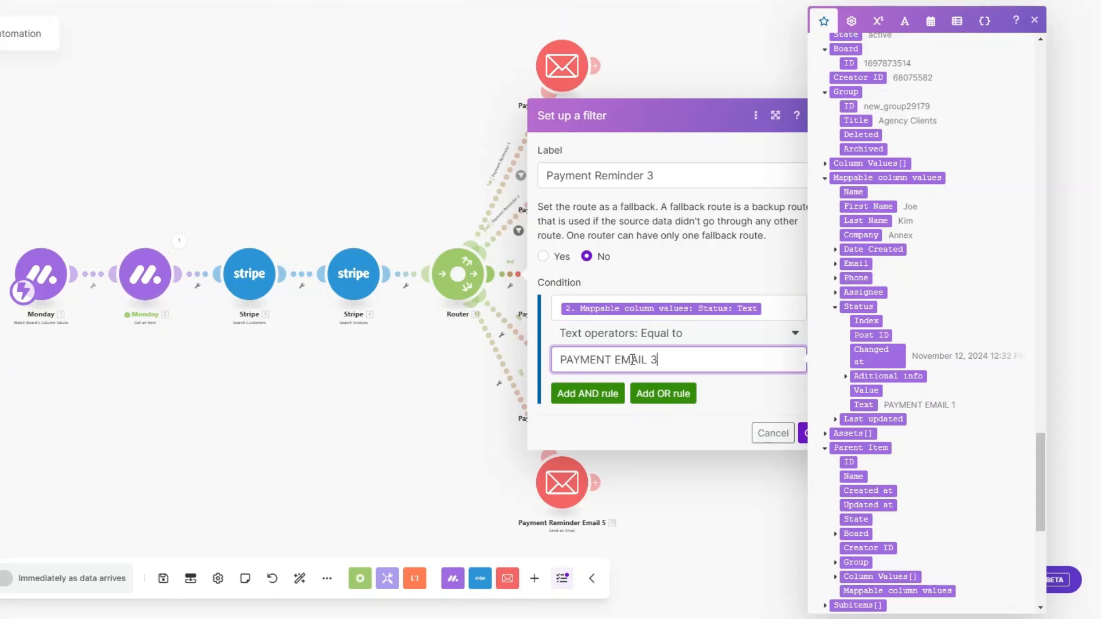
{"action": "left_click", "coordinate": [806, 439]}
Step: Set up a filter on the route from the router to Payment Reminder Email 4, labelled "Payment Reminder 4"
{"action": "left_click", "coordinate": [501, 335]}
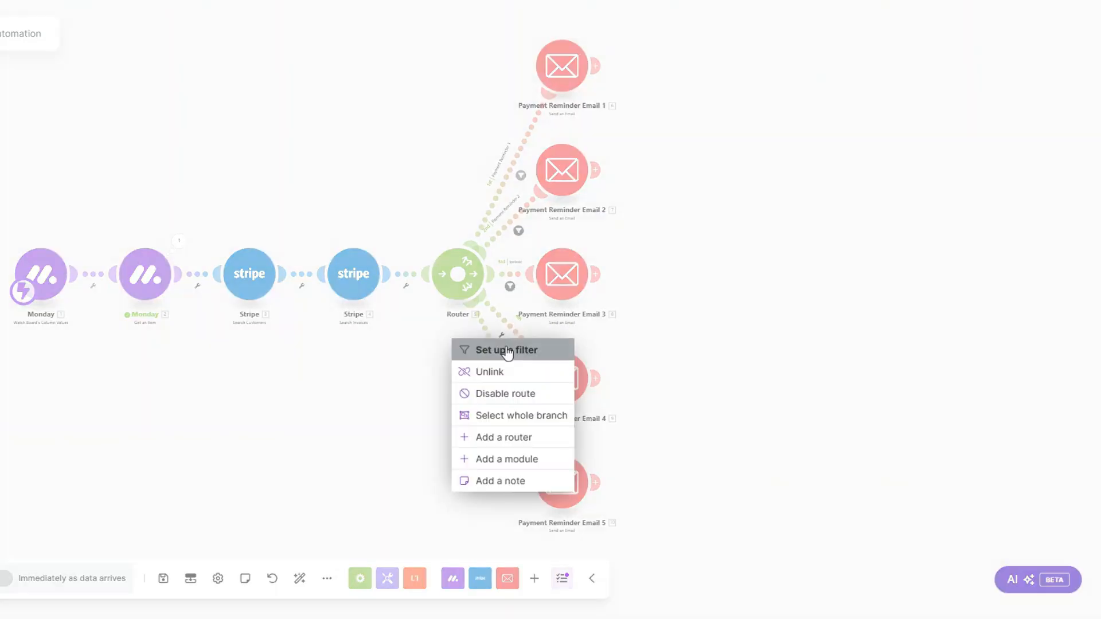
{"action": "left_click", "coordinate": [505, 349]}
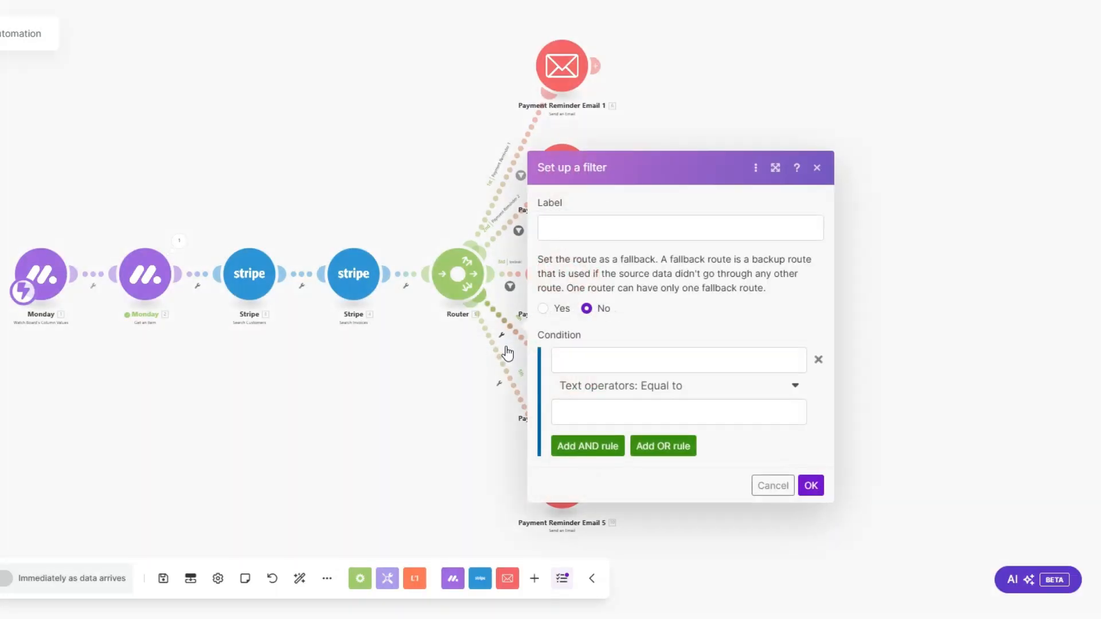
{"action": "left_click", "coordinate": [587, 225]}
{"action": "type", "text": "Payment Reminder"}
{"action": "type", "text": "4"}
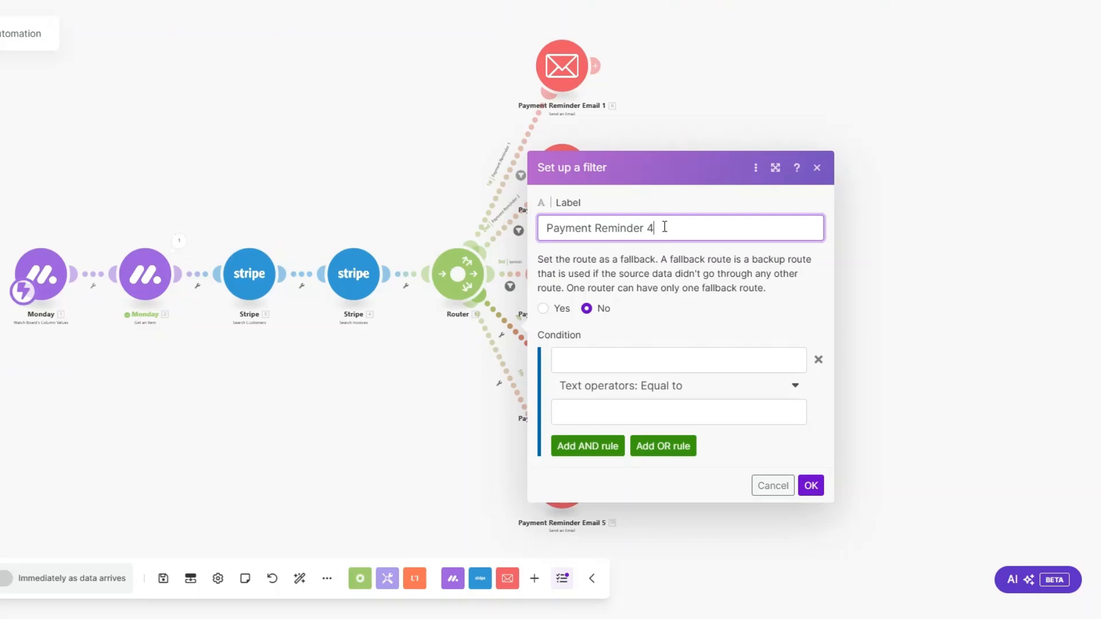
Step: Make the fourth route's filter require monday.com Status Text equal to "PAYMENT EMAIL 4" and save the filter
{"action": "left_click", "coordinate": [745, 360]}
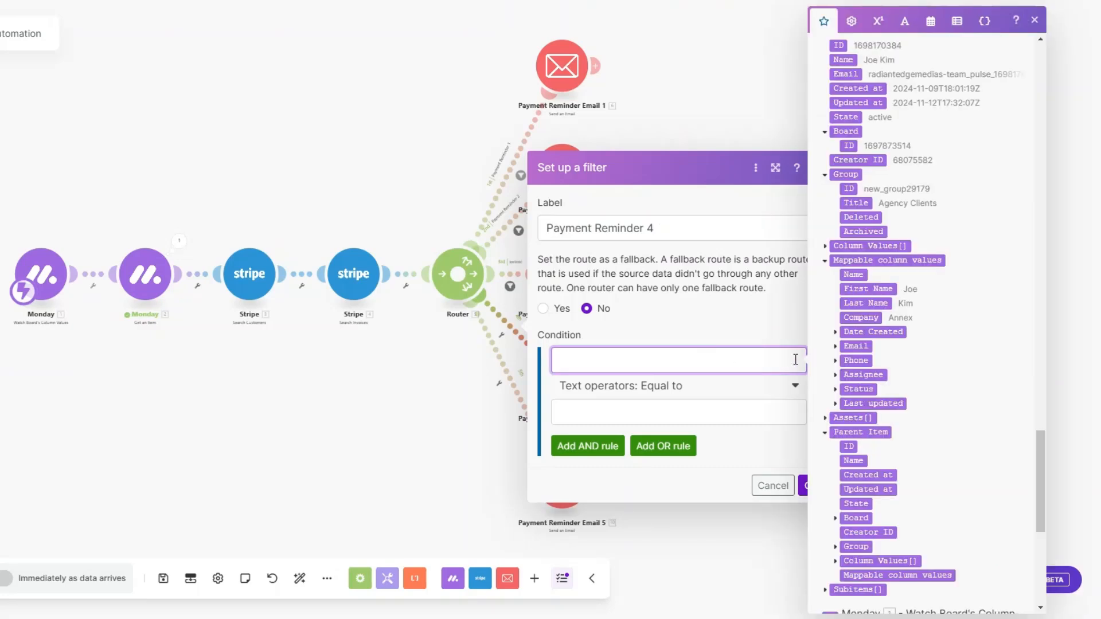
{"action": "left_click", "coordinate": [835, 391]}
{"action": "left_click", "coordinate": [860, 487]}
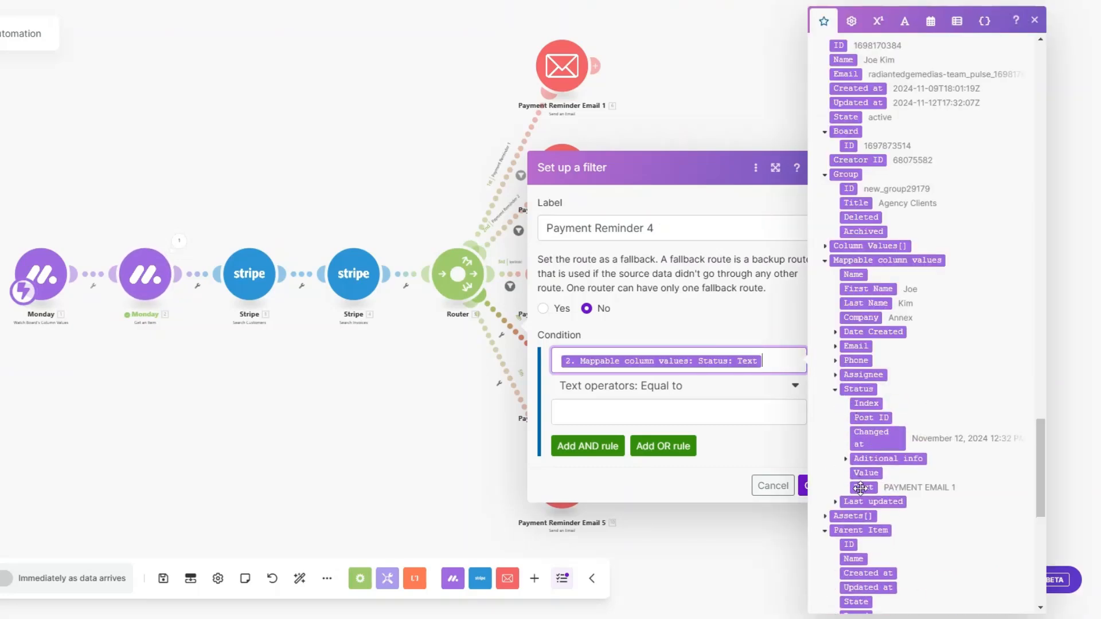
{"action": "left_click", "coordinate": [672, 407]}
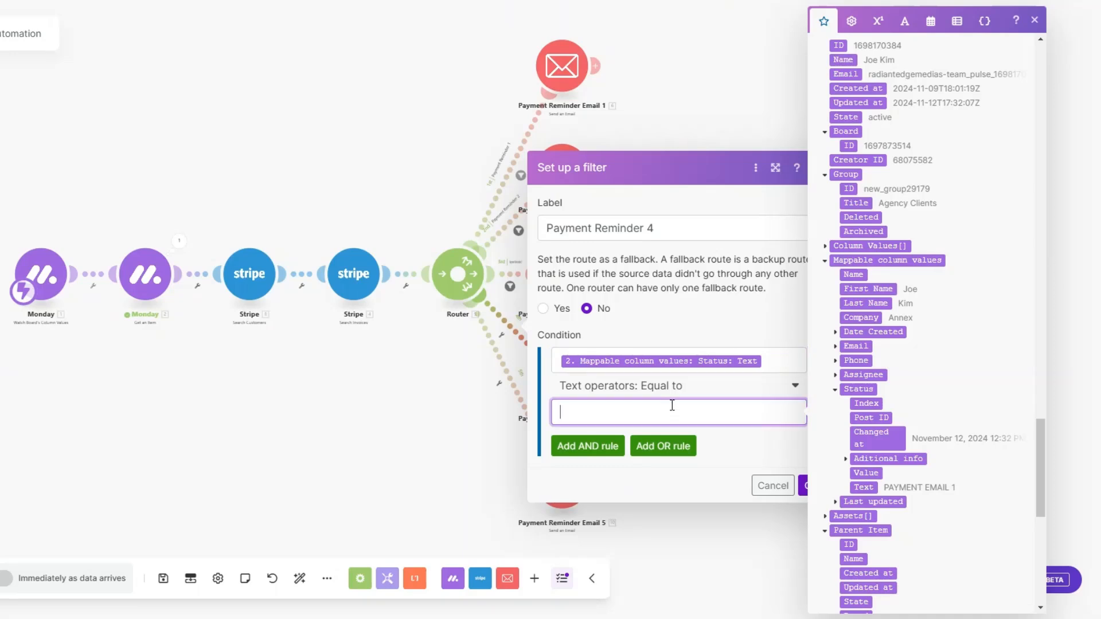
{"action": "type", "text": "PAYMENT EMAIL 4"}
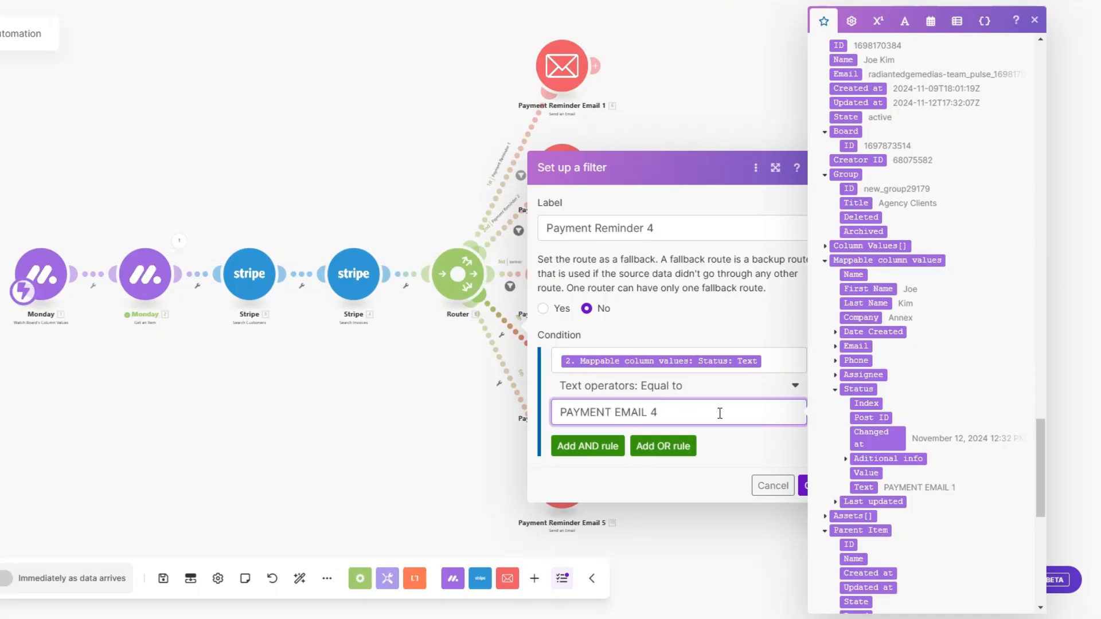
{"action": "left_click", "coordinate": [809, 485]}
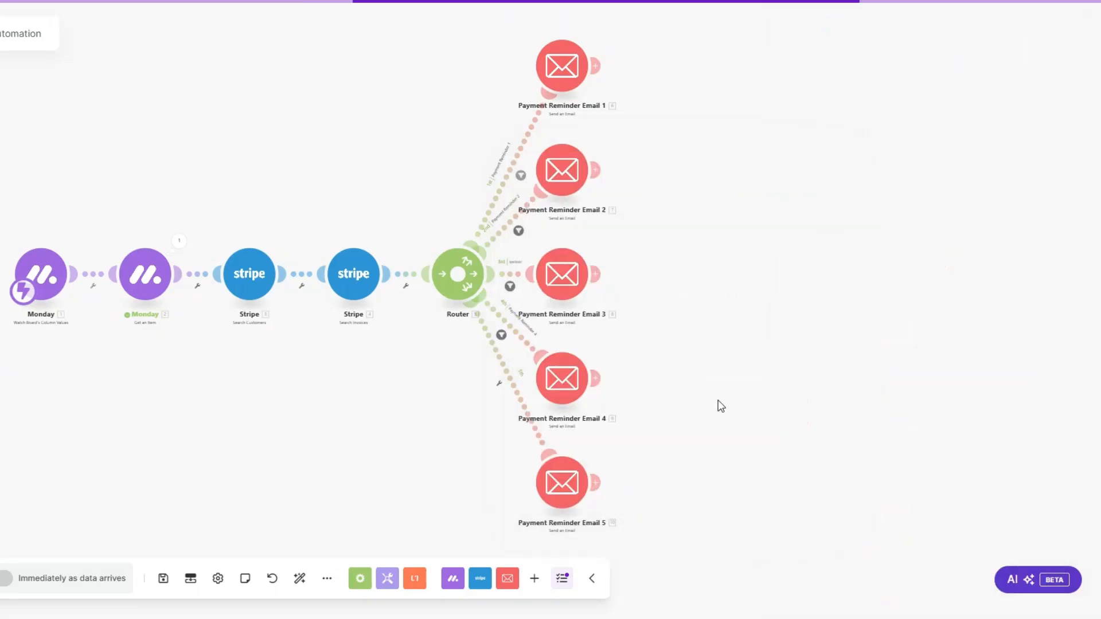
Step: Set up a filter on the route from the router to Payment Reminder Email 5, labelled "Payment Reminder 5"
{"action": "left_click", "coordinate": [499, 384]}
{"action": "left_click", "coordinate": [501, 401]}
{"action": "left_click", "coordinate": [587, 279]}
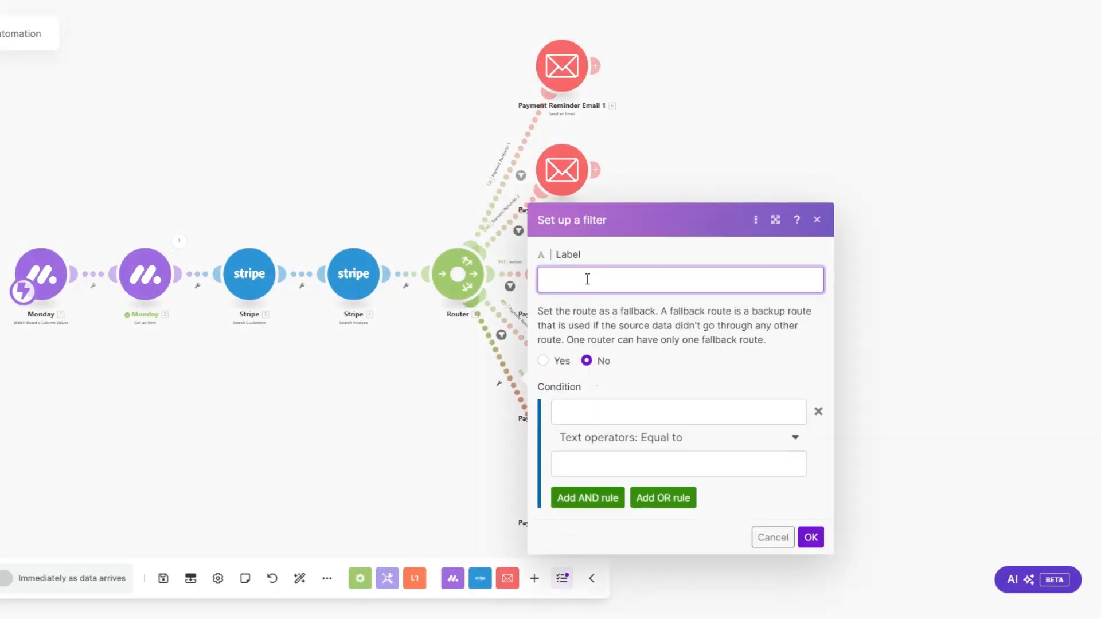
{"action": "type", "text": "Payment Reminder 5"}
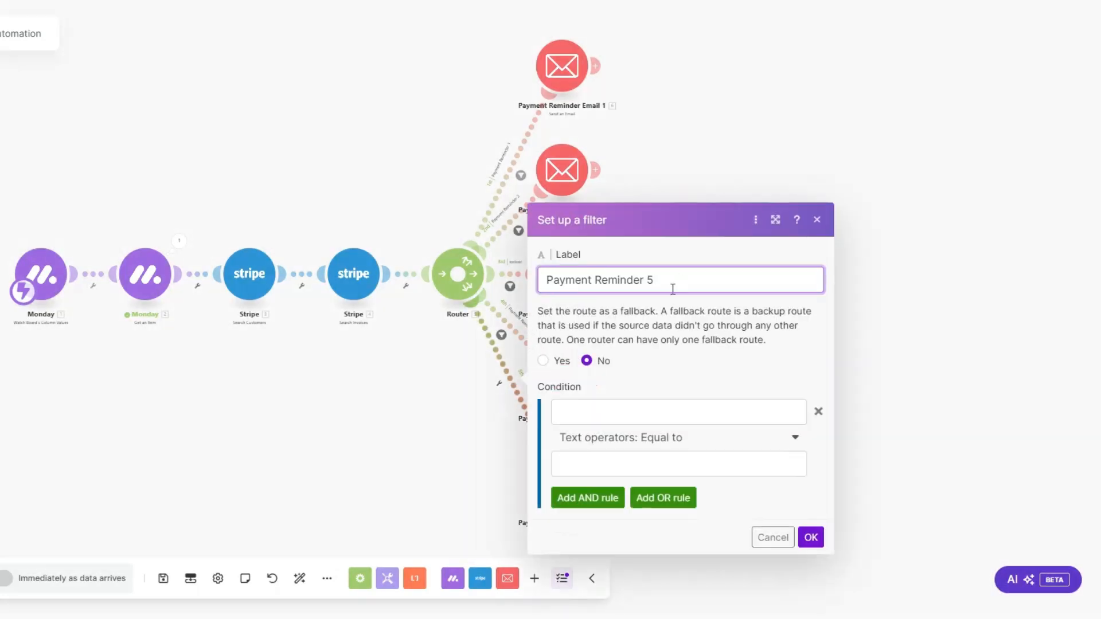
Step: Set the fifth route's filter condition to monday.com Status Text equal to "PAYMENT EMAIL 5" and save the filter
{"action": "left_click", "coordinate": [638, 411]}
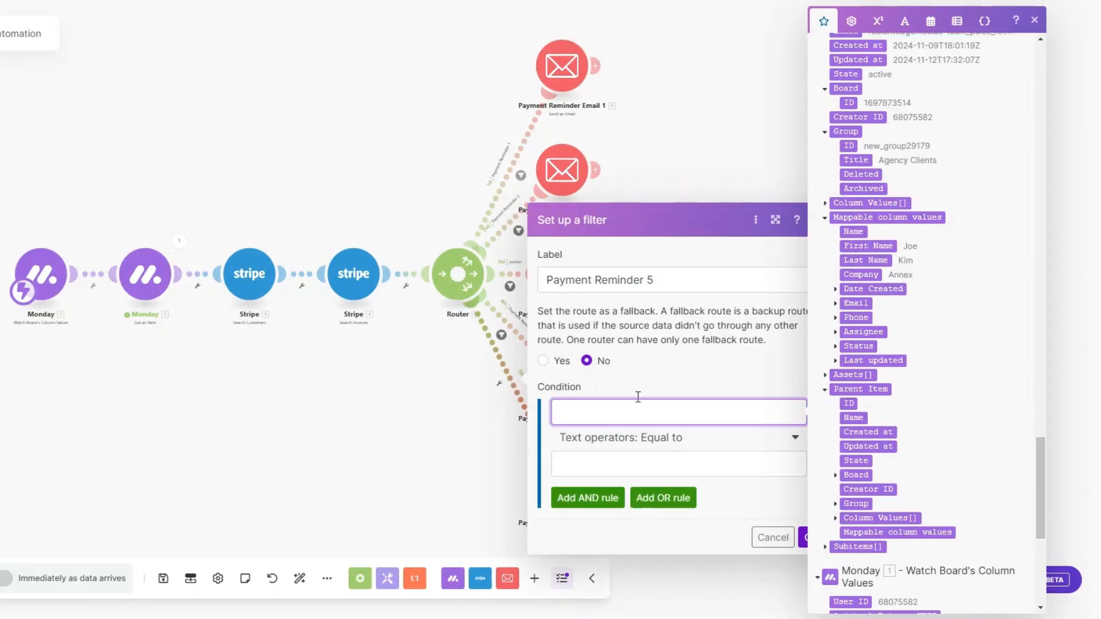
{"action": "left_click", "coordinate": [836, 347]}
{"action": "left_click", "coordinate": [862, 444]}
{"action": "left_click", "coordinate": [653, 461]}
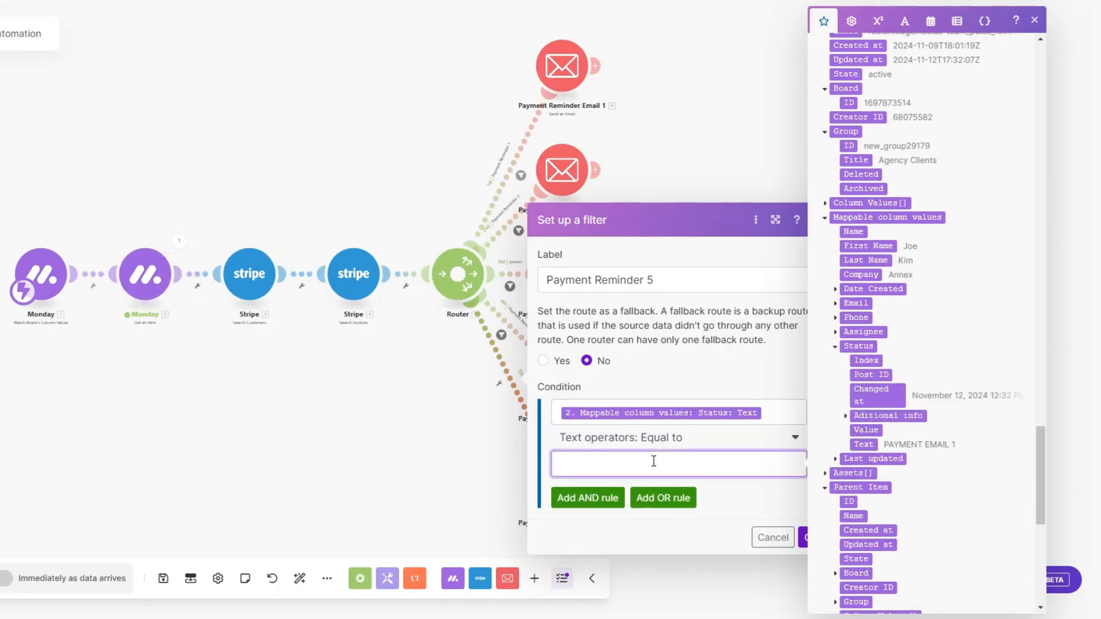
{"action": "type", "text": "PAYMENT EMAIL 1"}
{"action": "key", "text": "BackSpace"}
{"action": "type", "text": "5"}
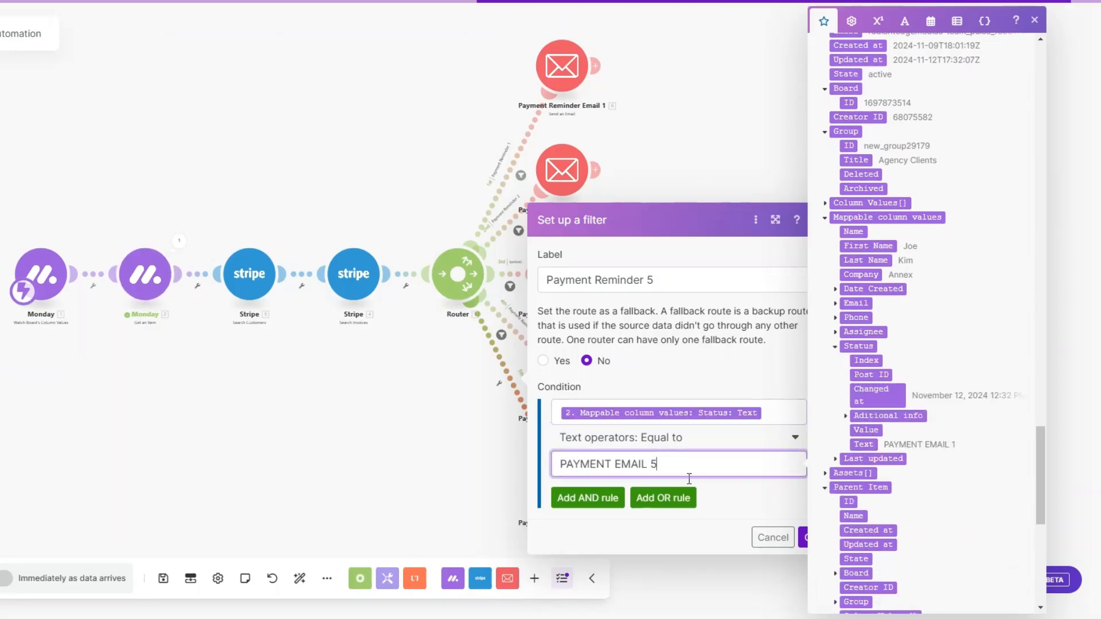
{"action": "left_click", "coordinate": [803, 536]}
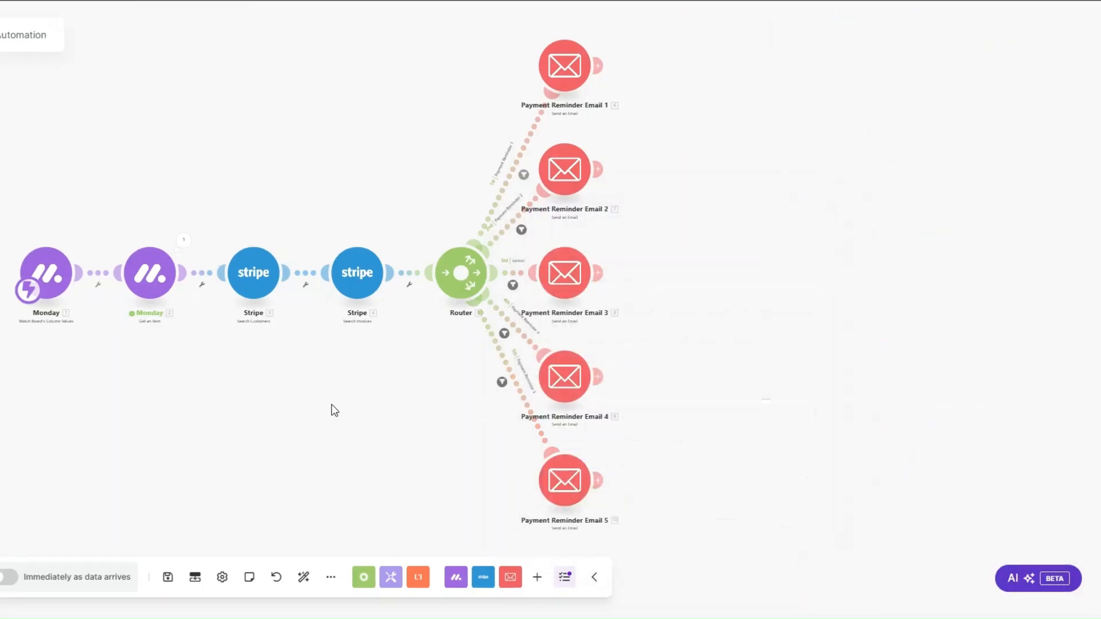
Step: Run the scenario once and trigger it by setting the first Agency Clients row's status to PAYMENT EMAIL 1 in monday.com
{"action": "left_click", "coordinate": [1, 543]}
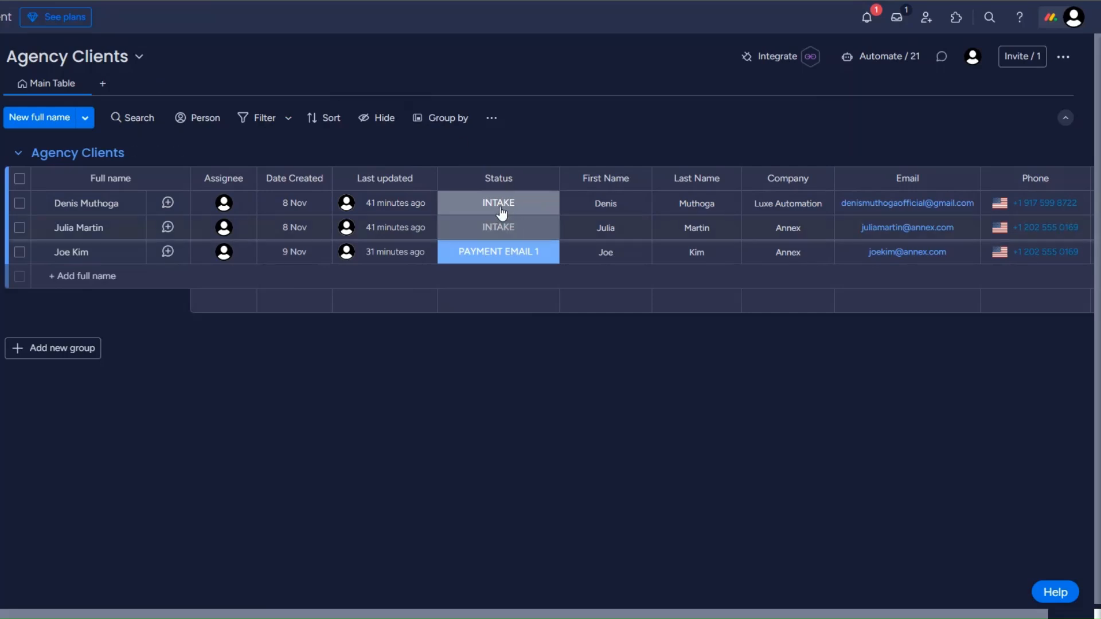
{"action": "left_click", "coordinate": [501, 212]}
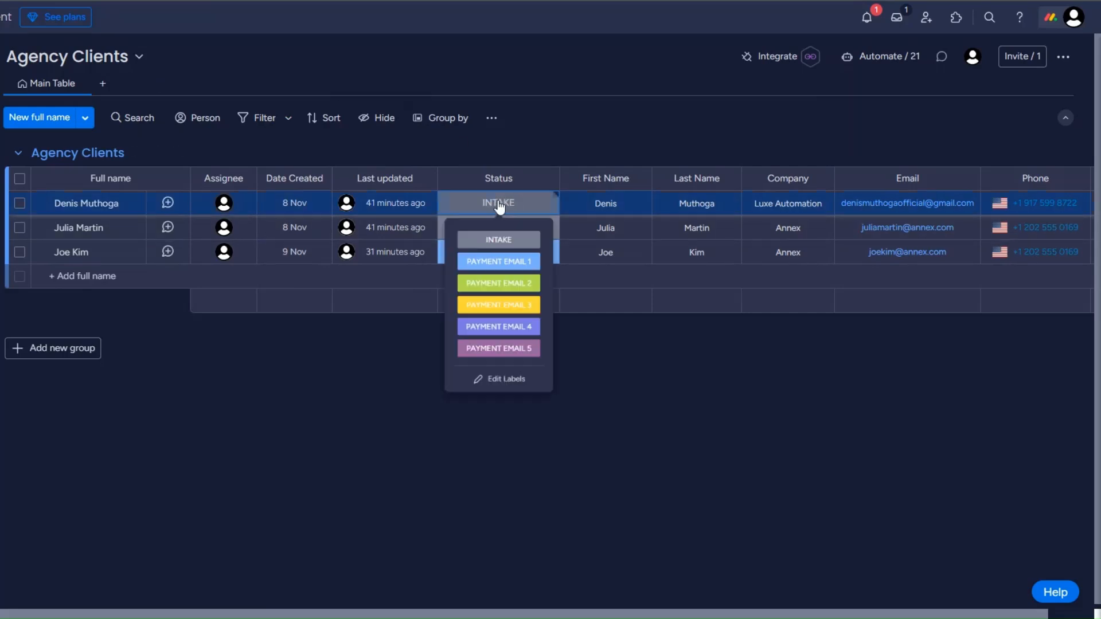
{"action": "left_click", "coordinate": [499, 274]}
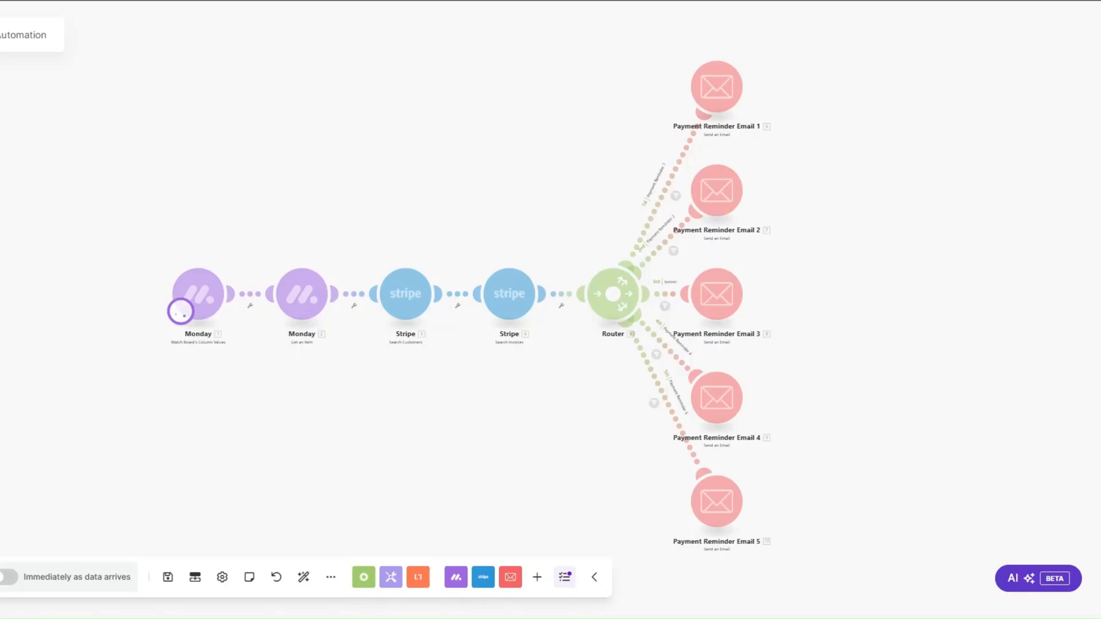
{"action": "left_click_drag", "start_coordinate": [474, 445], "coordinate": [360, 430]}
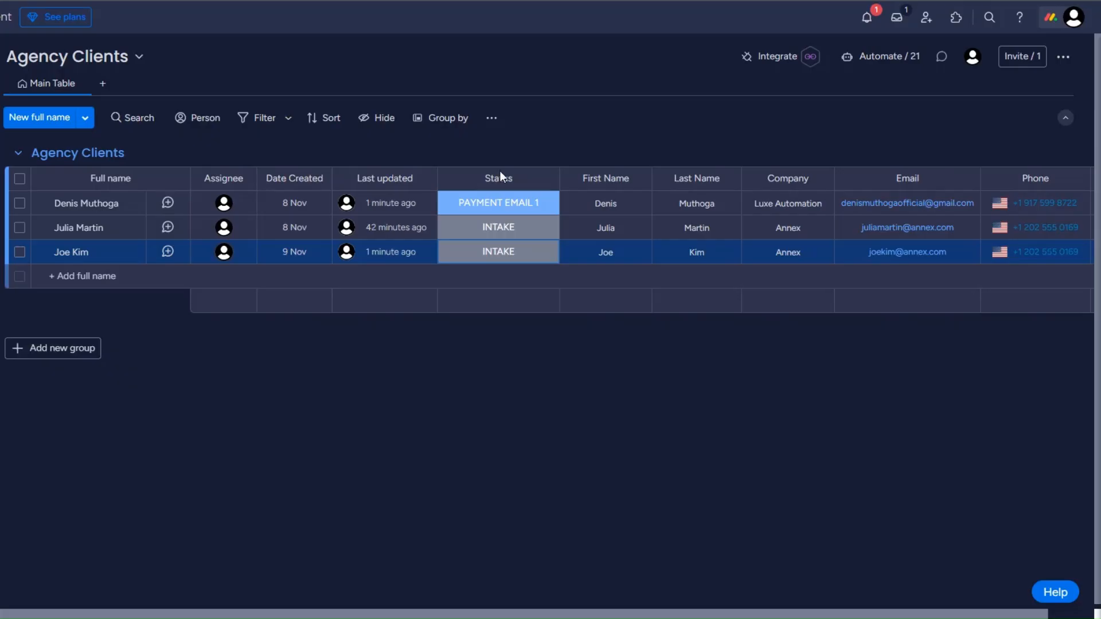
Step: Test the second and third routes by setting the first client's monday.com status to PAYMENT EMAIL 2, then to PAYMENT EMAIL 3
{"action": "left_click", "coordinate": [498, 209]}
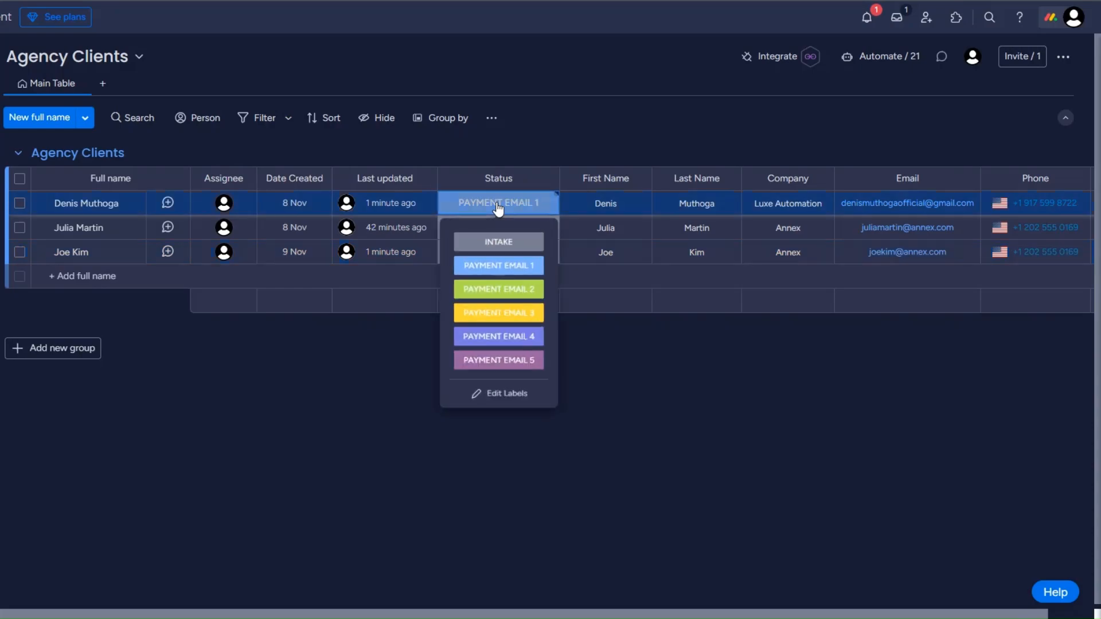
{"action": "left_click", "coordinate": [500, 299]}
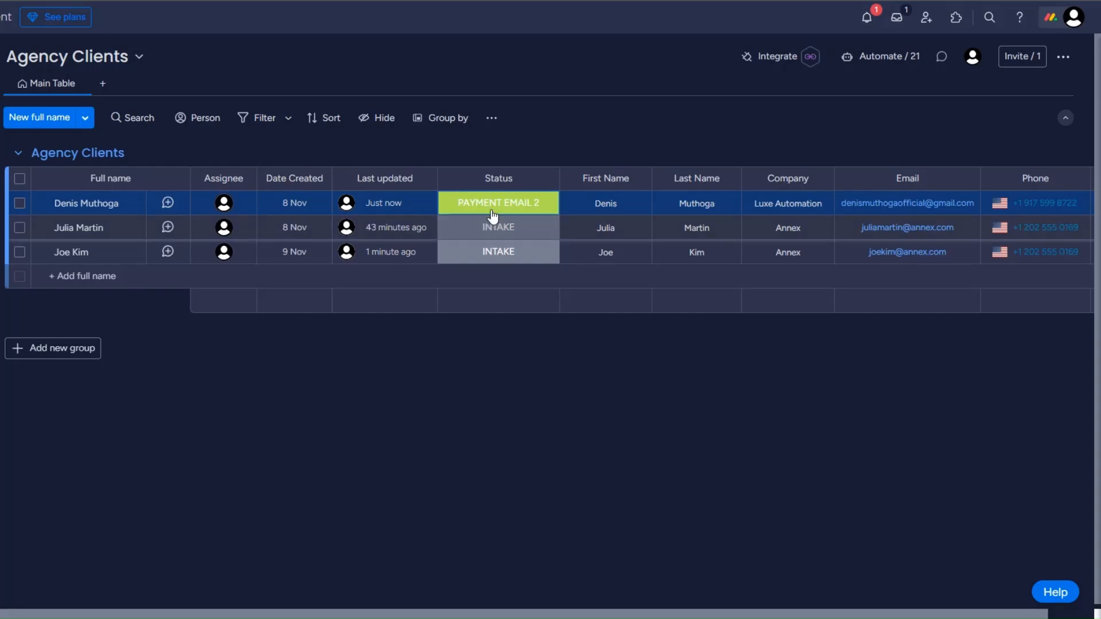
{"action": "left_click", "coordinate": [491, 210]}
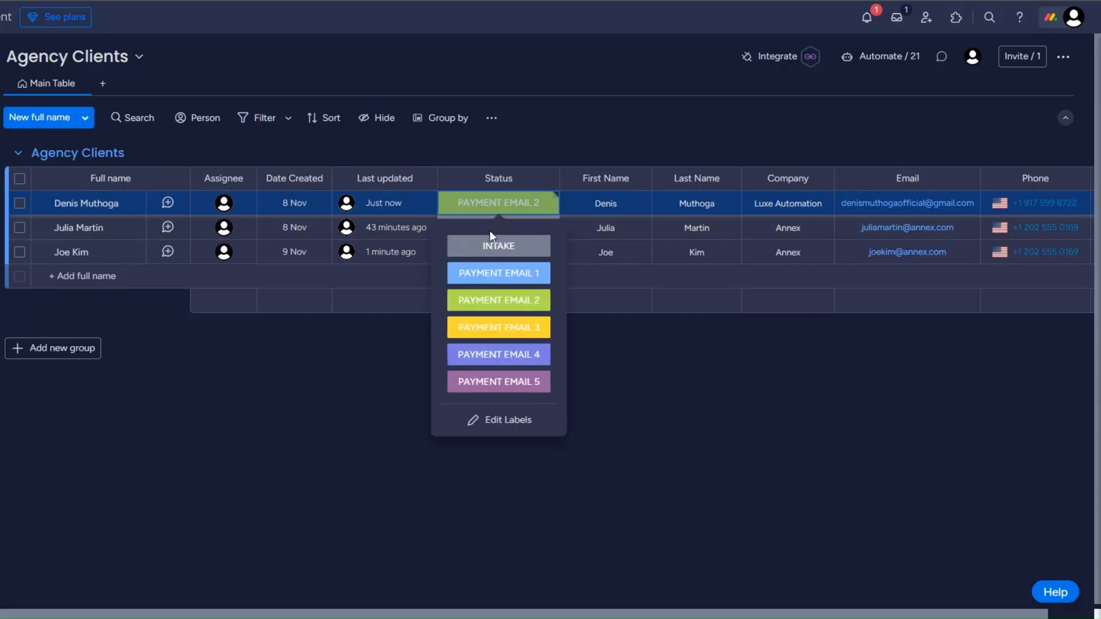
{"action": "left_click", "coordinate": [492, 329]}
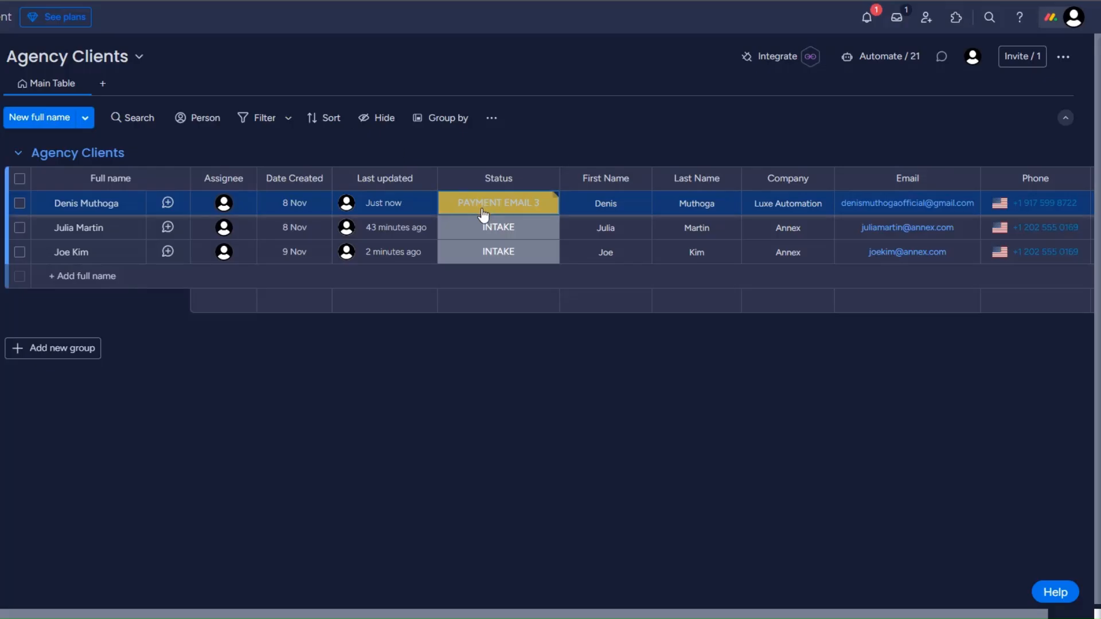
Step: Test the fourth and fifth routes by setting the first client's monday.com status to PAYMENT EMAIL 4, then to PAYMENT EMAIL 5
{"action": "left_click", "coordinate": [484, 214]}
{"action": "left_click", "coordinate": [491, 359]}
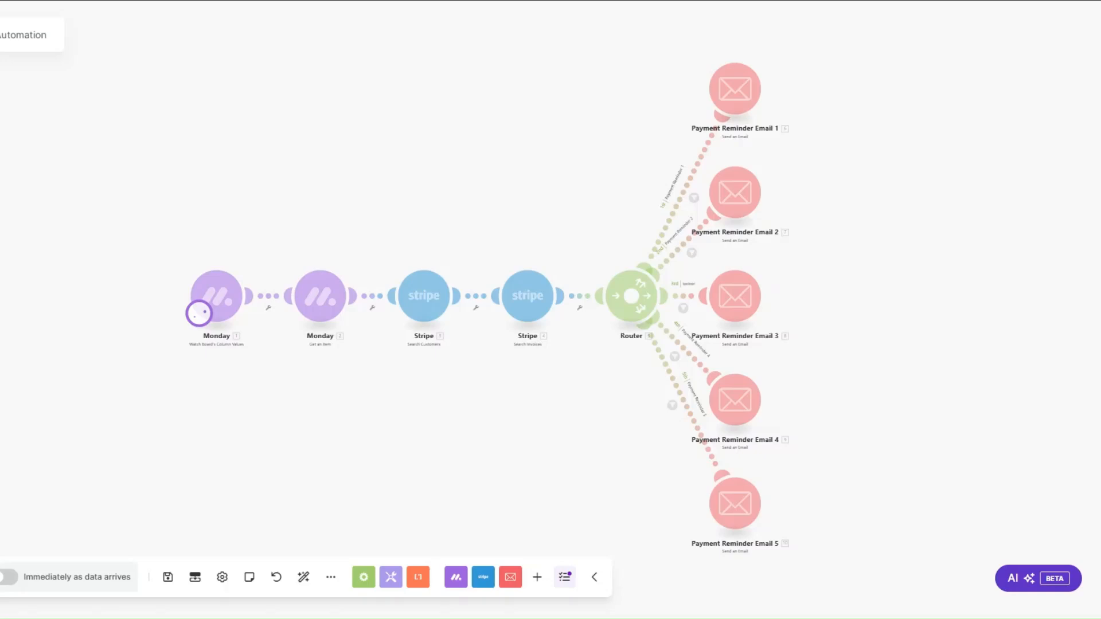
{"action": "left_click_drag", "start_coordinate": [449, 446], "coordinate": [342, 428]}
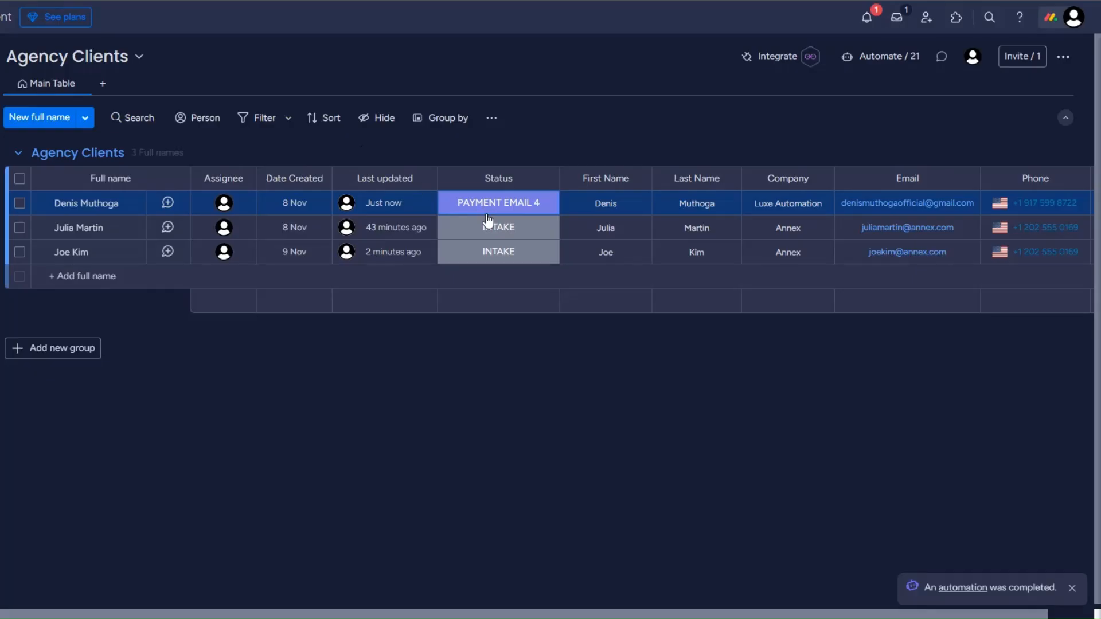
{"action": "left_click", "coordinate": [489, 222]}
{"action": "left_click", "coordinate": [492, 381]}
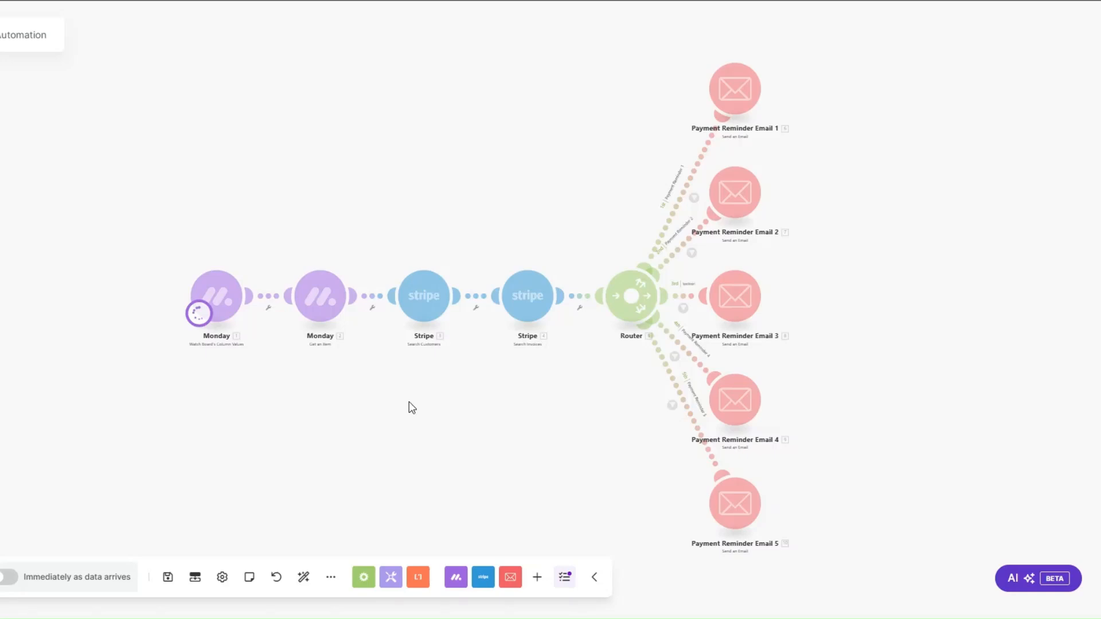
{"action": "left_click_drag", "start_coordinate": [408, 401], "coordinate": [356, 387]}
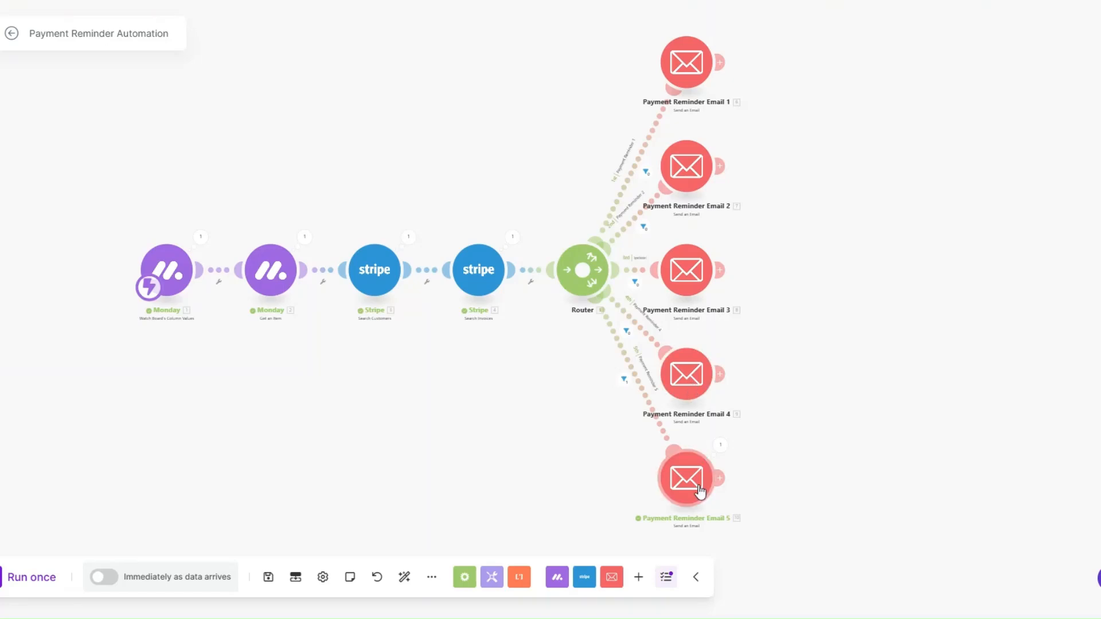
{"action": "left_click_drag", "start_coordinate": [508, 395], "coordinate": [498, 394]}
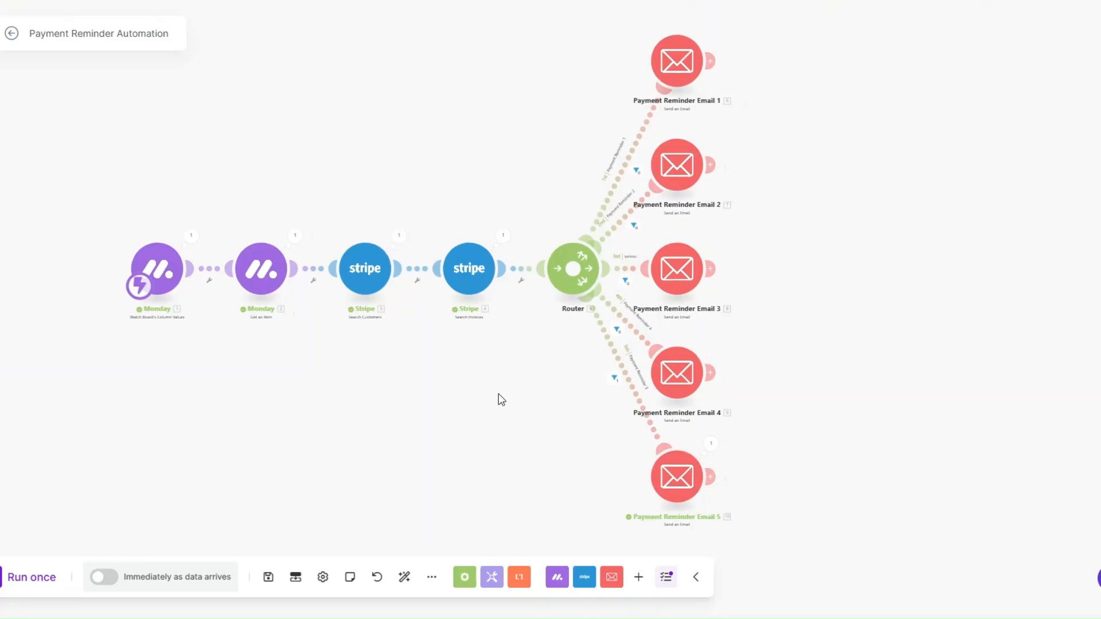